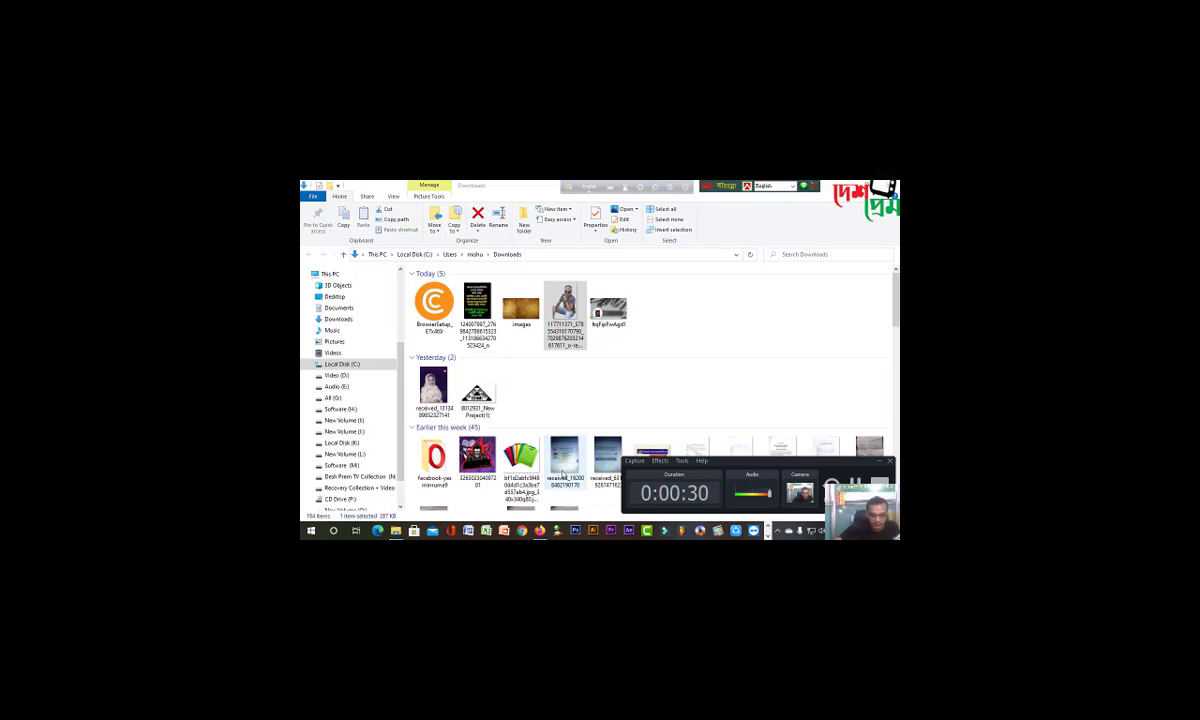
Step: Switch from the Downloads folder to Photoshop
left_click(576, 531)
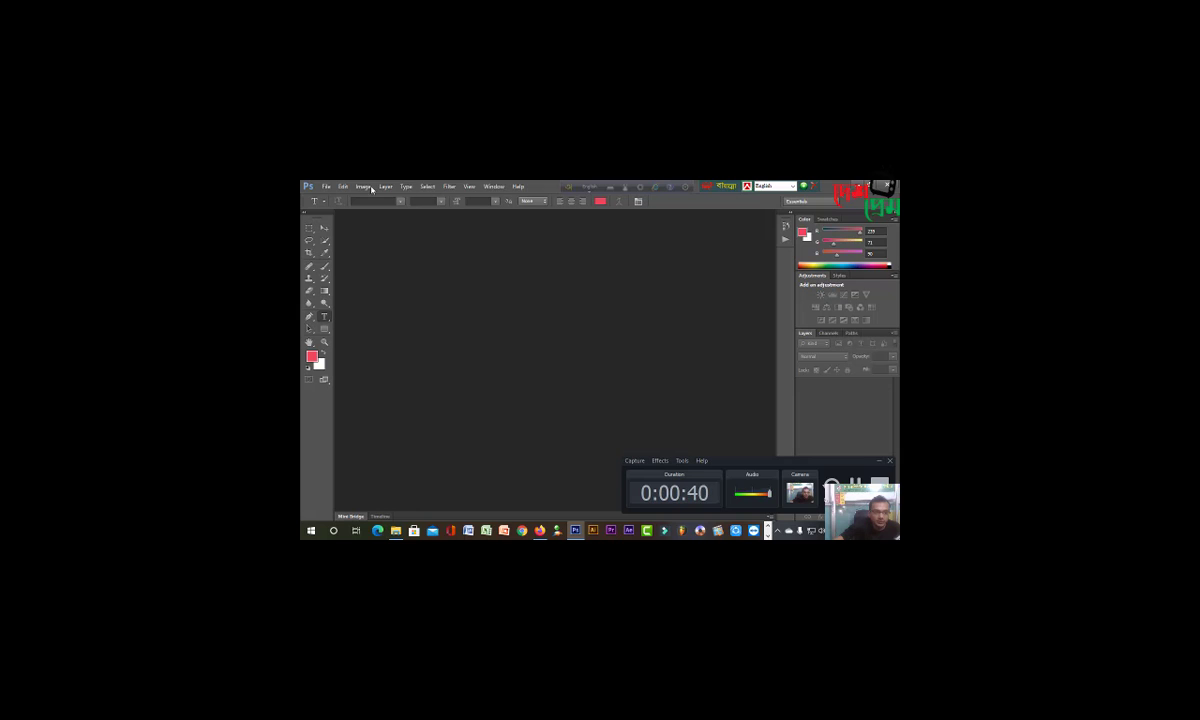
left_click(363, 186)
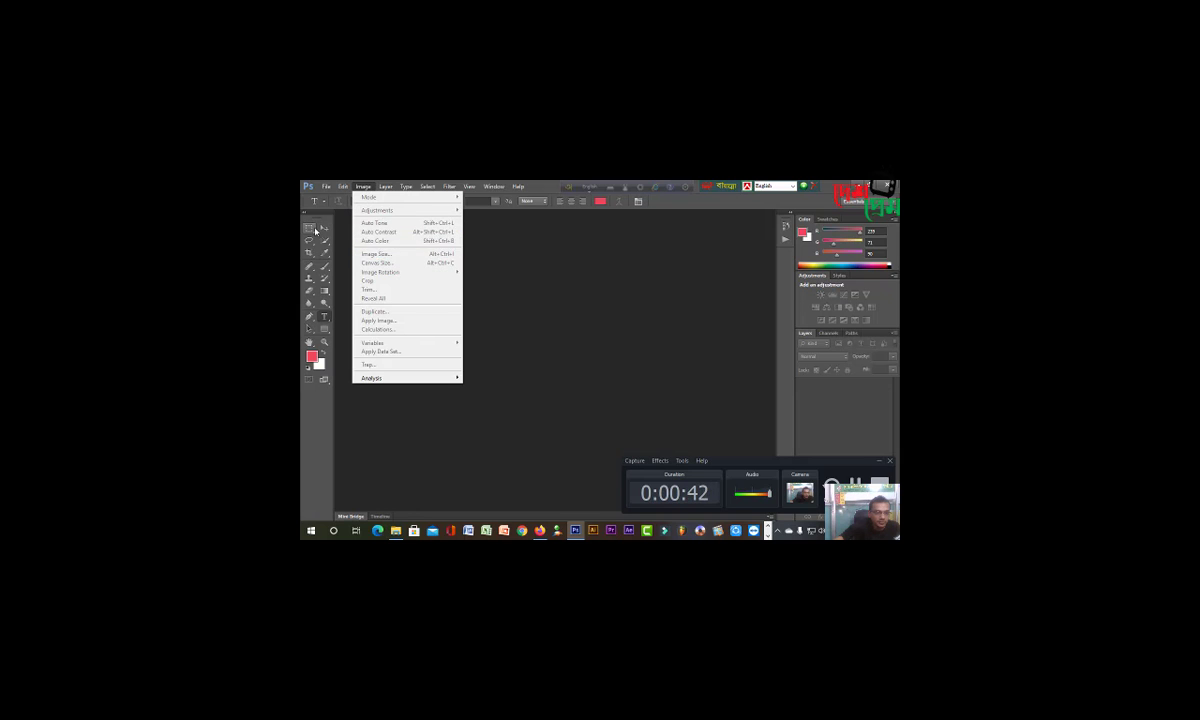
left_click(339, 217)
left_click(363, 187)
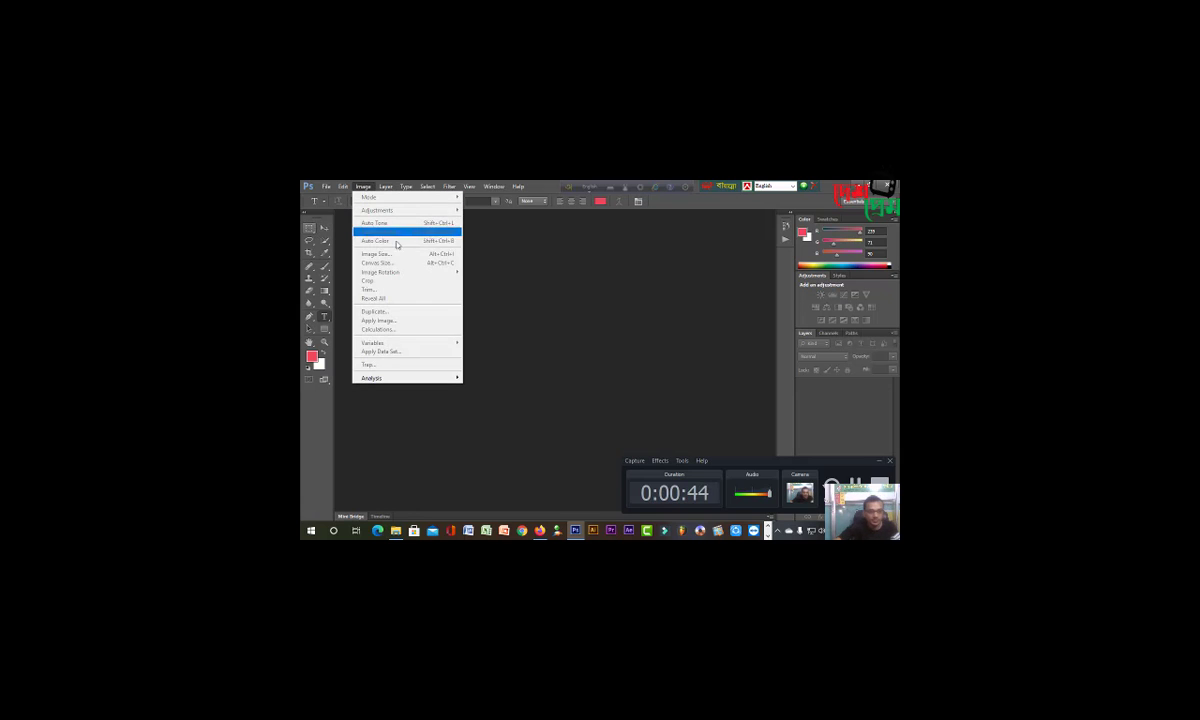
left_click(530, 325)
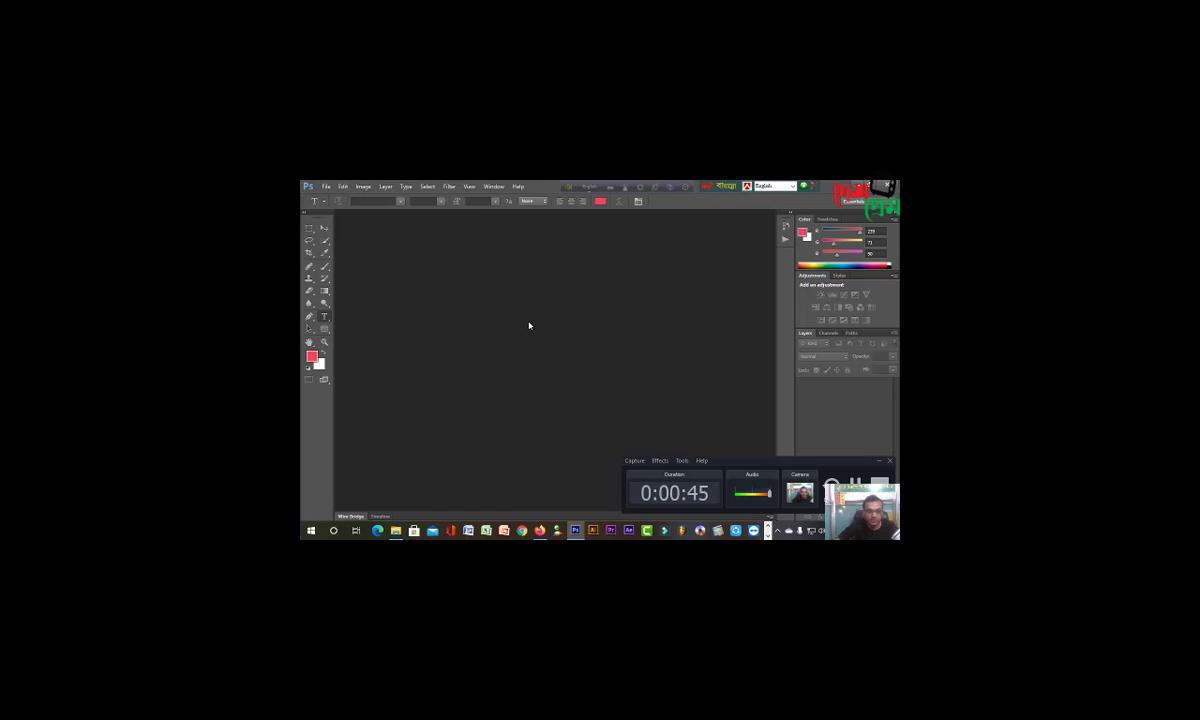
left_click(309, 228)
left_click(363, 187)
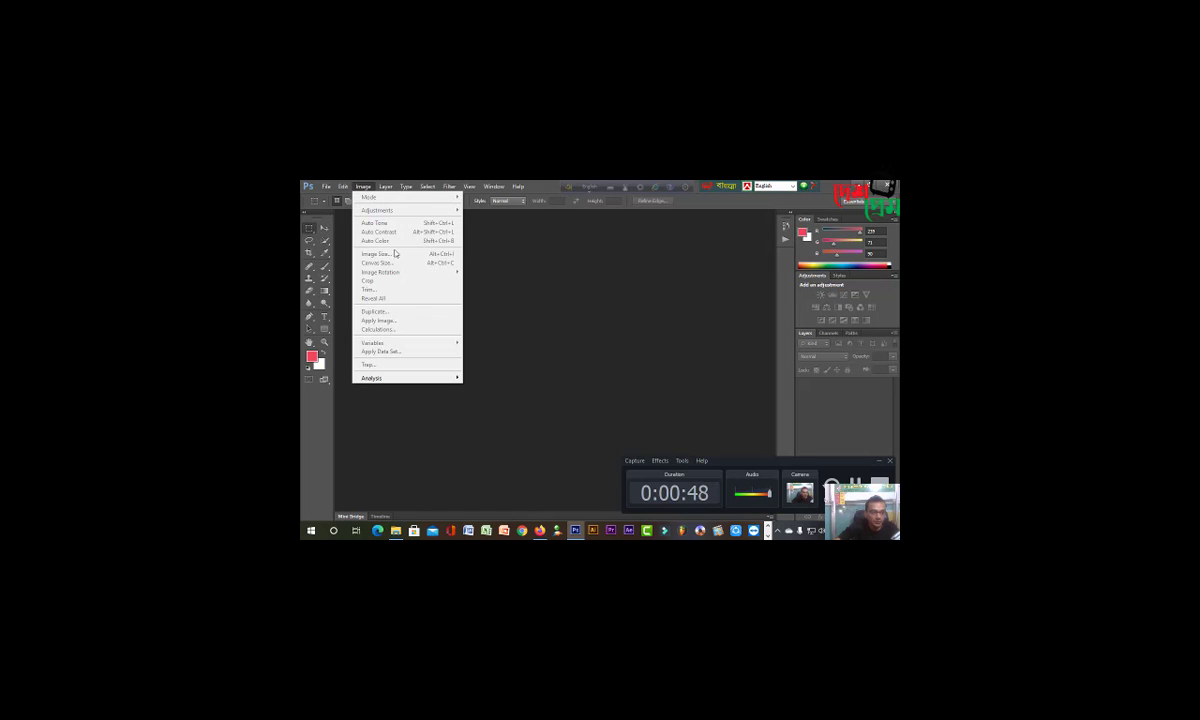
left_click(530, 312)
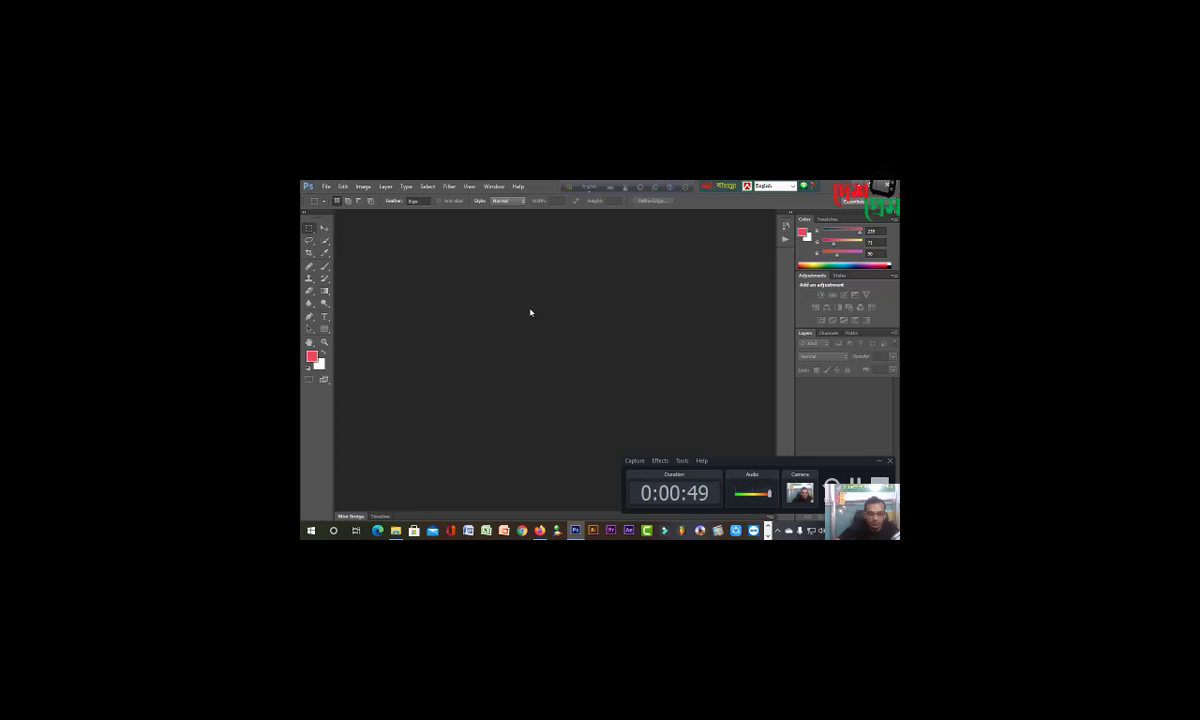
Step: Create a new 1920 × 1080 pixel document at 300 pixels/inch in 8-bit Lab Color with white background contents
left_click(575, 530)
left_click(575, 530)
key("ctrl+n")
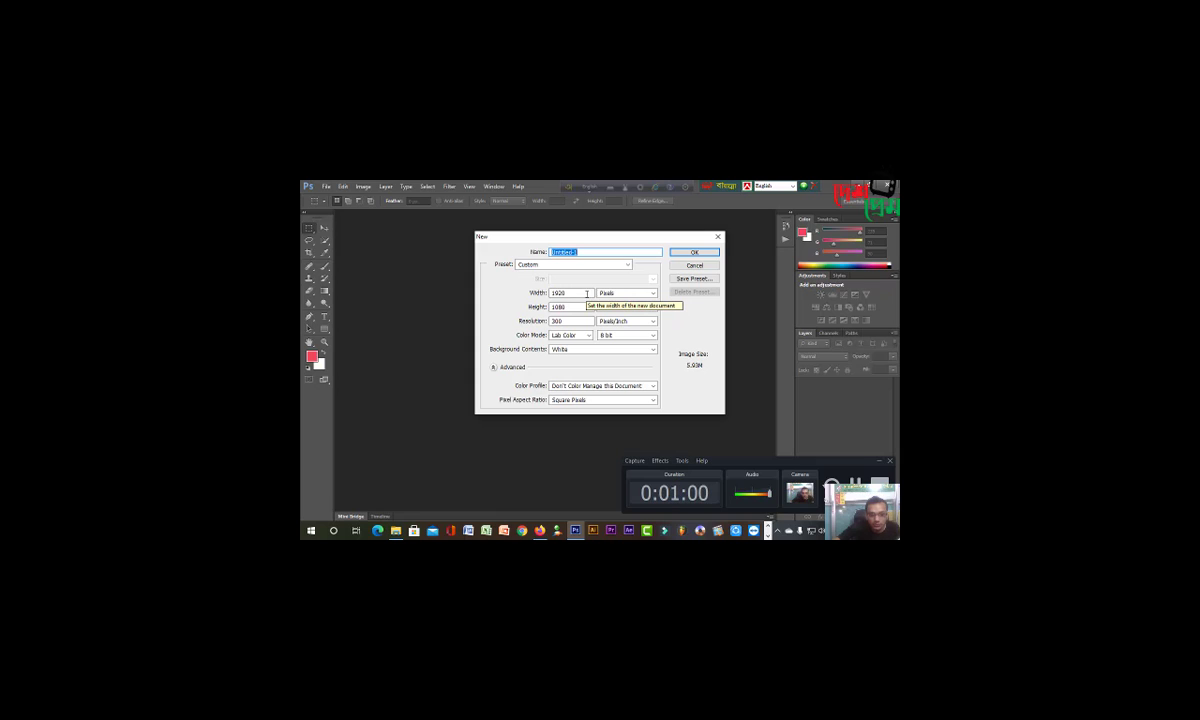
left_click(694, 252)
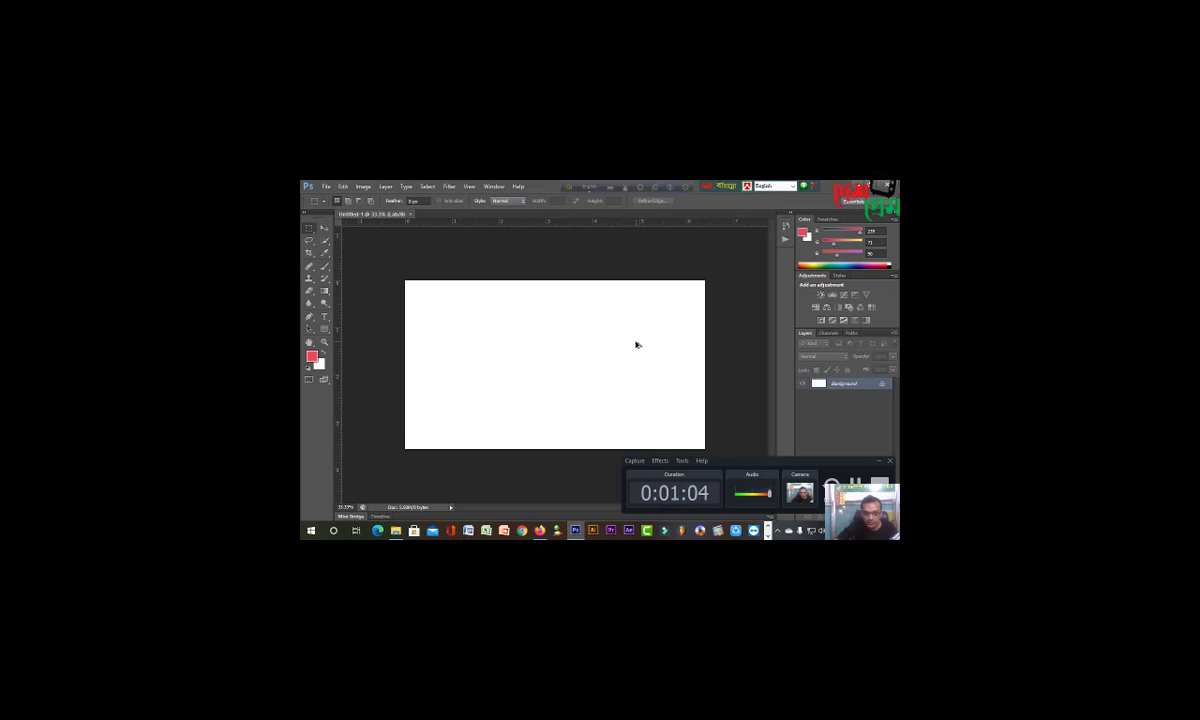
key("ctrl+minus")
Step: Switch to Firefox, open the folder containing the downloaded "images" texture file, and place that texture in the Photoshop document
left_click(538, 531)
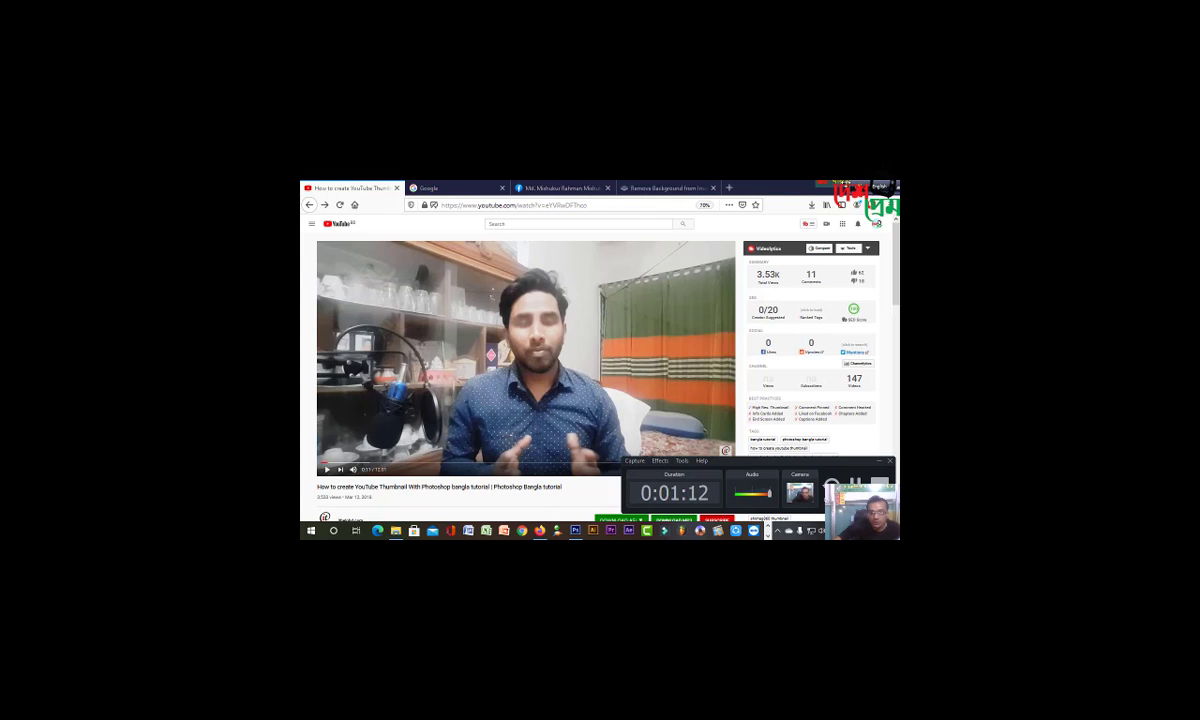
left_click(667, 190)
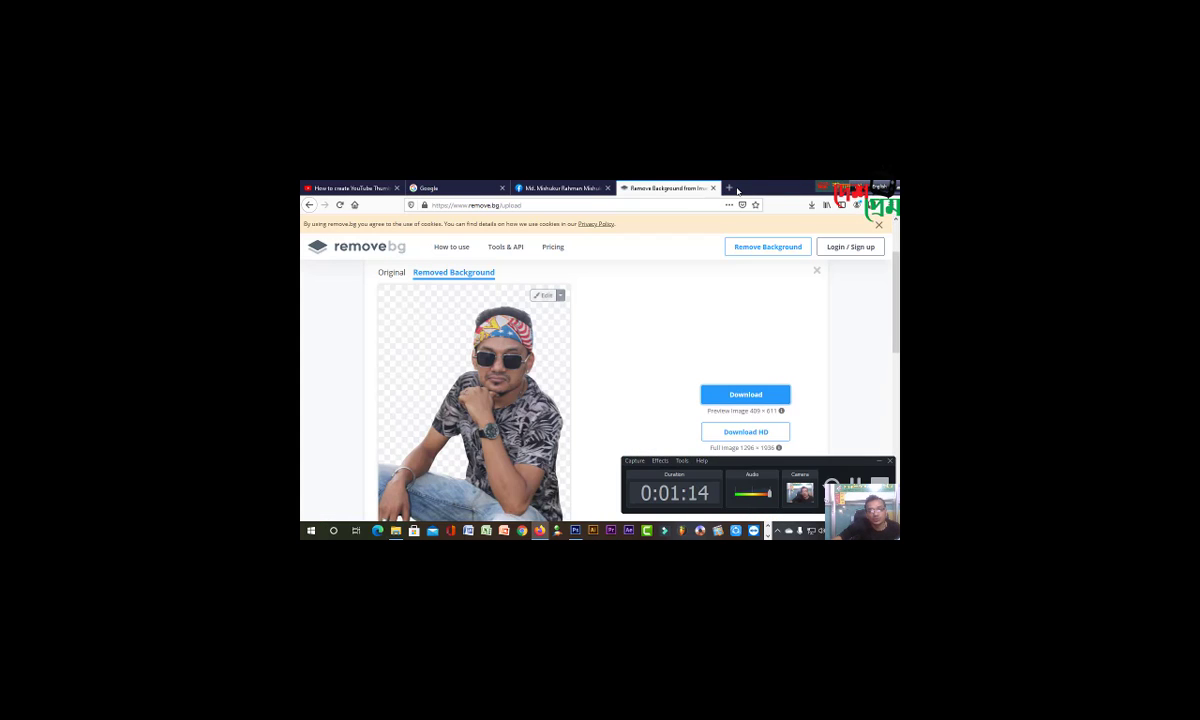
left_click(812, 204)
right_click(677, 258)
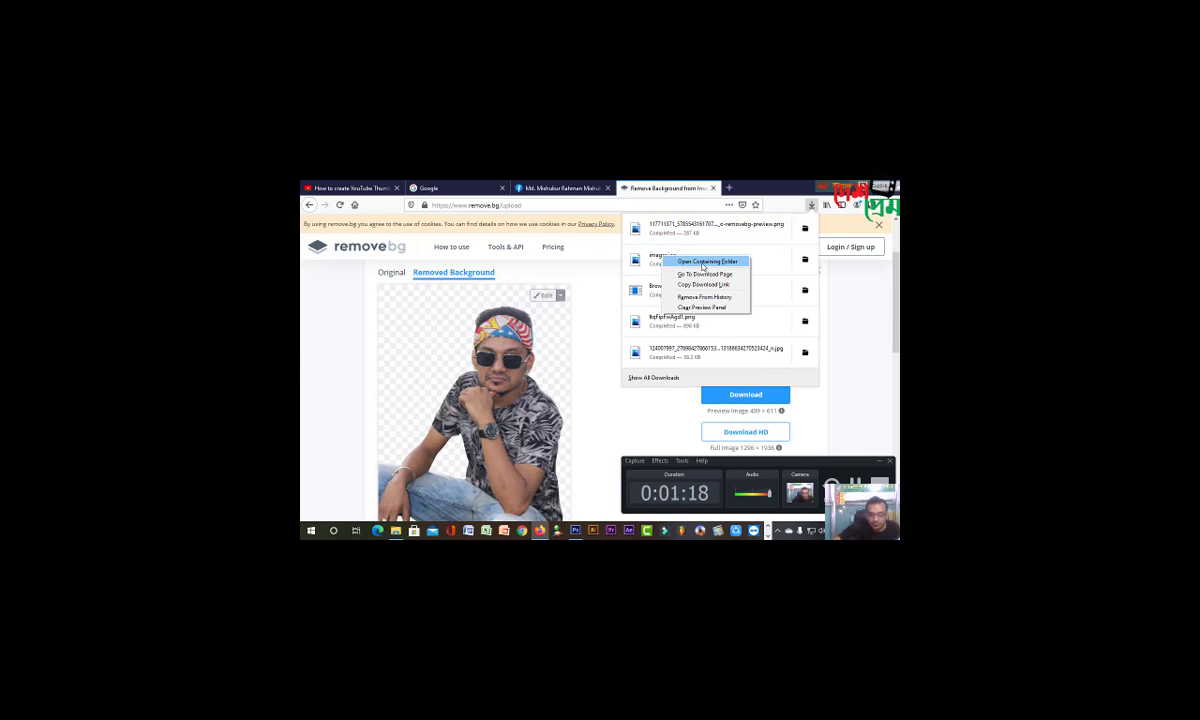
left_click(680, 261)
left_click_drag(520, 308, 558, 378)
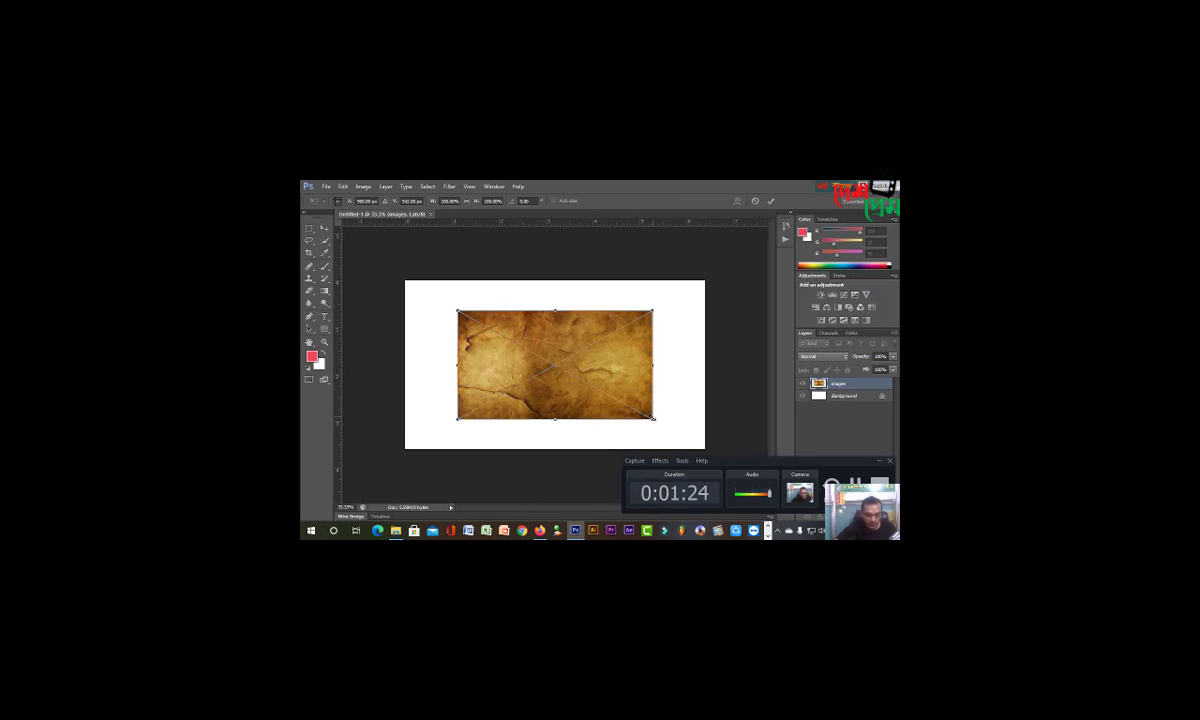
Step: Scale the placed brown texture to cover the whole canvas and apply the transformation
left_click_drag(654, 418, 707, 450)
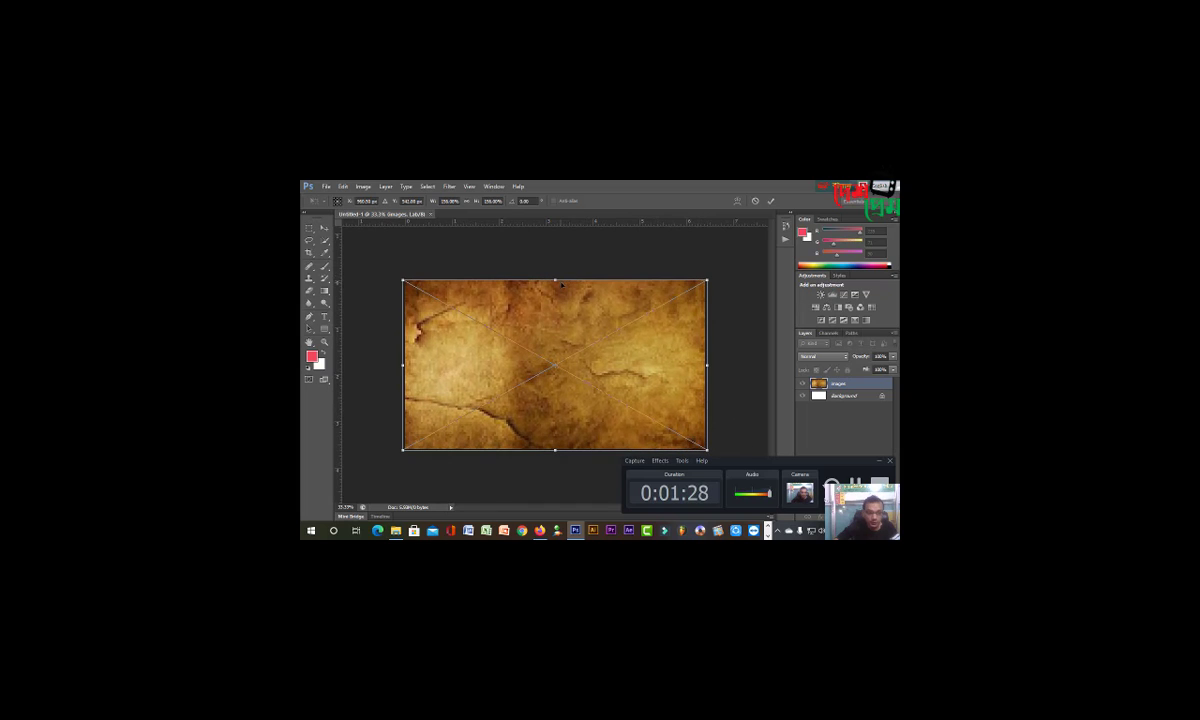
left_click_drag(556, 280, 556, 281)
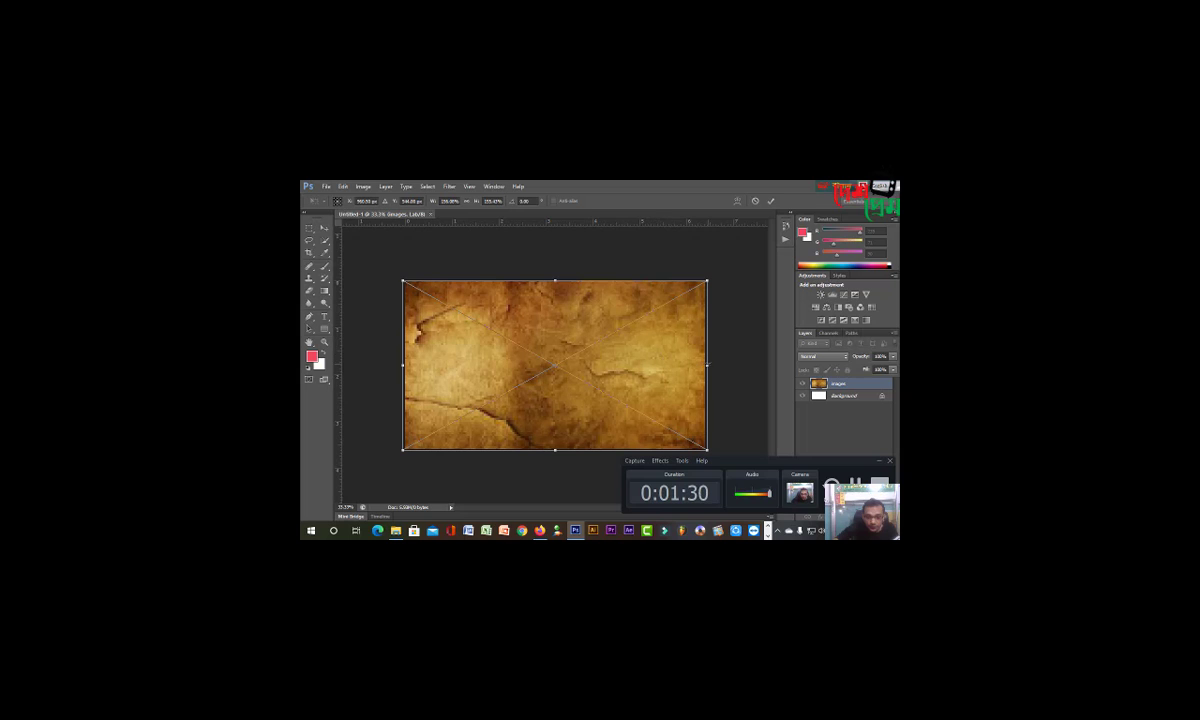
left_click_drag(708, 365, 709, 365)
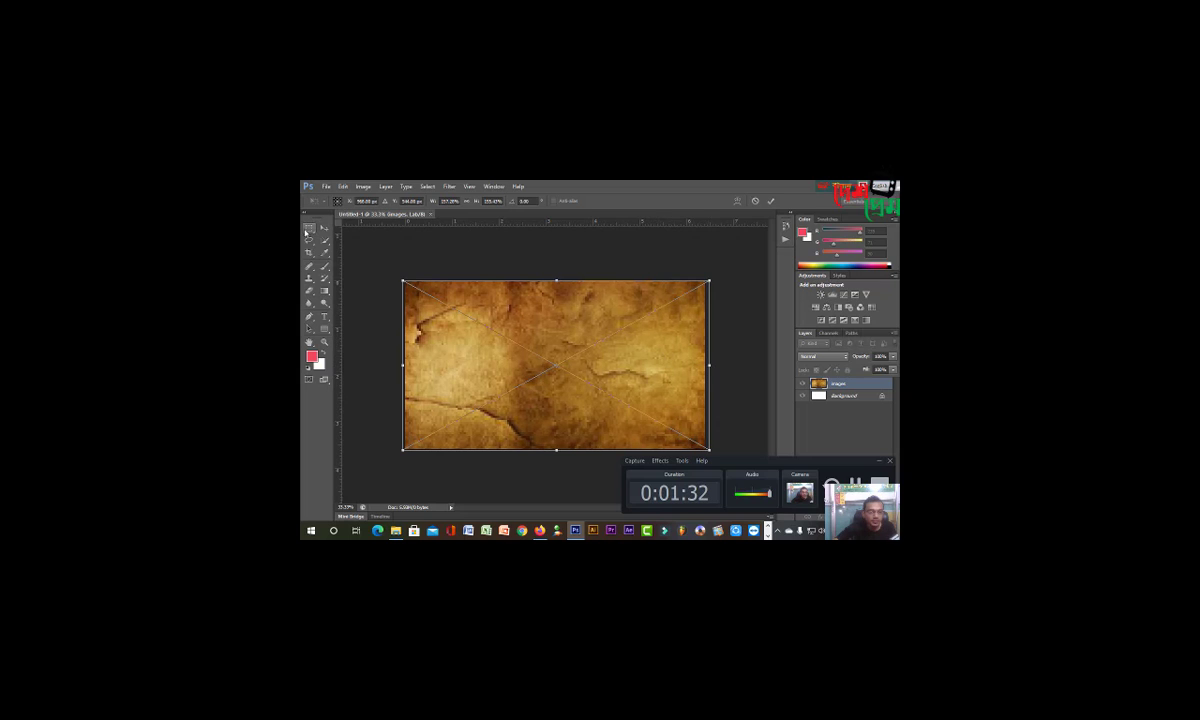
left_click(308, 229)
left_click(549, 319)
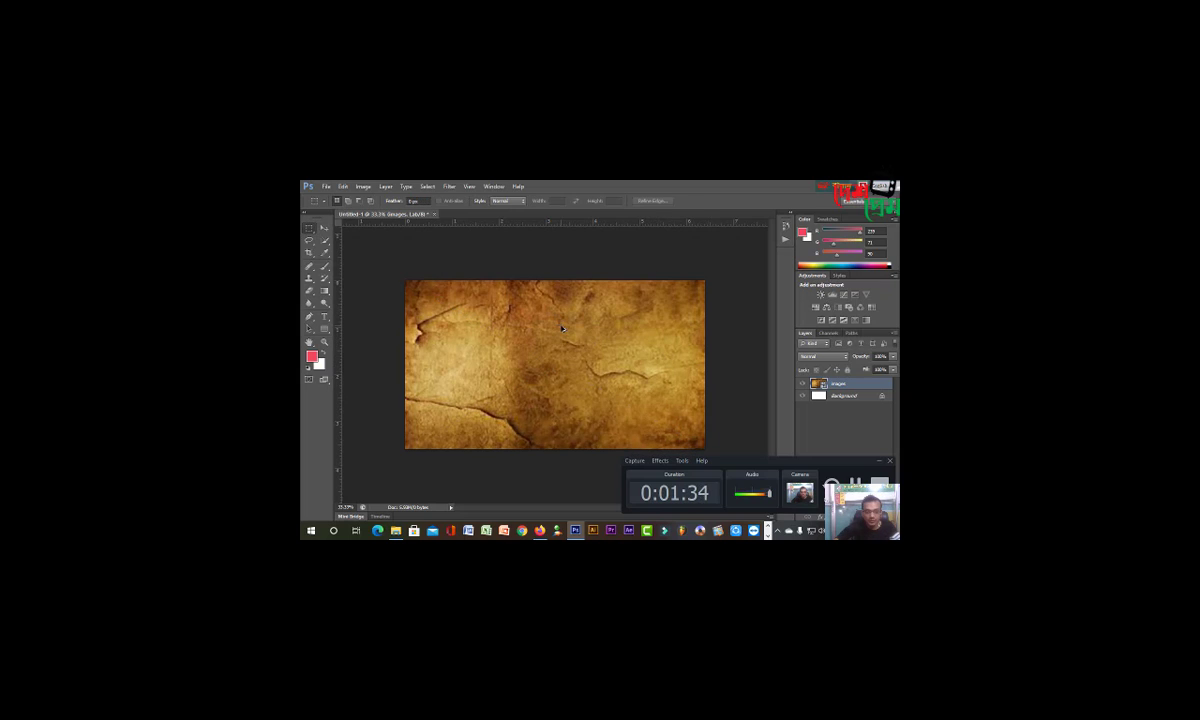
Step: Place the downloaded removebg-preview cutout of the seated man from Firefox's downloads onto the canvas and position it against the left edge
left_click(540, 531)
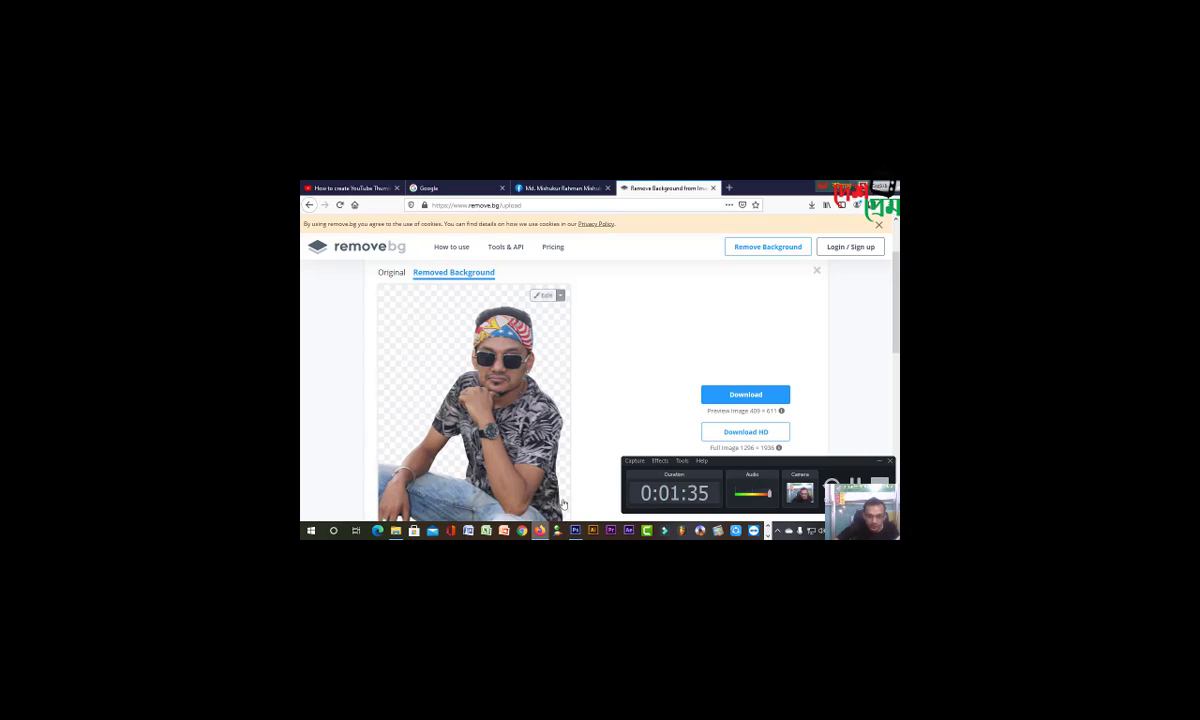
left_click(811, 205)
right_click(665, 228)
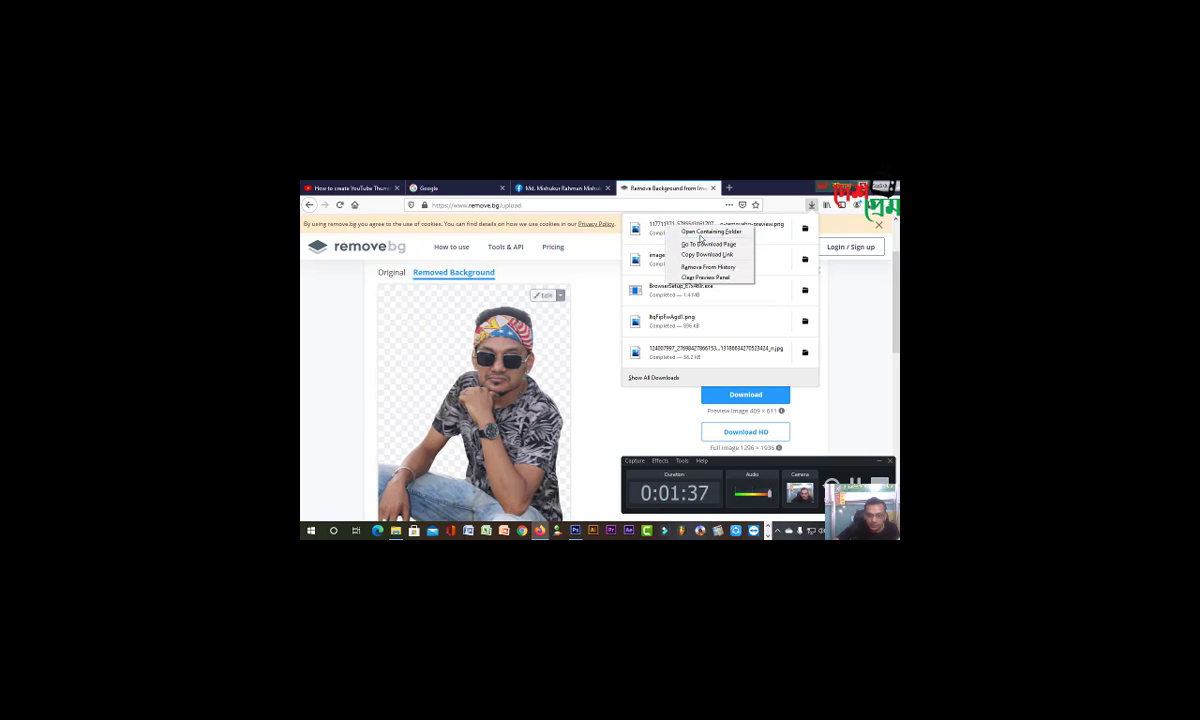
left_click(670, 230)
left_click_drag(540, 287, 522, 380)
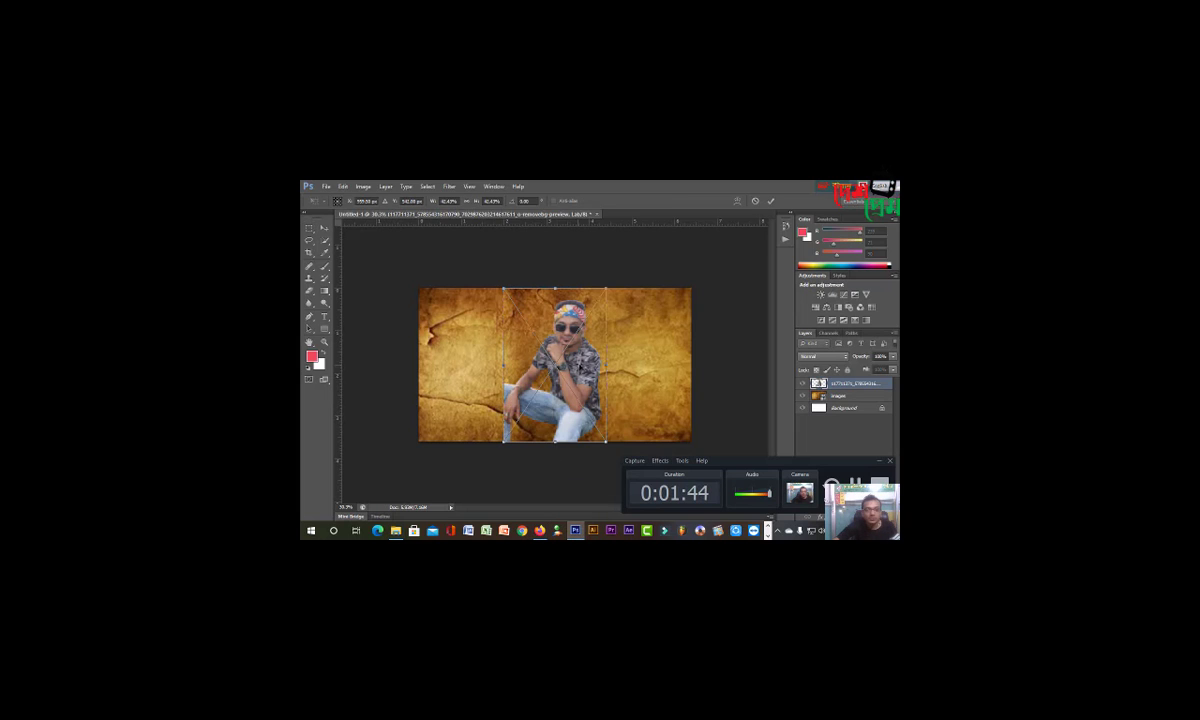
left_click_drag(587, 337, 502, 346)
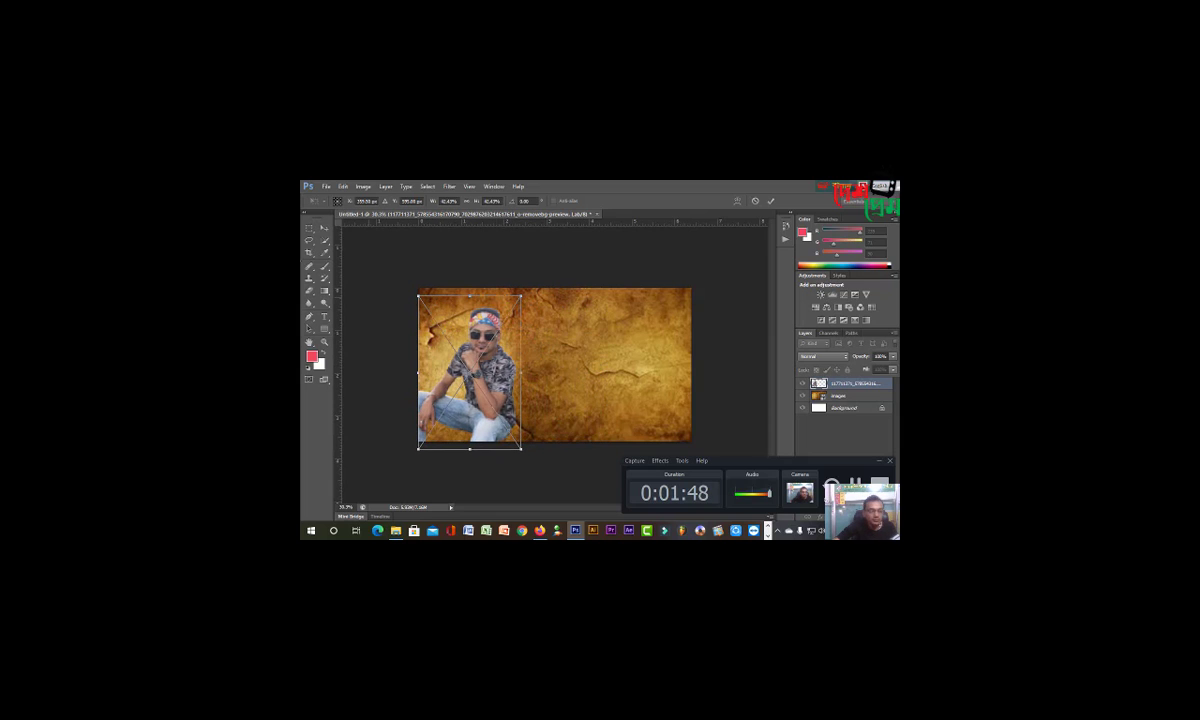
left_click(309, 233)
left_click(551, 318)
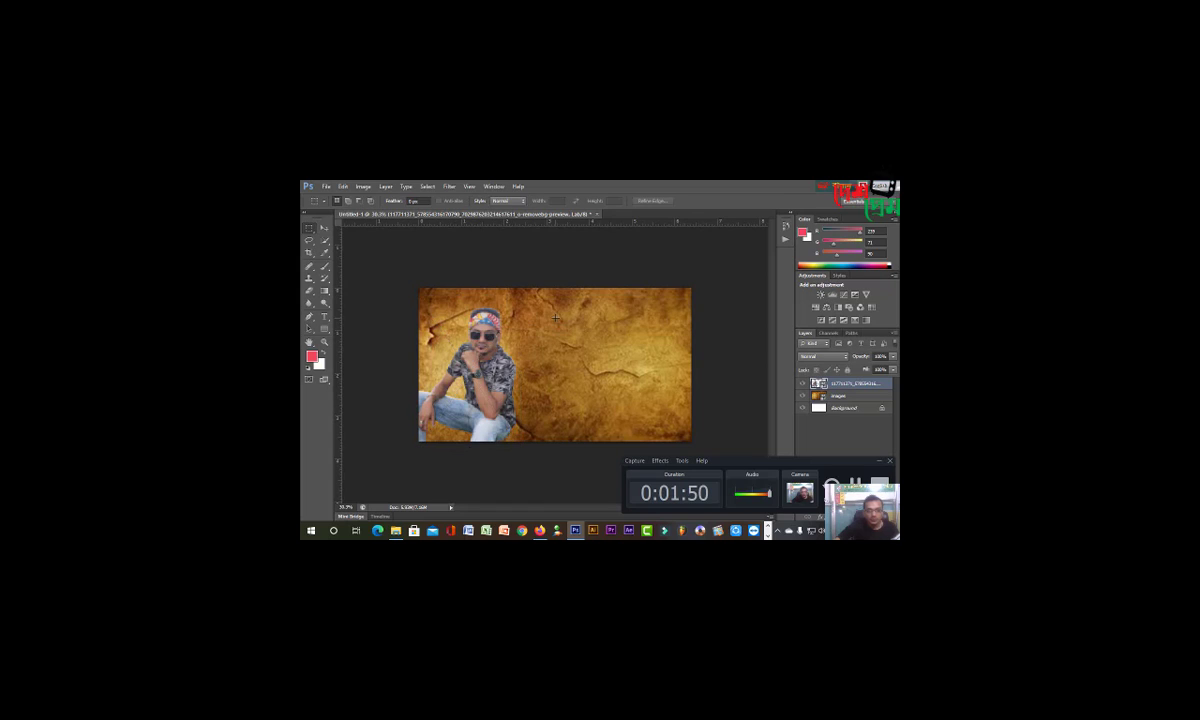
Step: Scale the man's cutout down to about 40% and align it with the canvas's lower-left corner
key("ctrl+t")
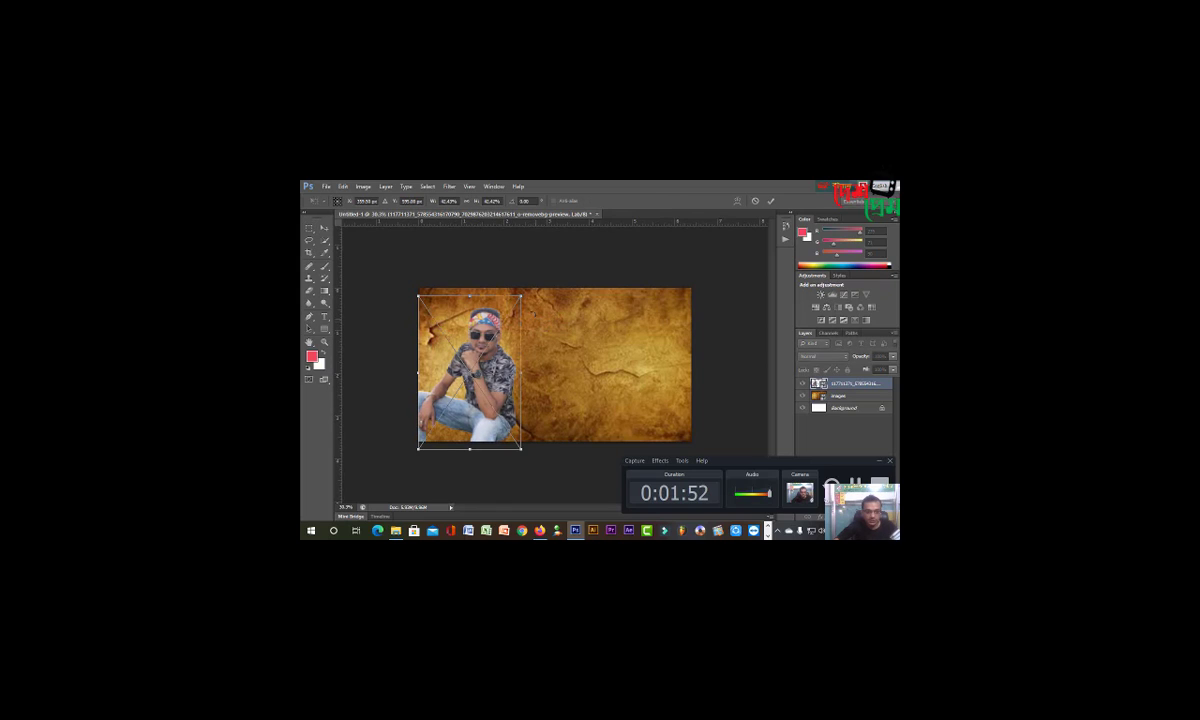
left_click_drag(521, 295, 518, 300)
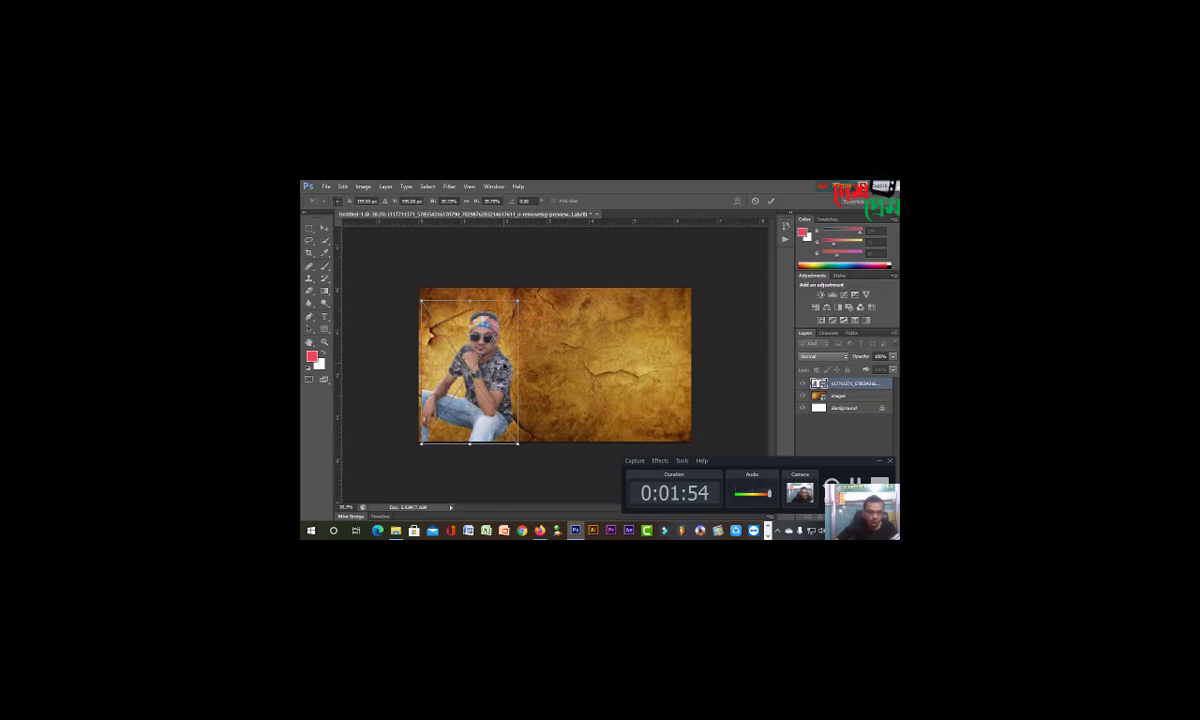
left_click_drag(513, 346, 496, 364)
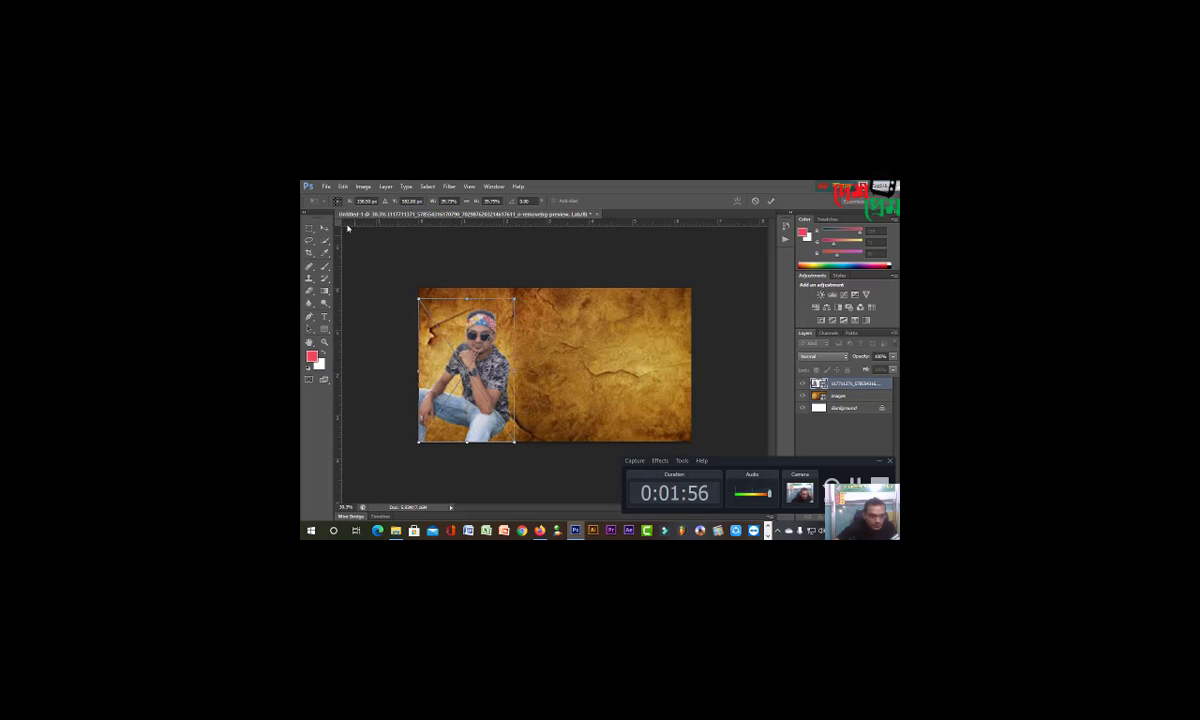
left_click(312, 228)
left_click(553, 318)
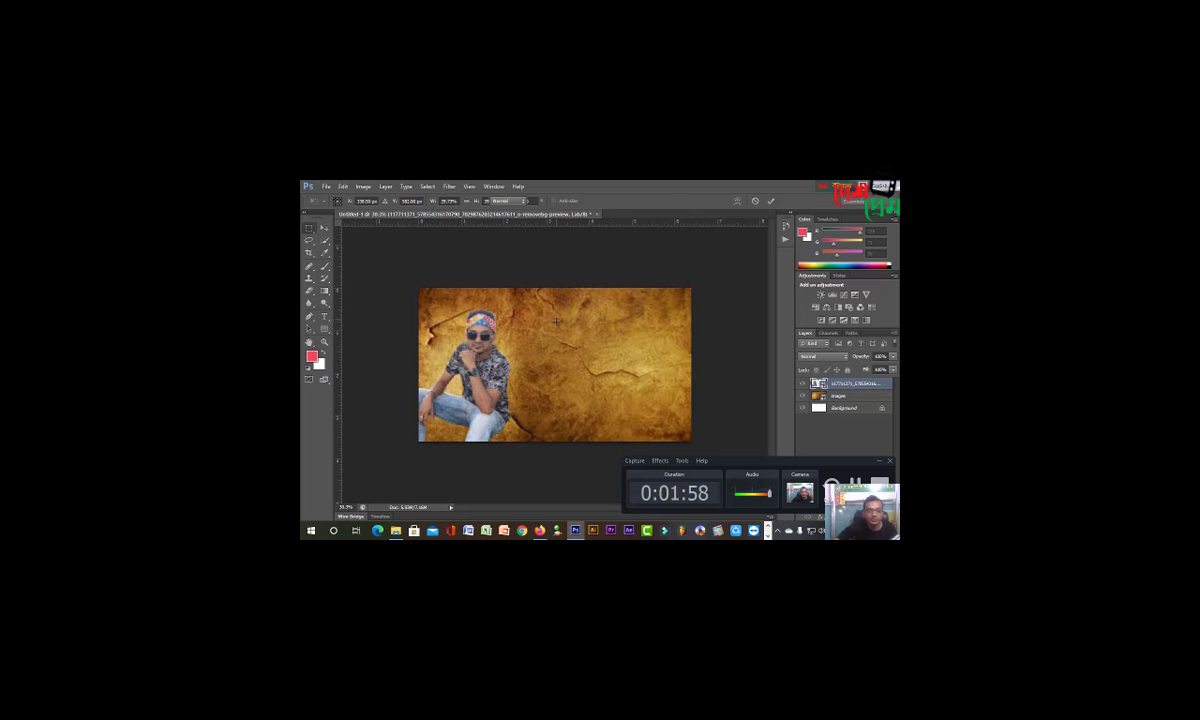
key("ctrl+minus")
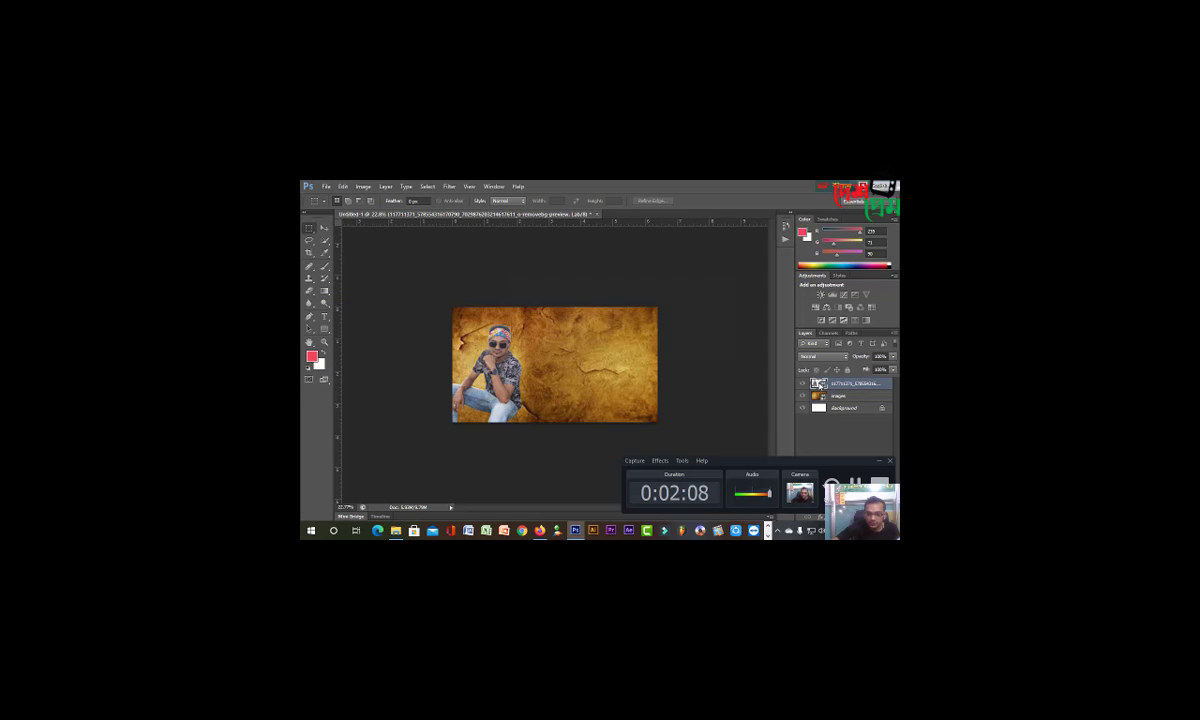
double_click(819, 384)
left_click(622, 336)
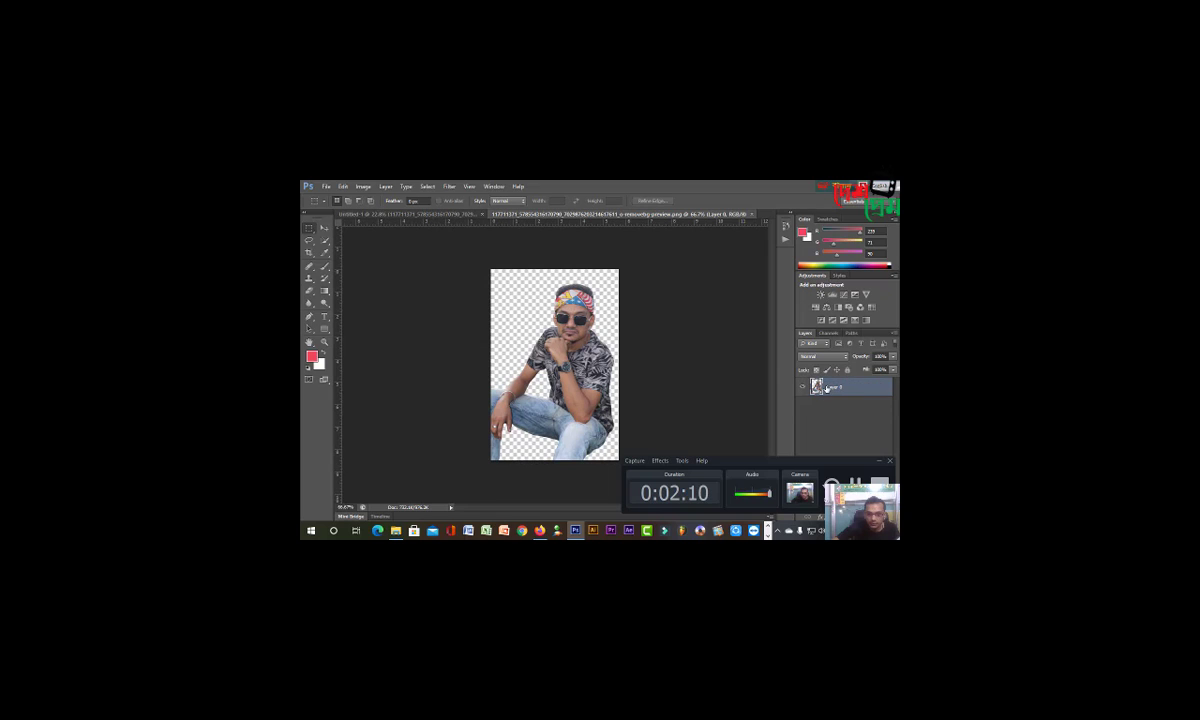
left_click(751, 214)
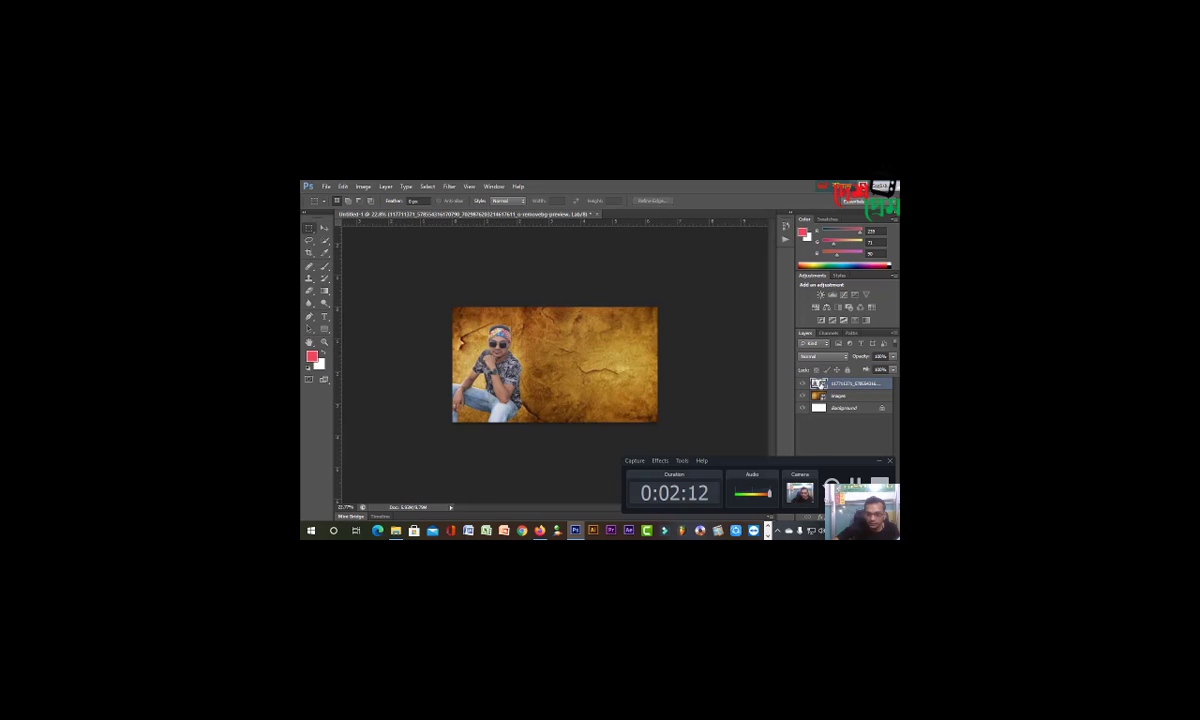
Step: Add a Stroke effect to the man's cutout layer with its position set to Inside and its size to 15 px
right_click(823, 384)
left_click(634, 270)
left_click(475, 293)
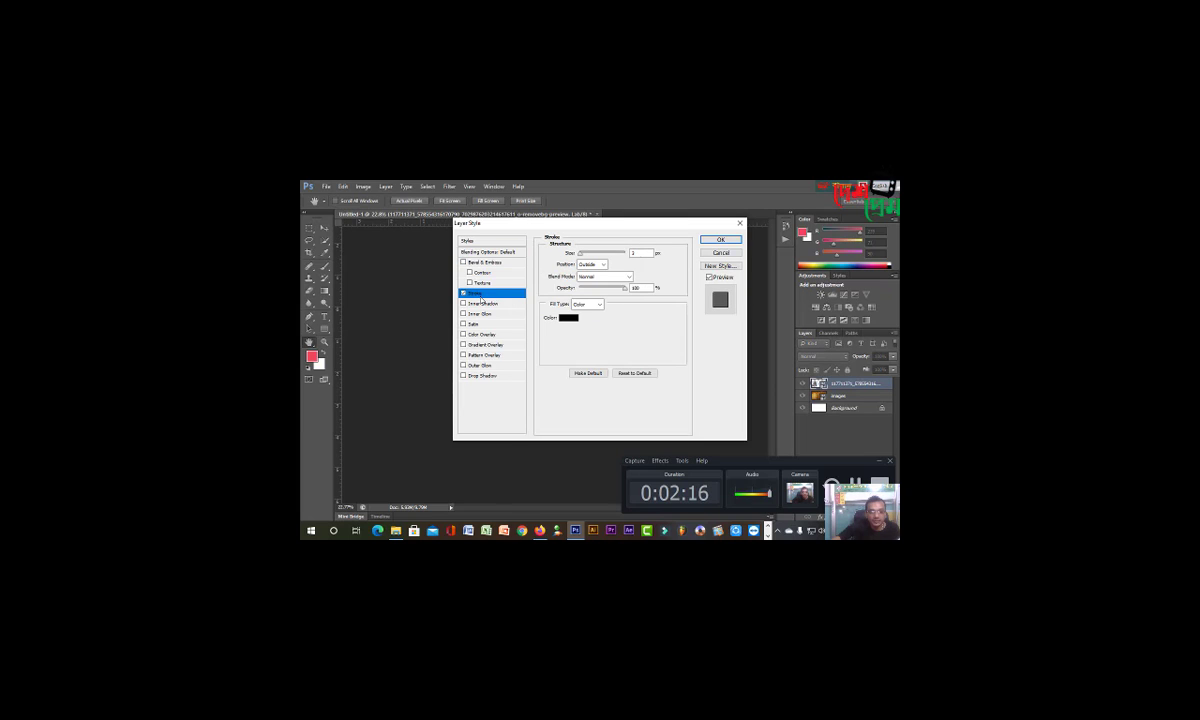
left_click(592, 264)
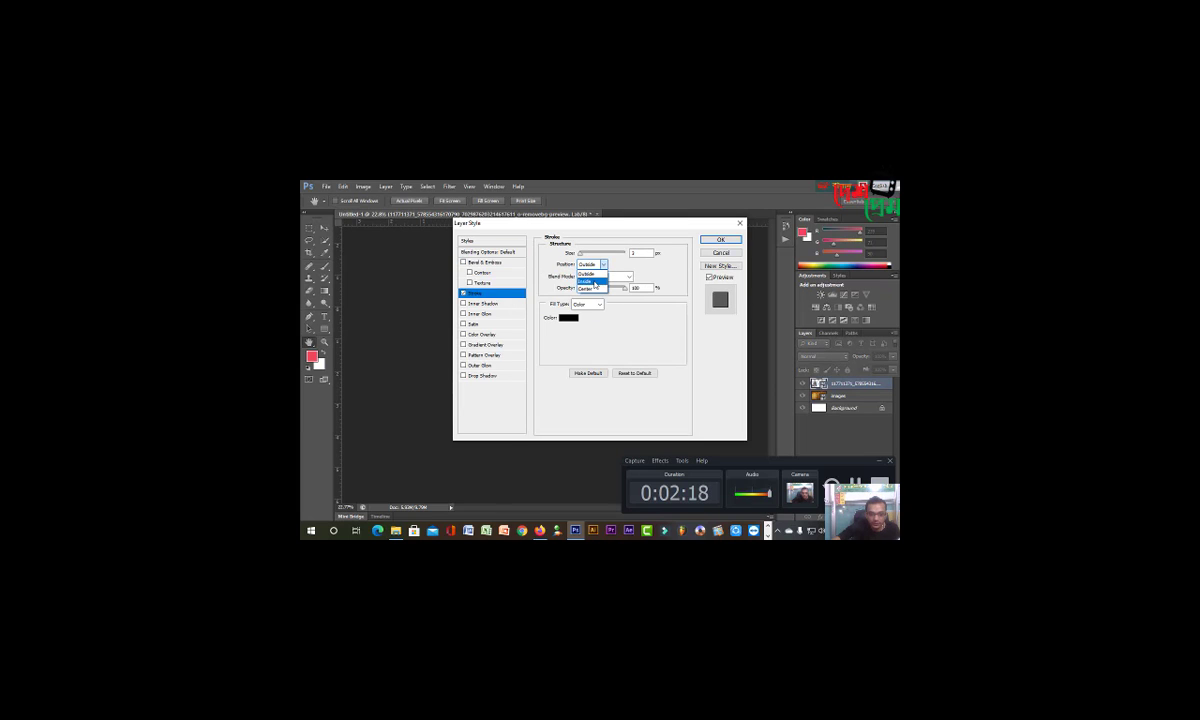
left_click(592, 281)
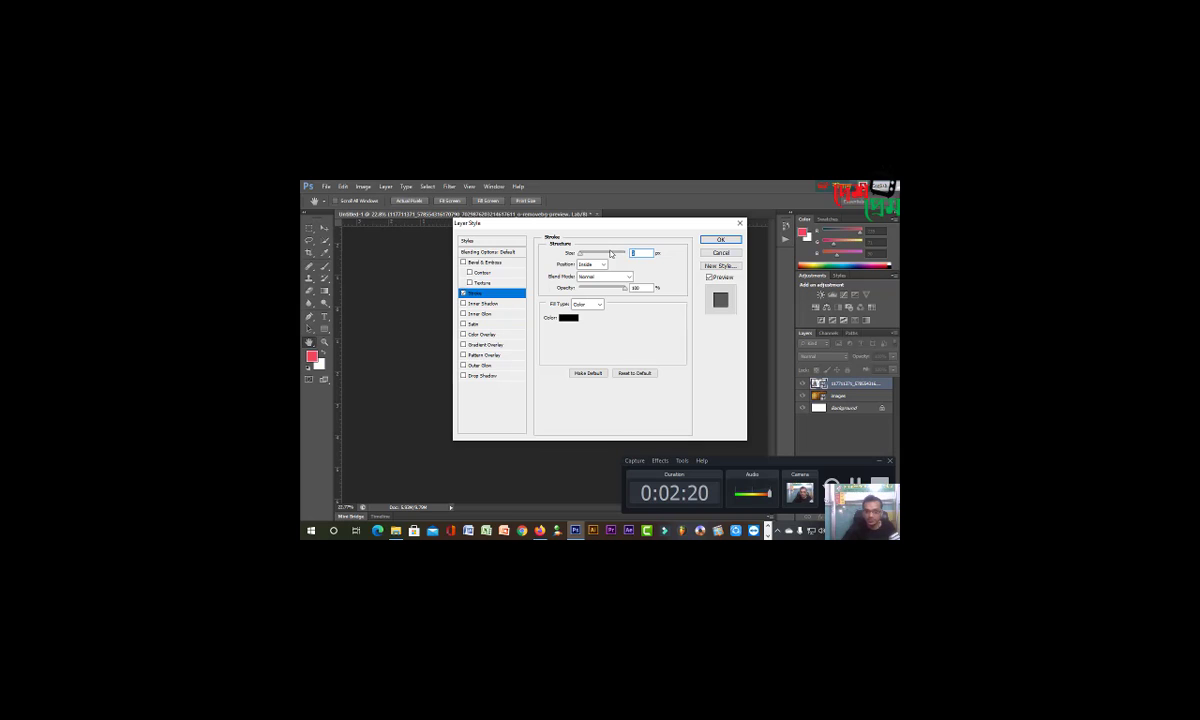
type("15")
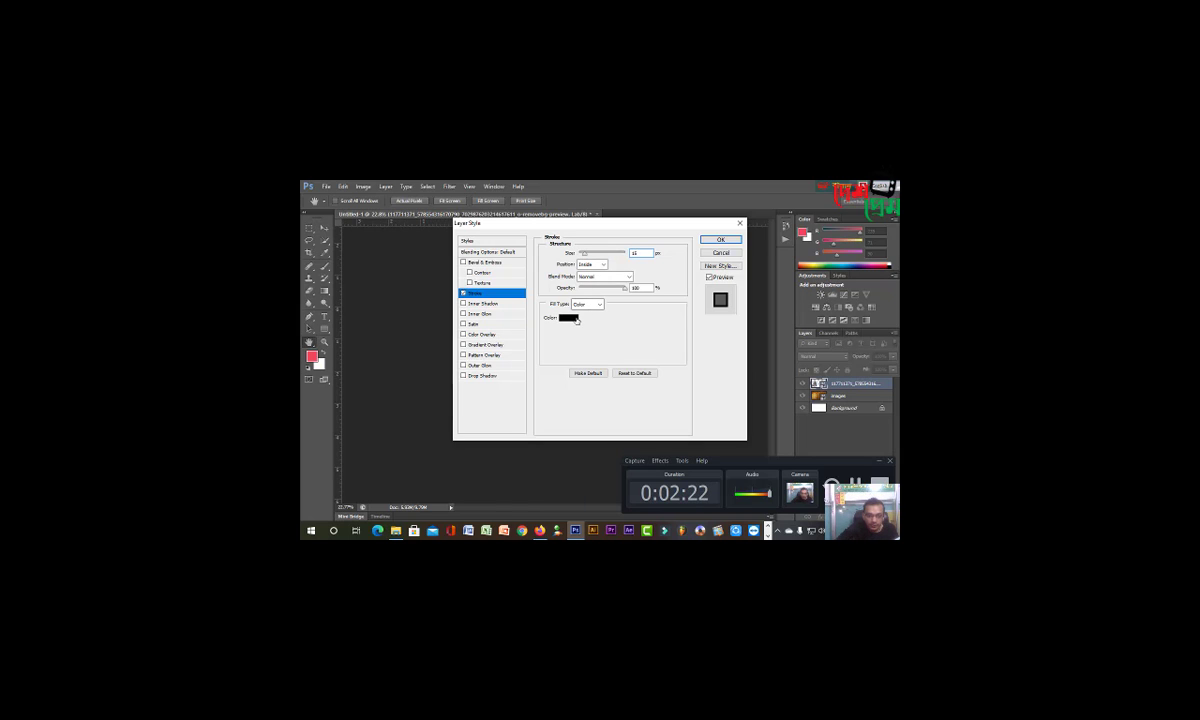
Step: Set the stroke color to red (f70606) and apply the layer style to the man's cutout
left_click(568, 317)
left_click(589, 271)
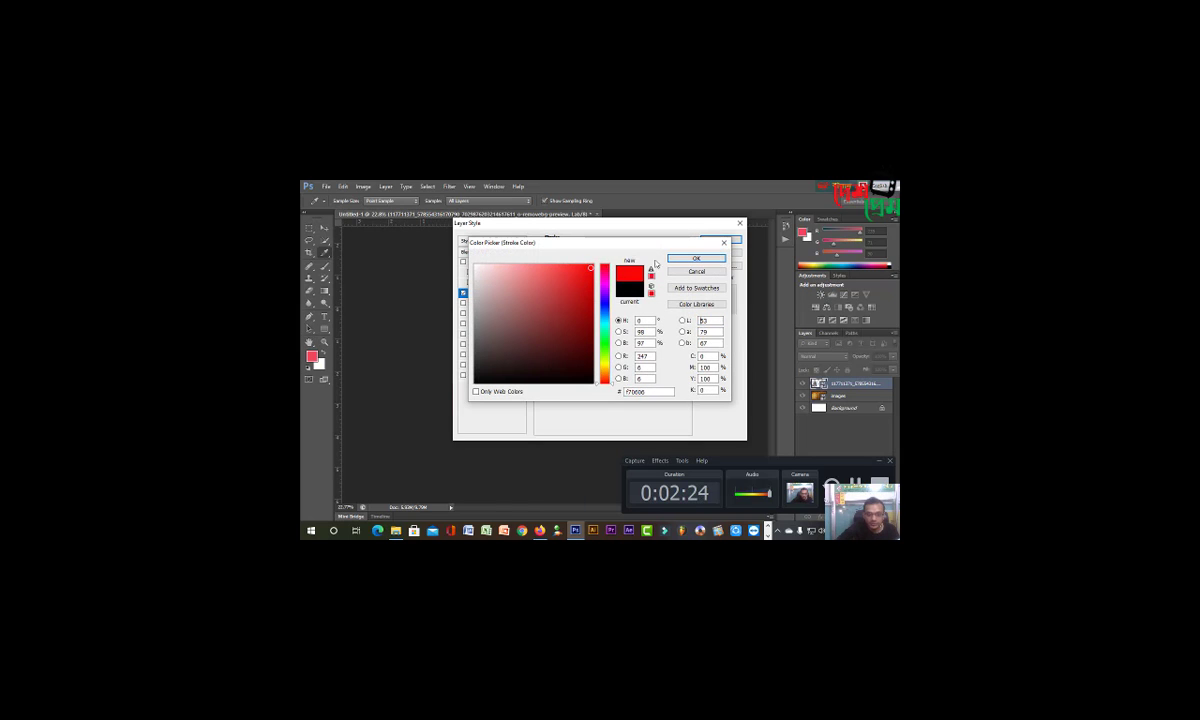
left_click(694, 258)
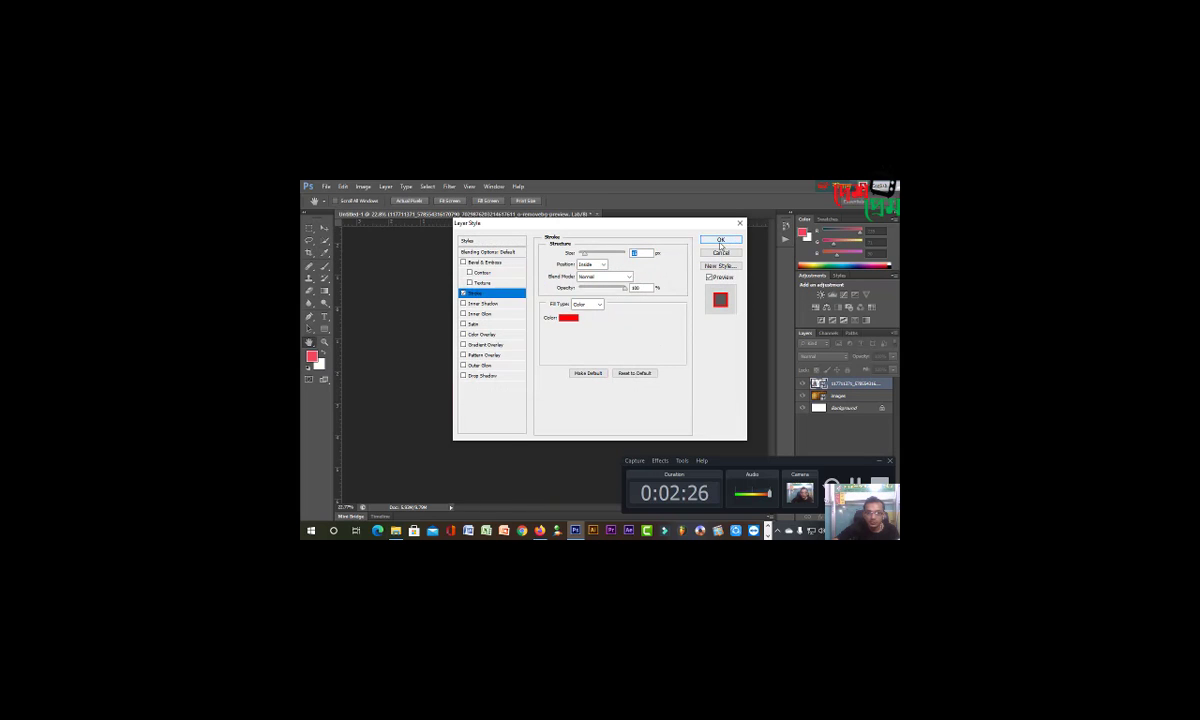
left_click(720, 240)
scroll(577, 351, "up", 2)
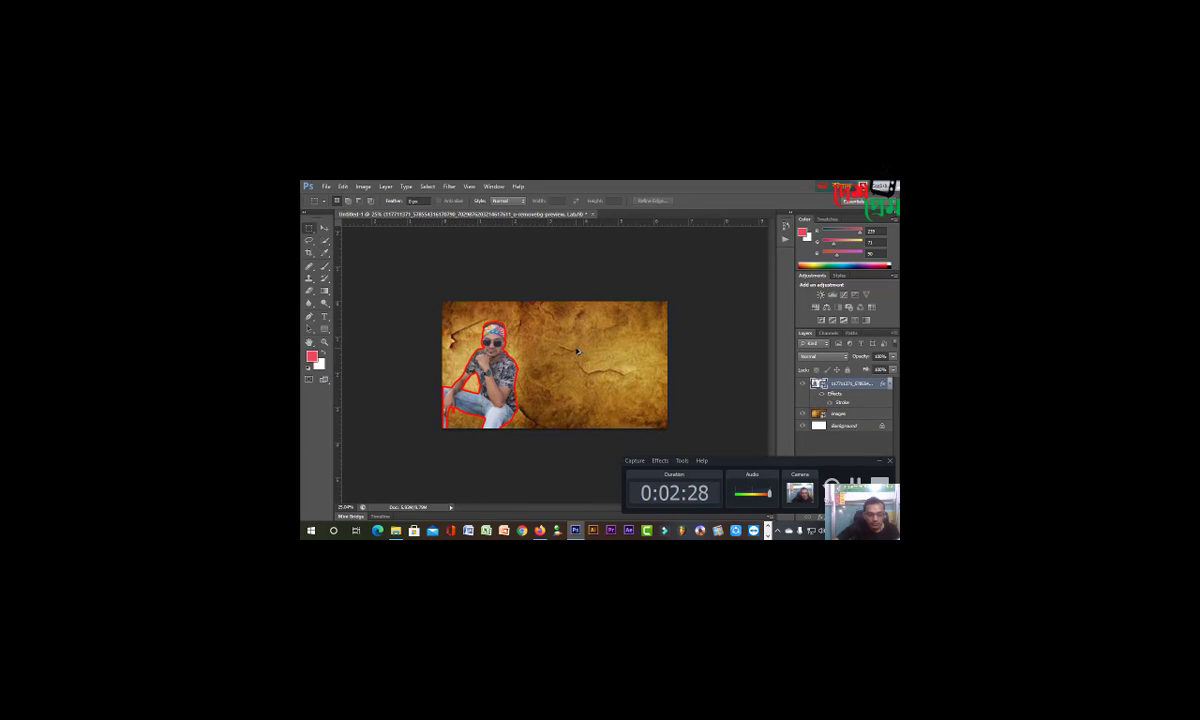
Step: Draw a pinkish-red rectangle about 753 × 1080 px over the canvas's left part and stack the man's cutout layer above it
left_click(324, 328)
left_click(370, 327)
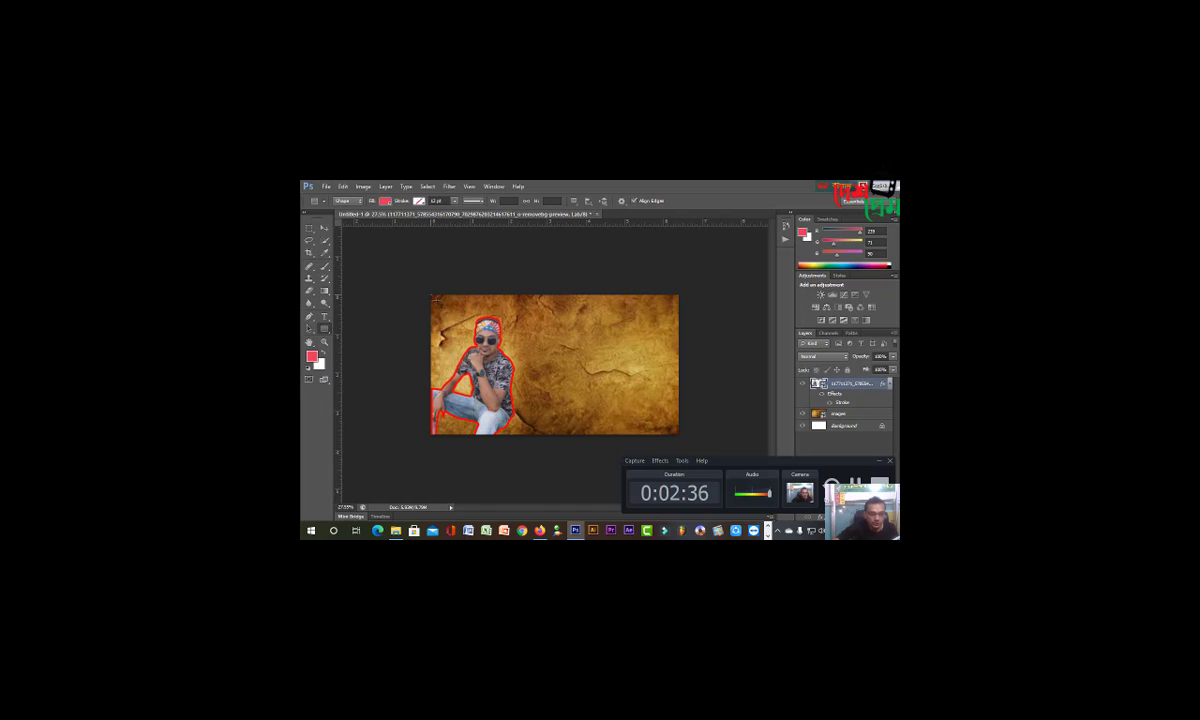
left_click_drag(431, 295, 529, 435)
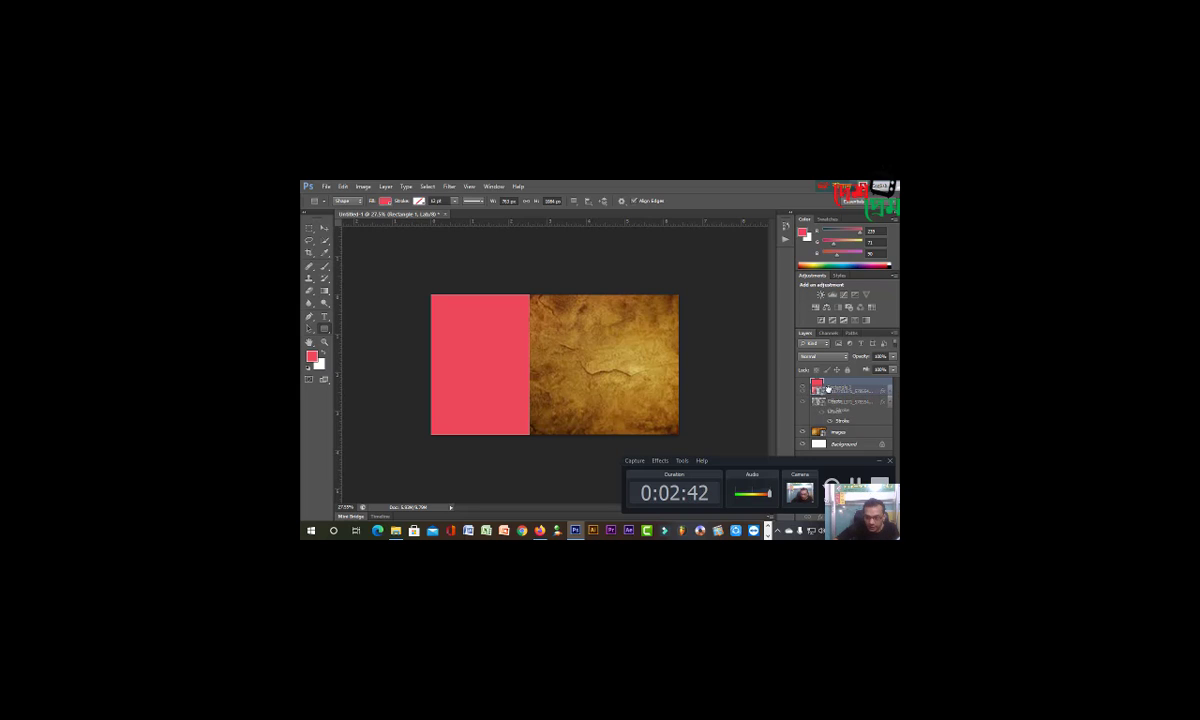
left_click_drag(827, 401, 826, 384)
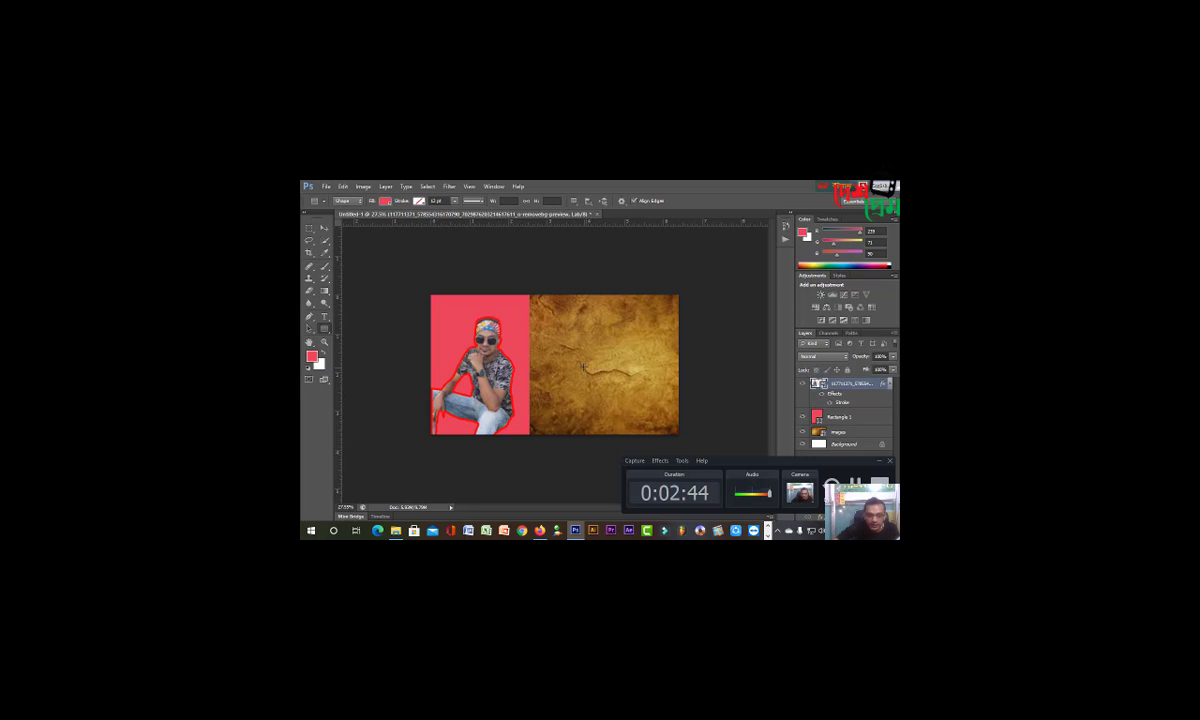
key("ctrl+t")
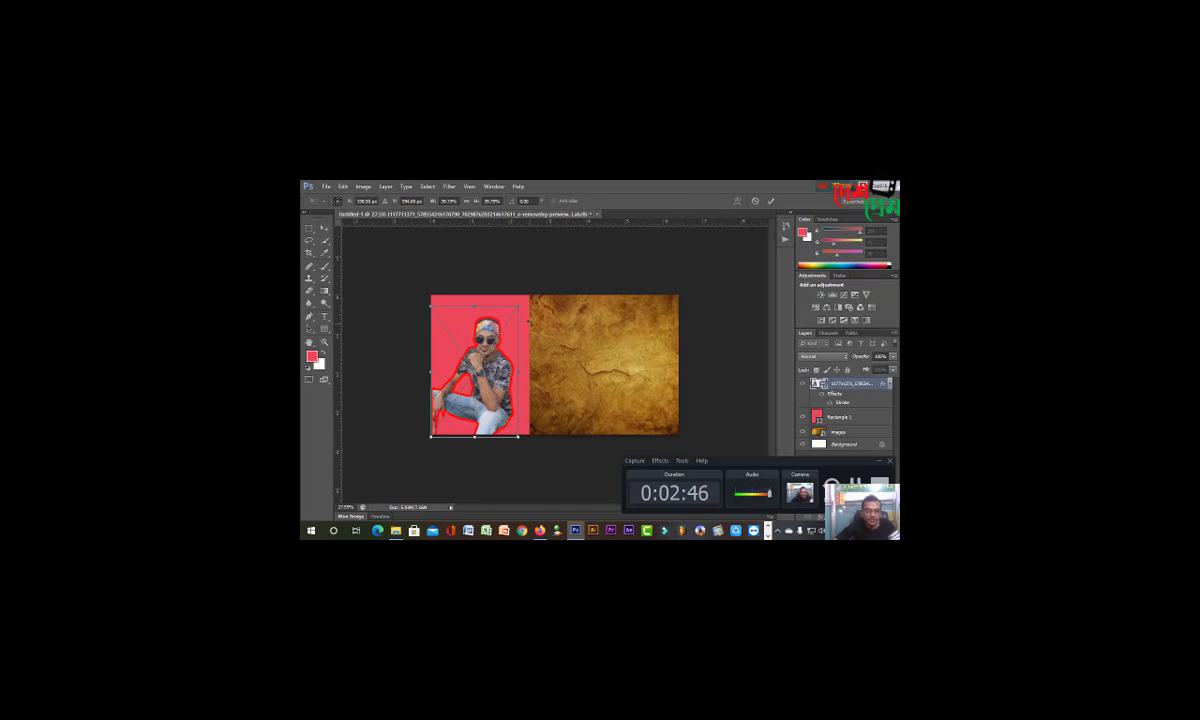
left_click(311, 227)
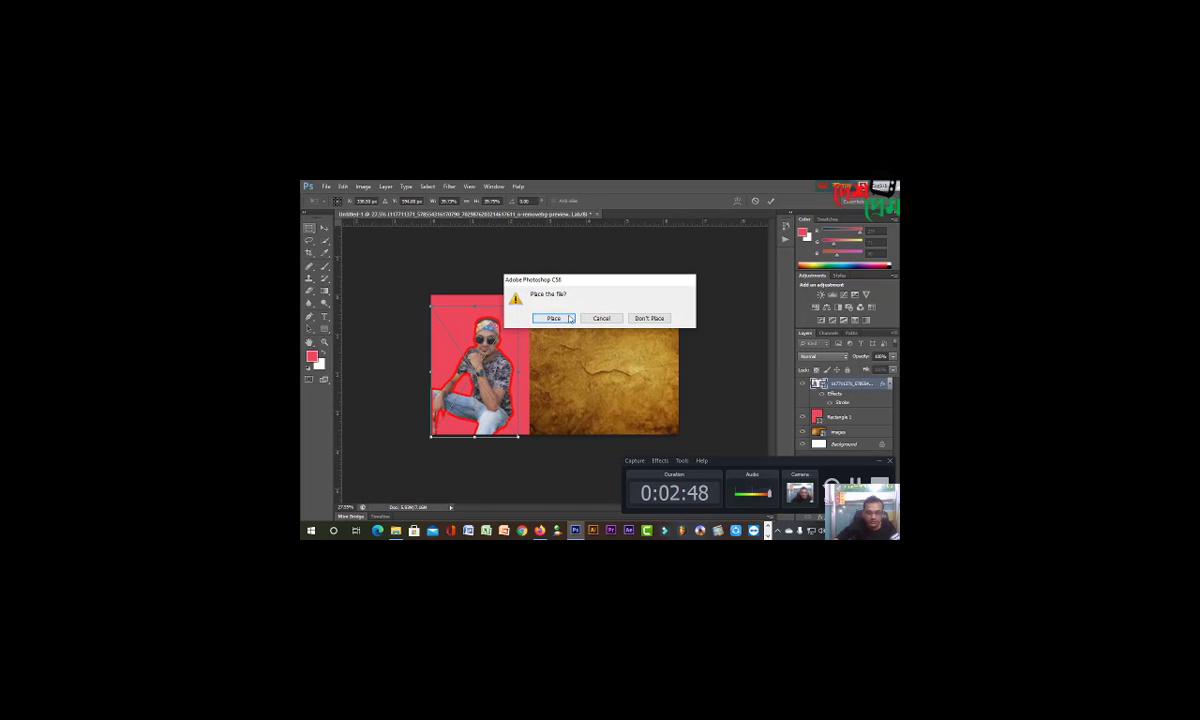
left_click(551, 303)
Step: Rotate the pinkish-red rectangle about 30° counterclockwise and stretch it so its slanted edge spans the canvas's full height beside the man
left_click(843, 418)
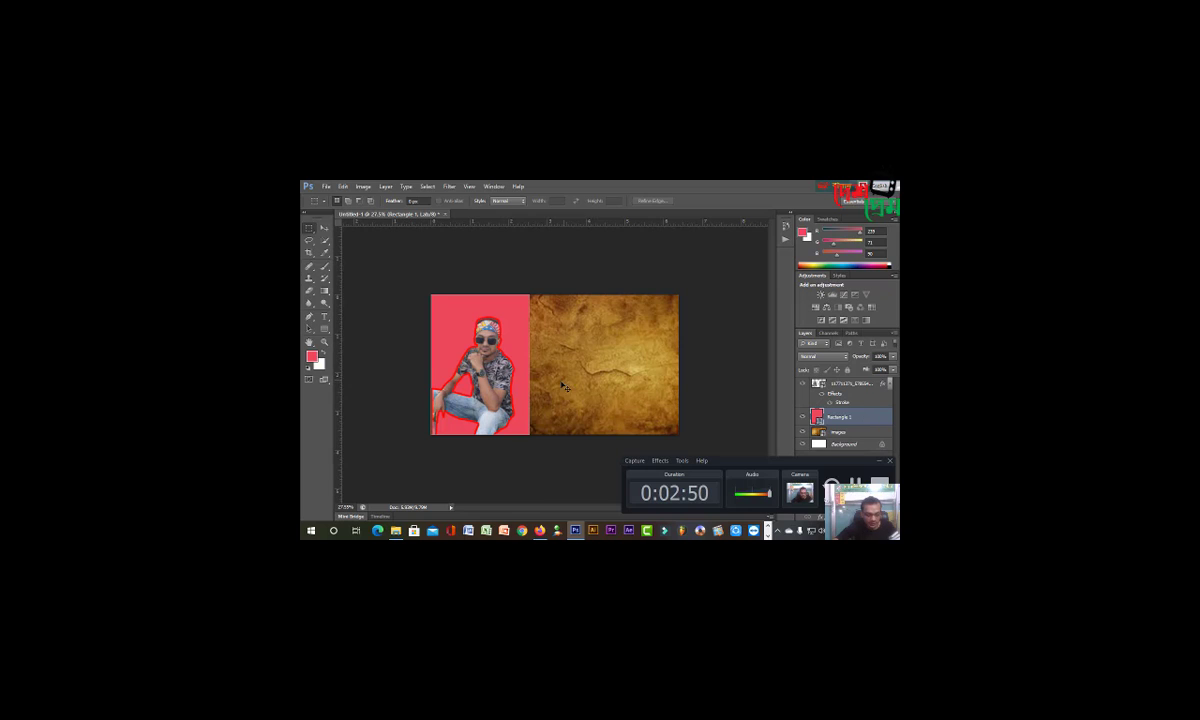
key("ctrl+t")
left_click_drag(541, 294, 500, 262)
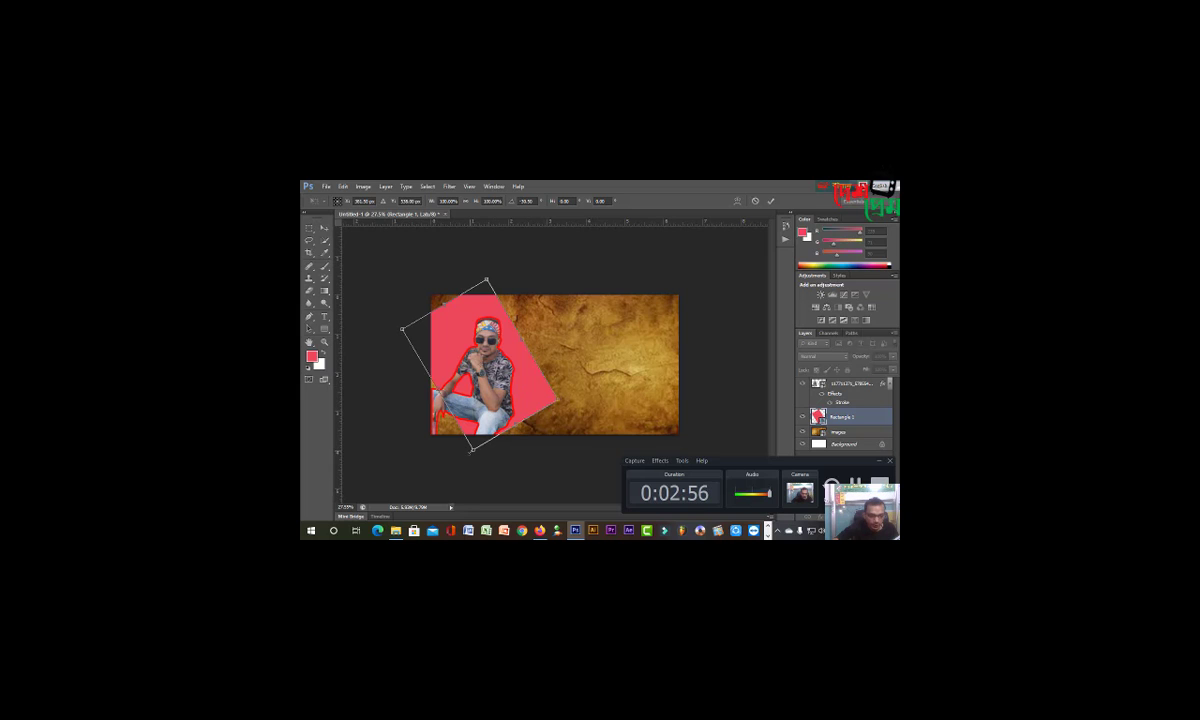
left_click_drag(464, 449, 460, 498)
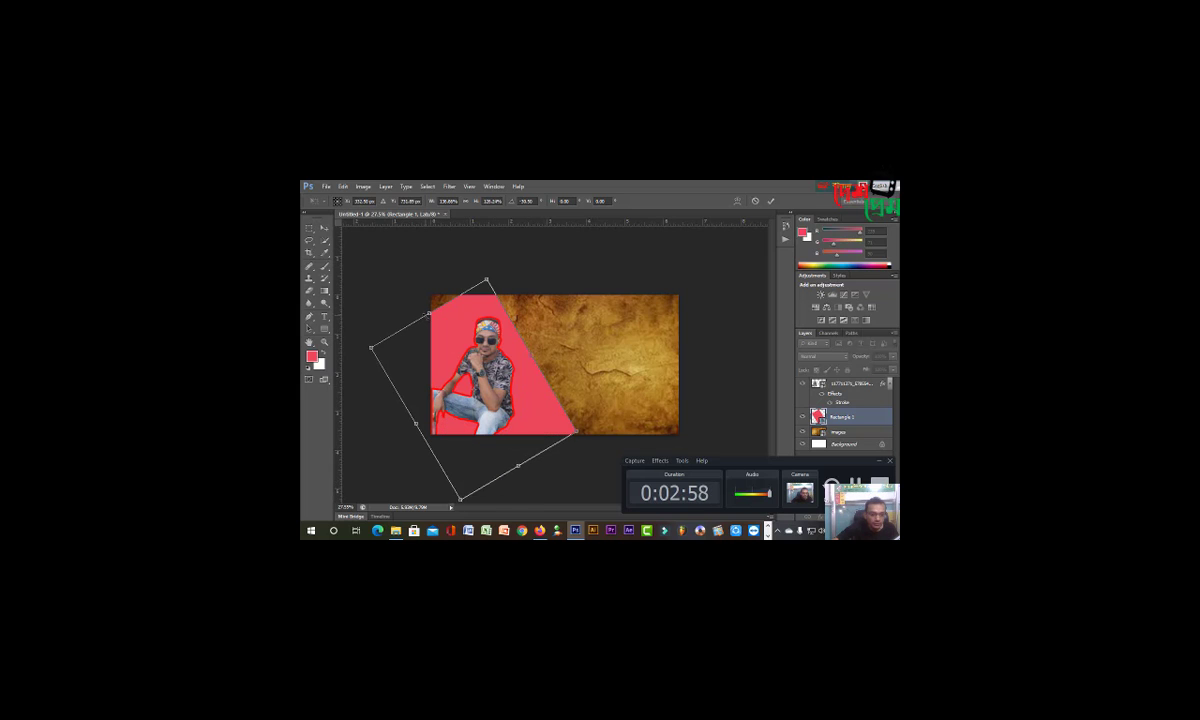
left_click_drag(429, 313, 416, 292)
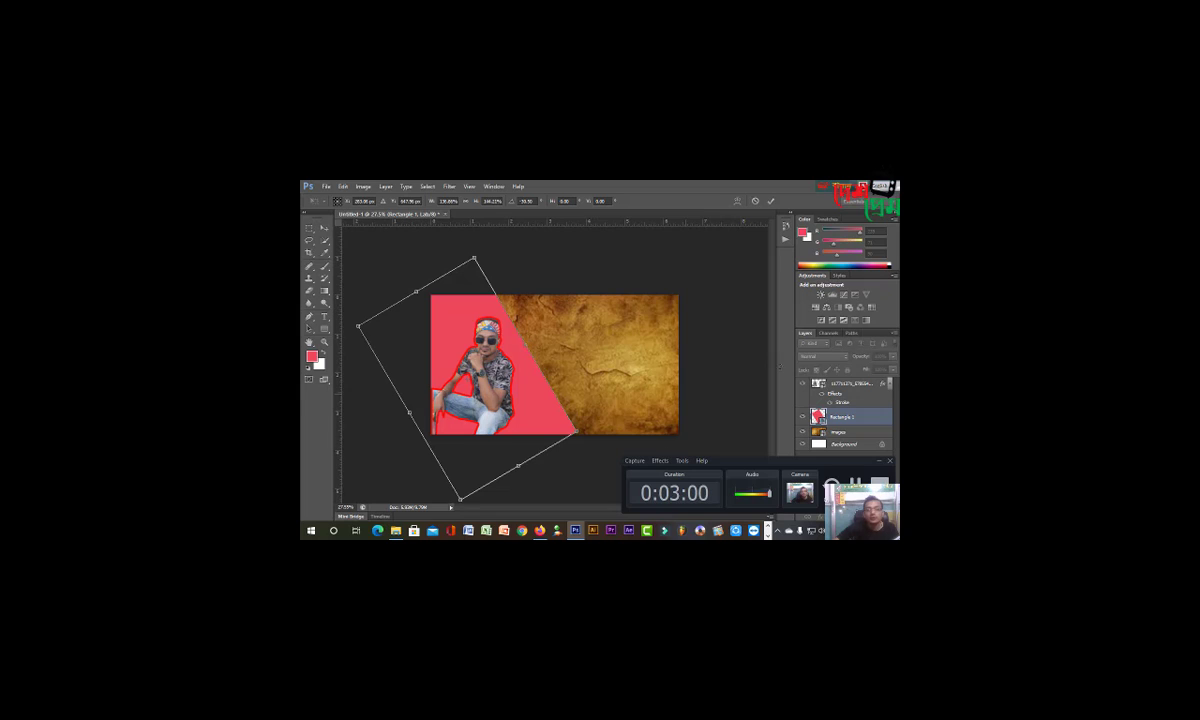
left_click_drag(576, 431, 572, 435)
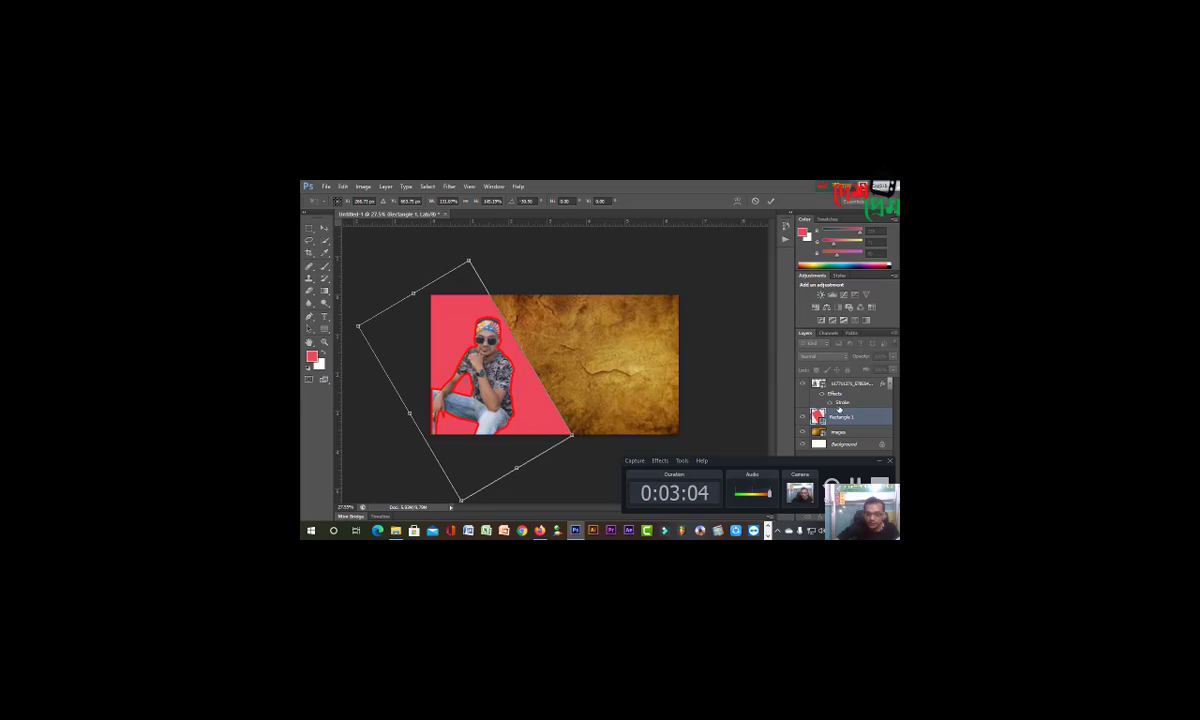
left_click(311, 229)
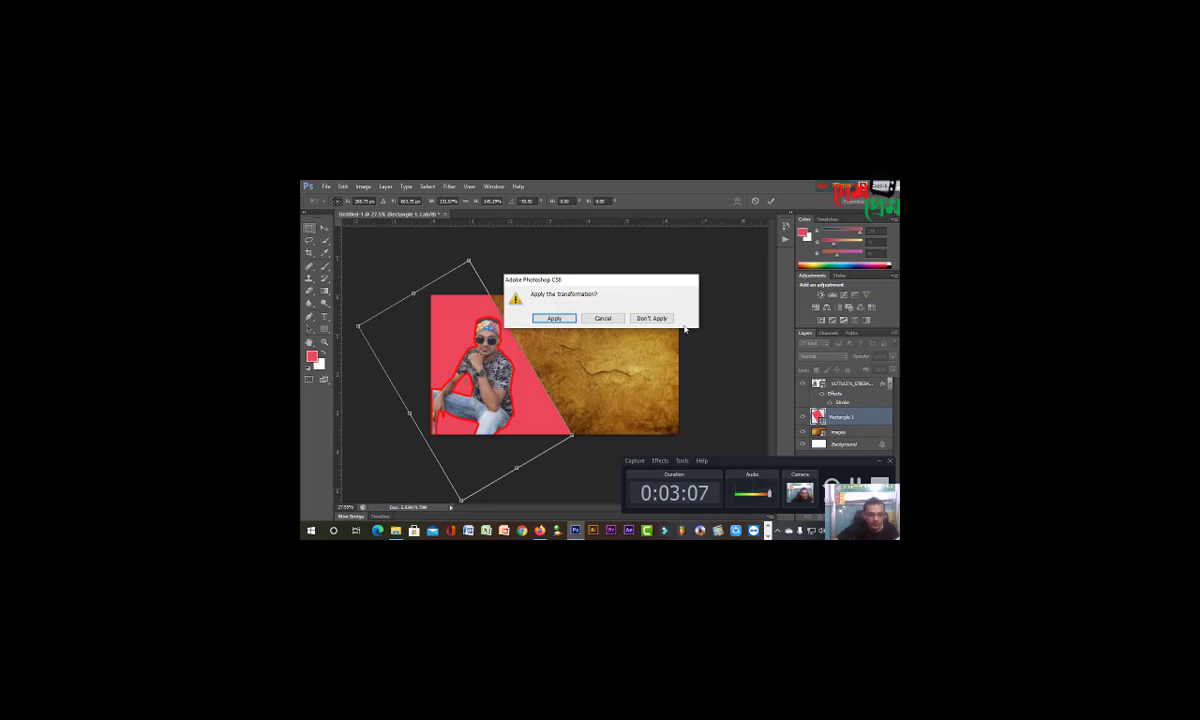
left_click(553, 317)
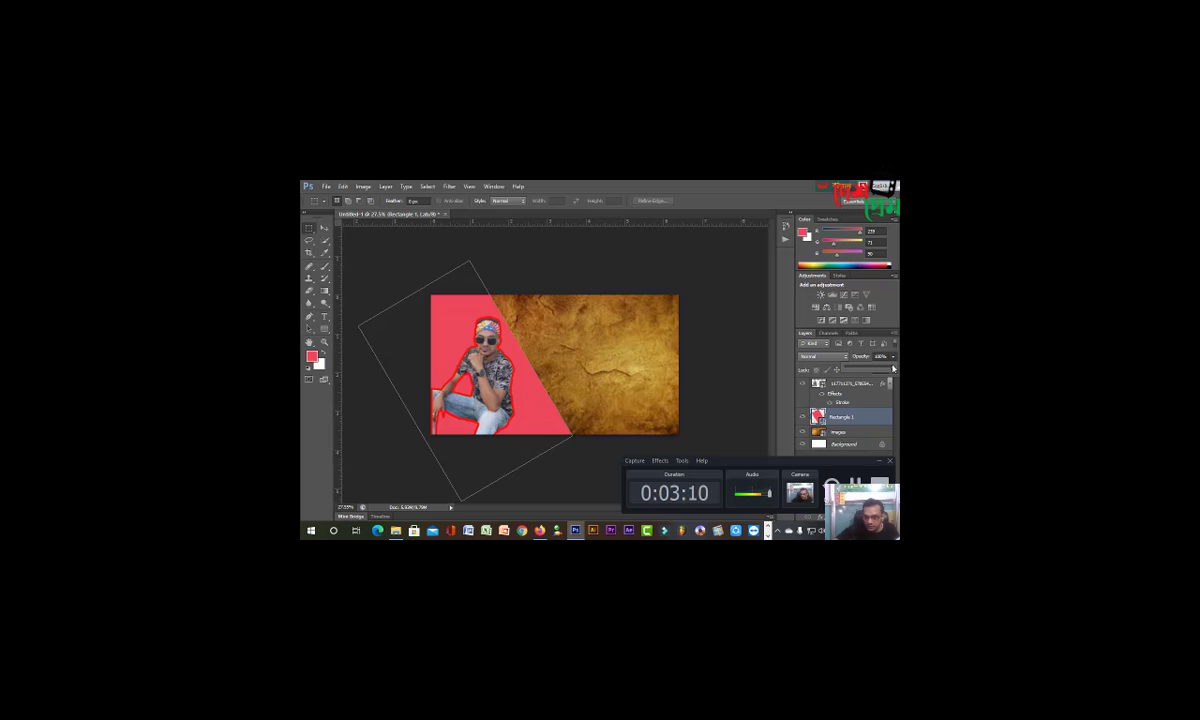
Step: Set the opacity of the pinkish-red rectangle layer to 30%
left_click_drag(888, 370, 869, 370)
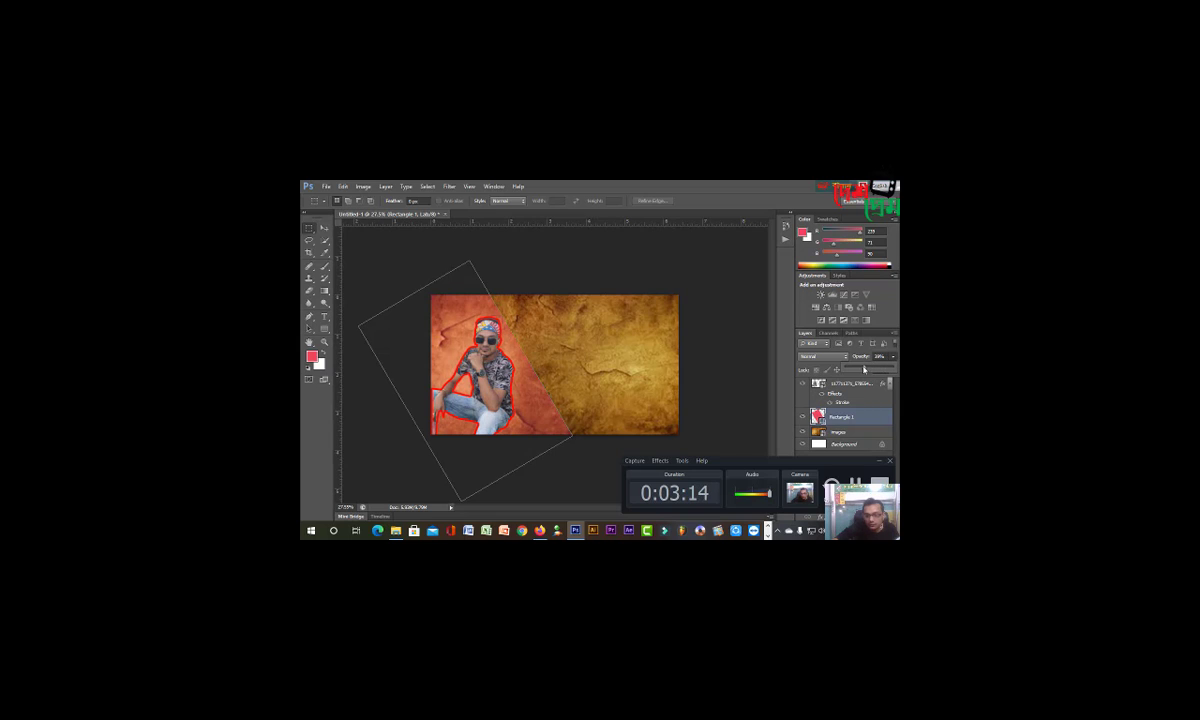
left_click_drag(864, 369, 862, 369)
key("Return")
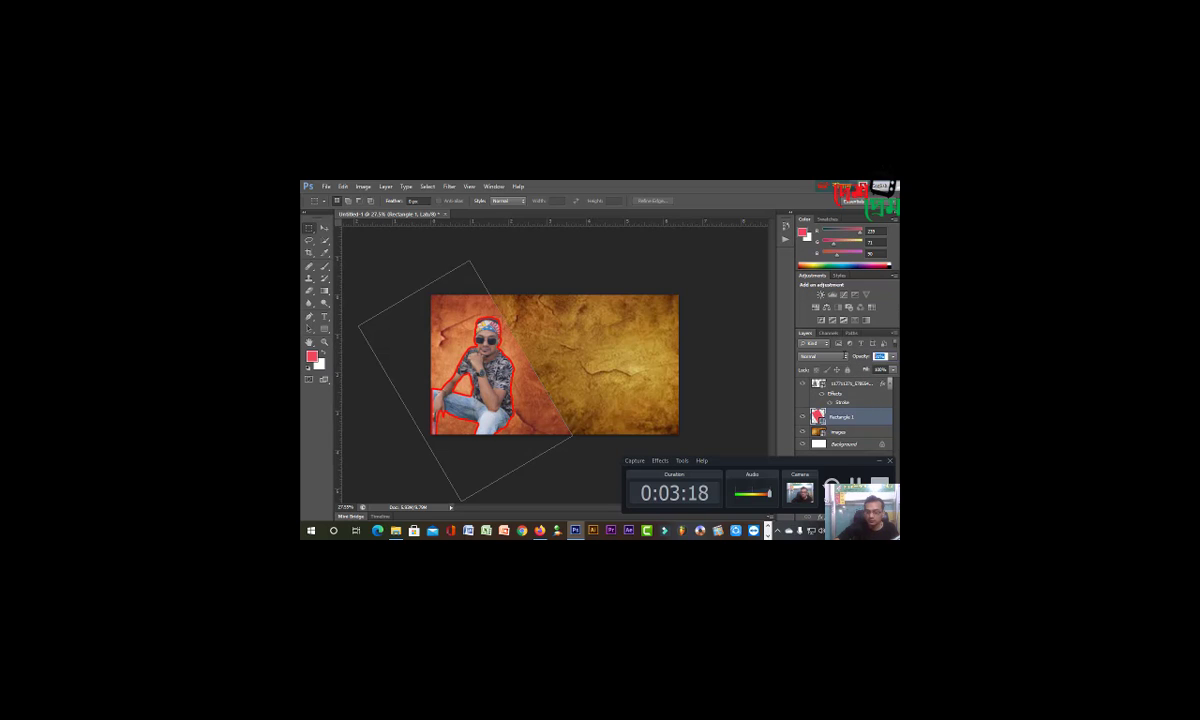
type("30")
key("Return")
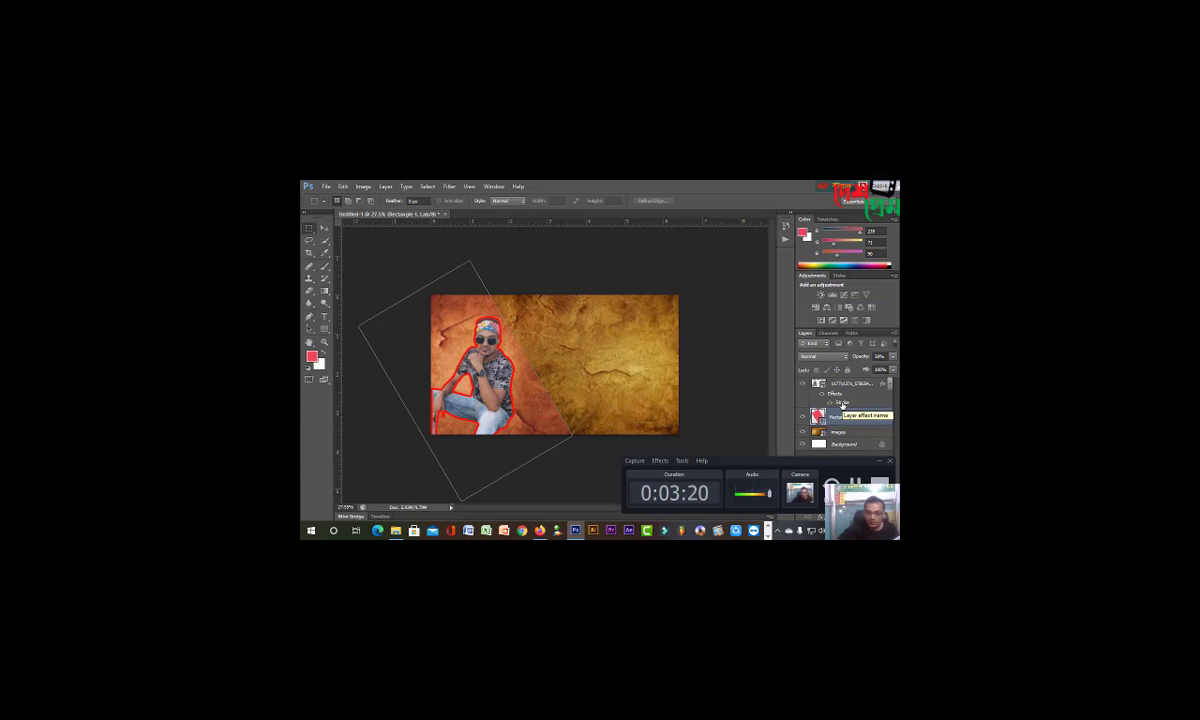
Step: Apply a black Stroke effect positioned Inside to the slanted rectangle layer and deselect the layer
right_click(822, 418)
left_click(793, 198)
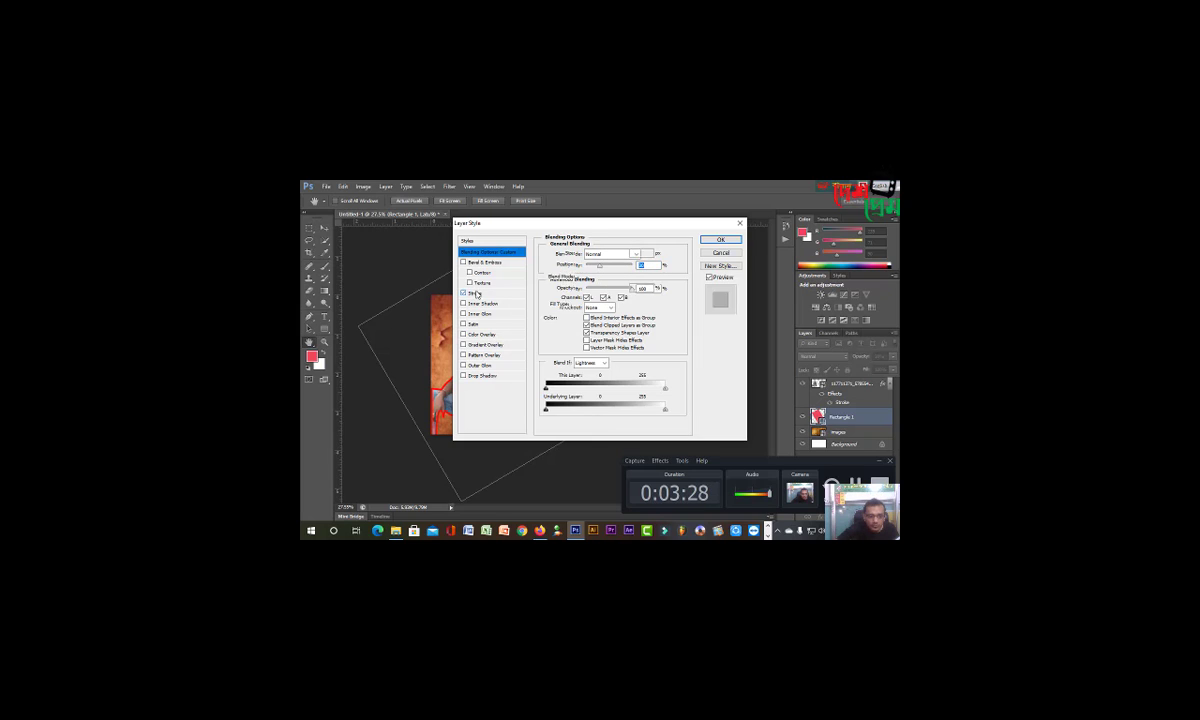
left_click(477, 293)
left_click(603, 264)
left_click(601, 283)
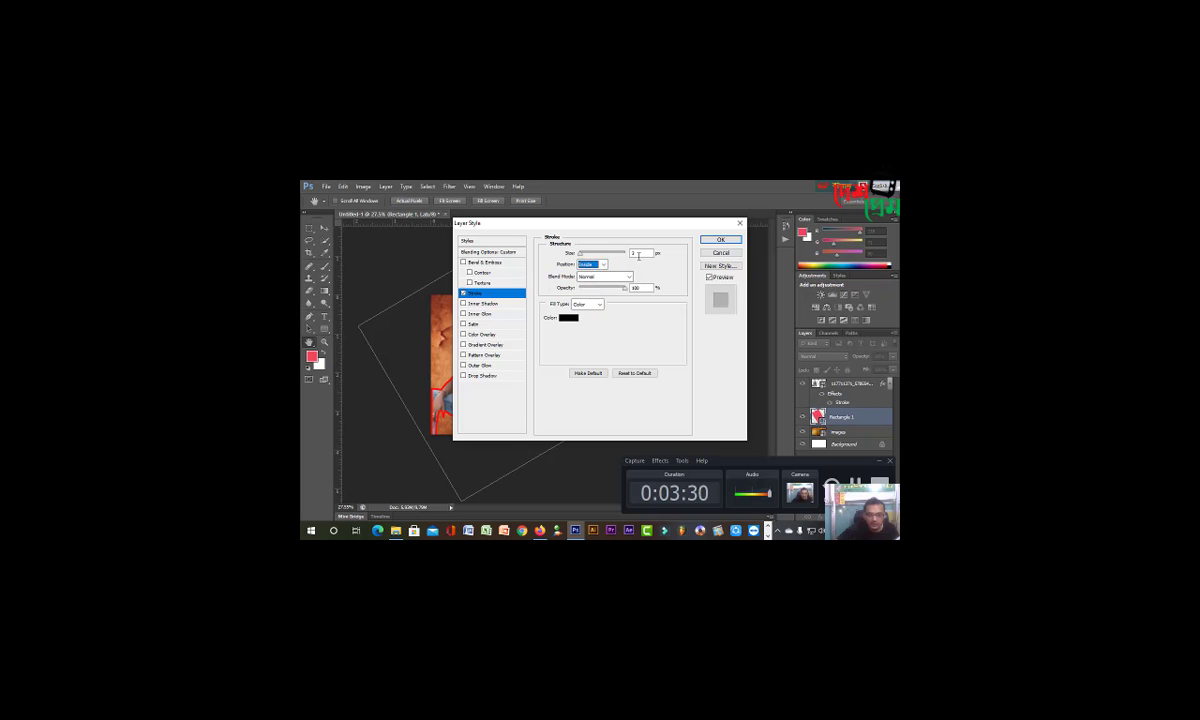
left_click_drag(638, 253, 625, 259)
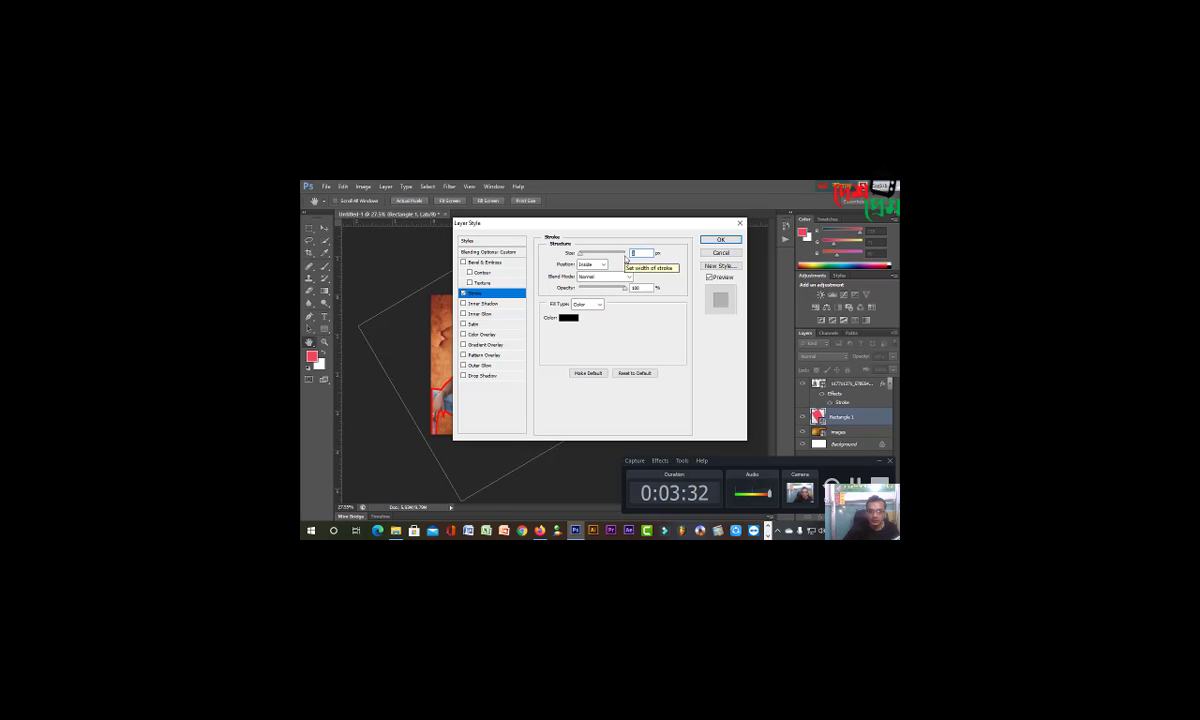
key("Return")
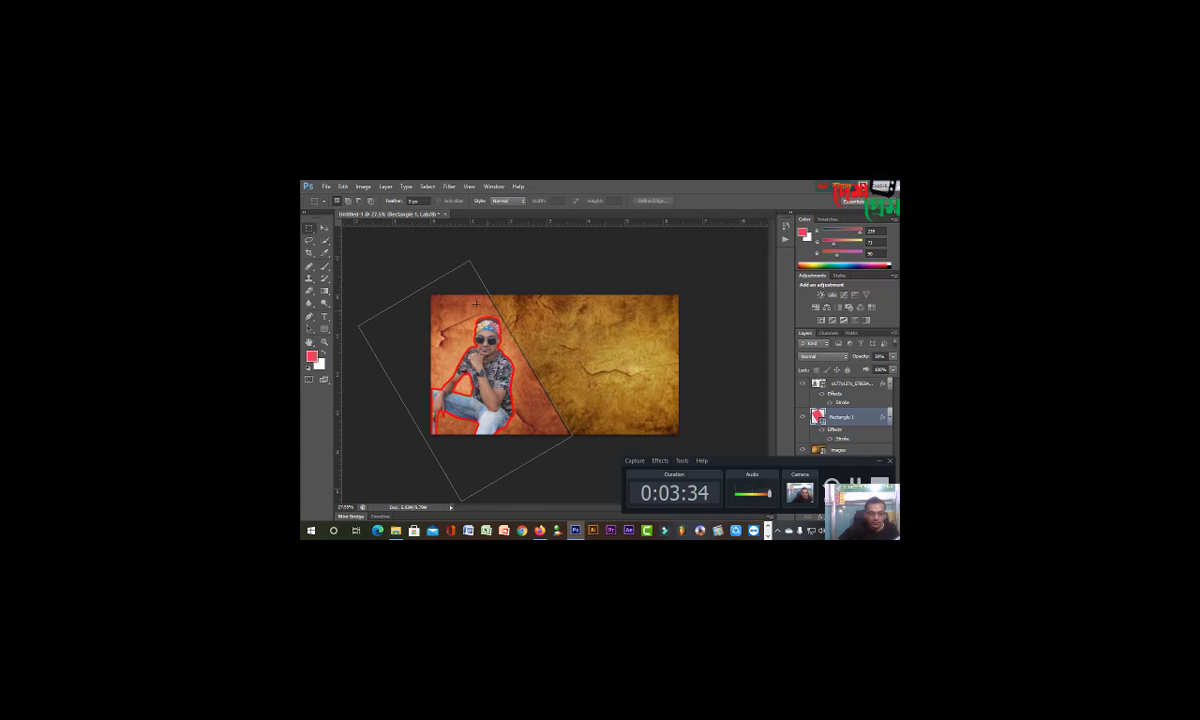
left_click(324, 253)
left_click(324, 228)
left_click(666, 264)
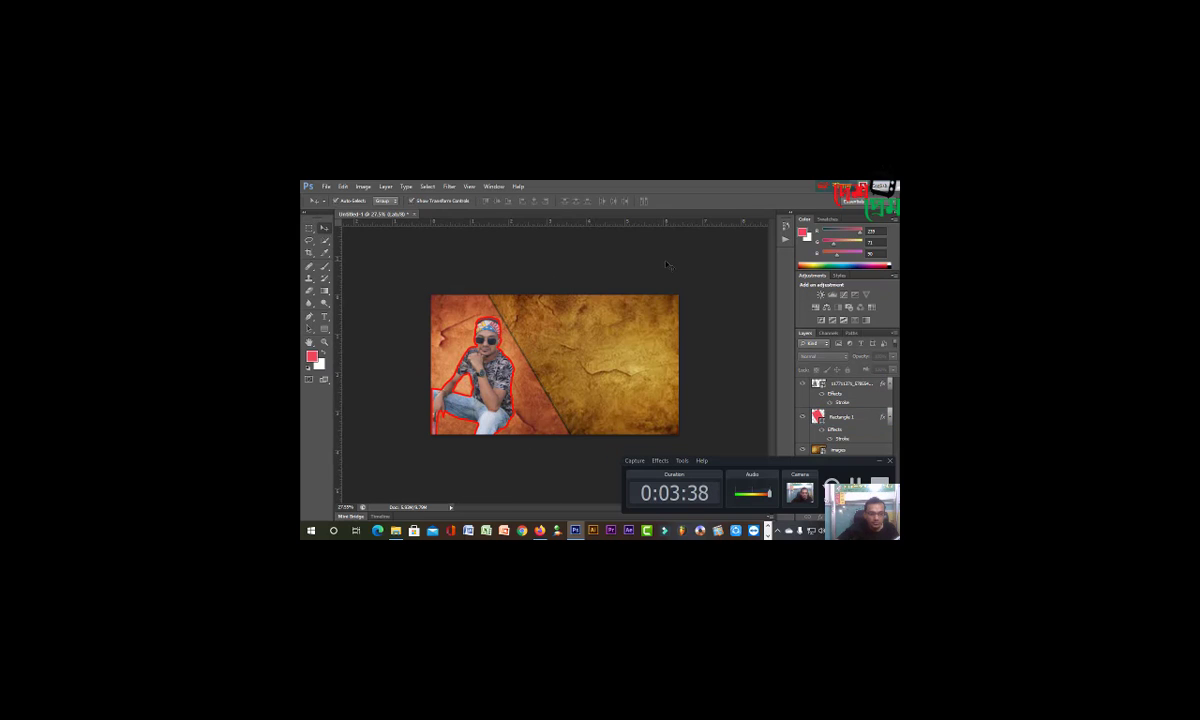
key("ctrl+minus")
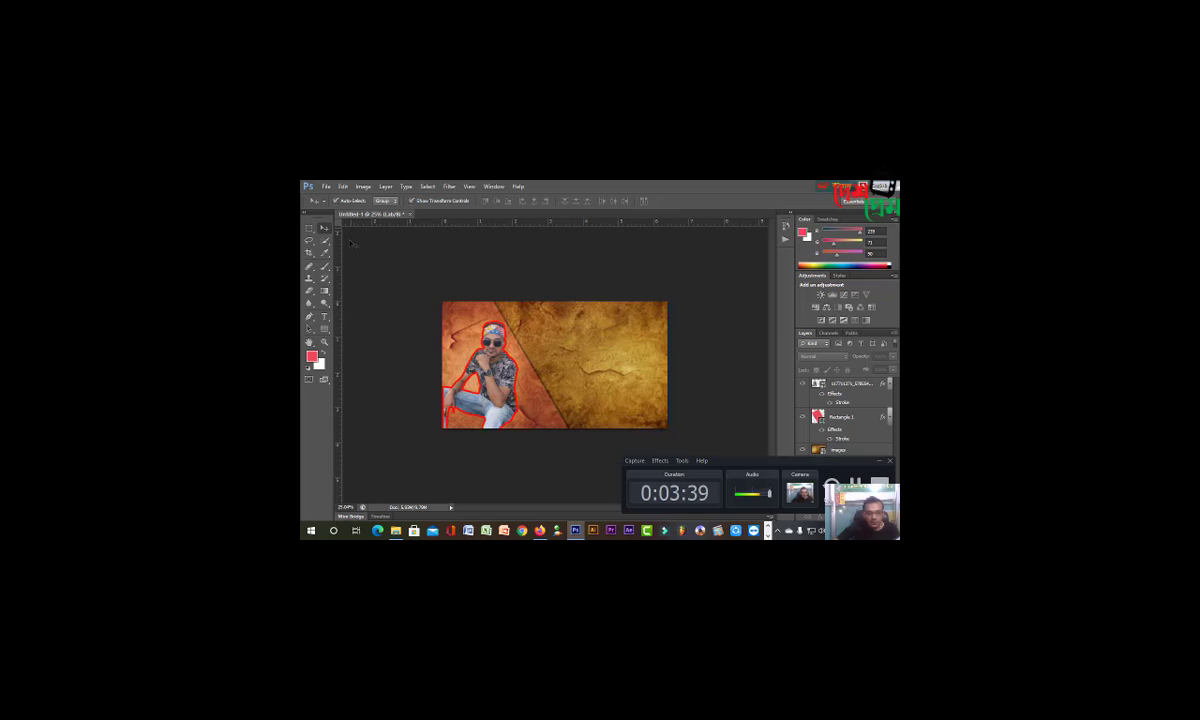
Step: Add a text layer reading "YOutube Thu" in bold Times New Roman on the upper right part of the canvas
left_click(324, 316)
left_click(673, 314)
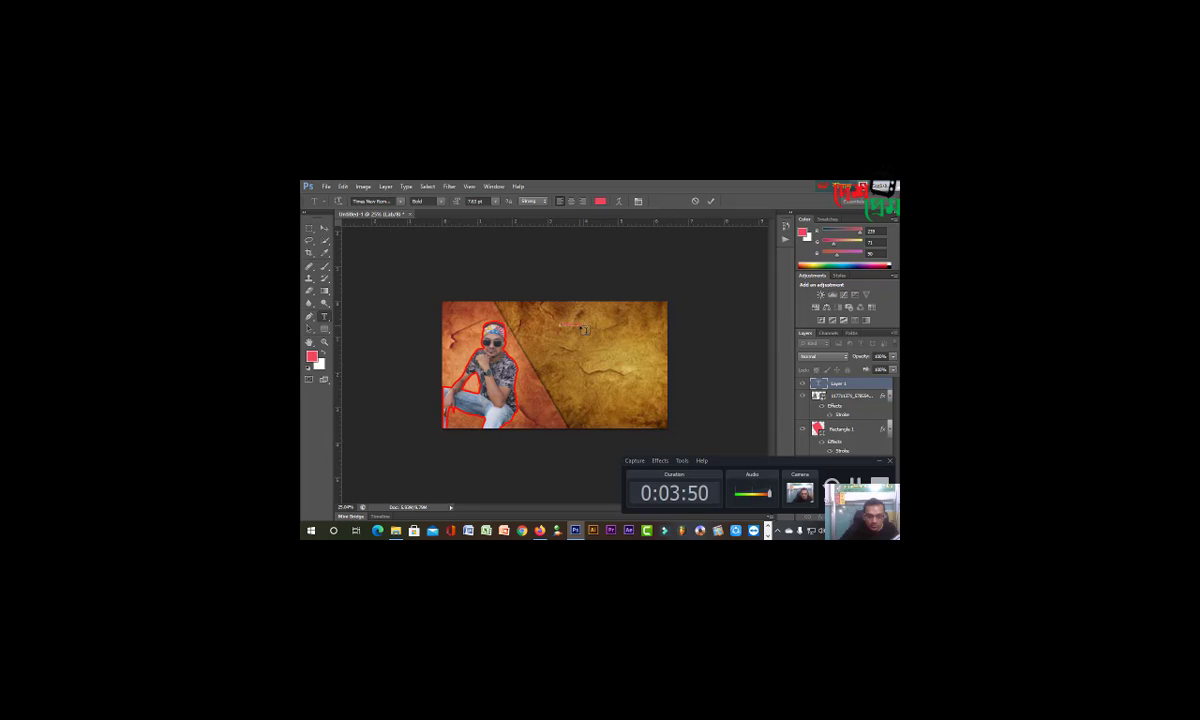
key("super+space")
left_click(311, 228)
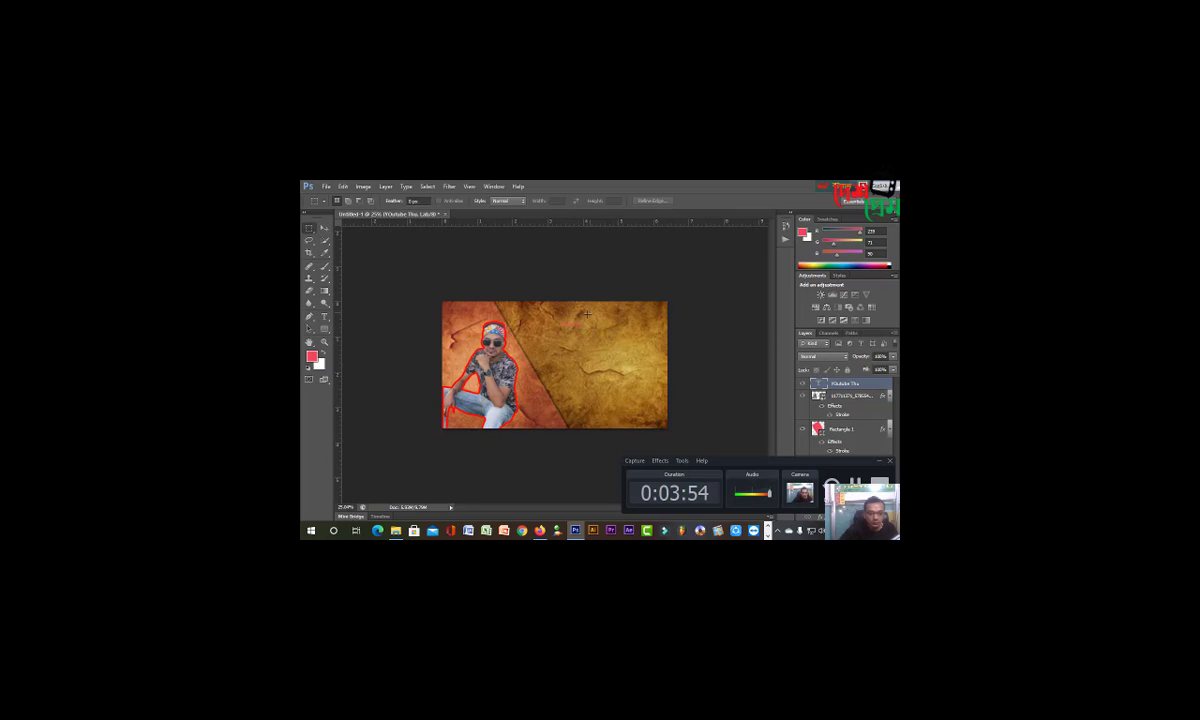
Step: Enlarge the "YOutube Thu" text to roughly five times its size and position it along the canvas's upper right edge
key("ctrl+t")
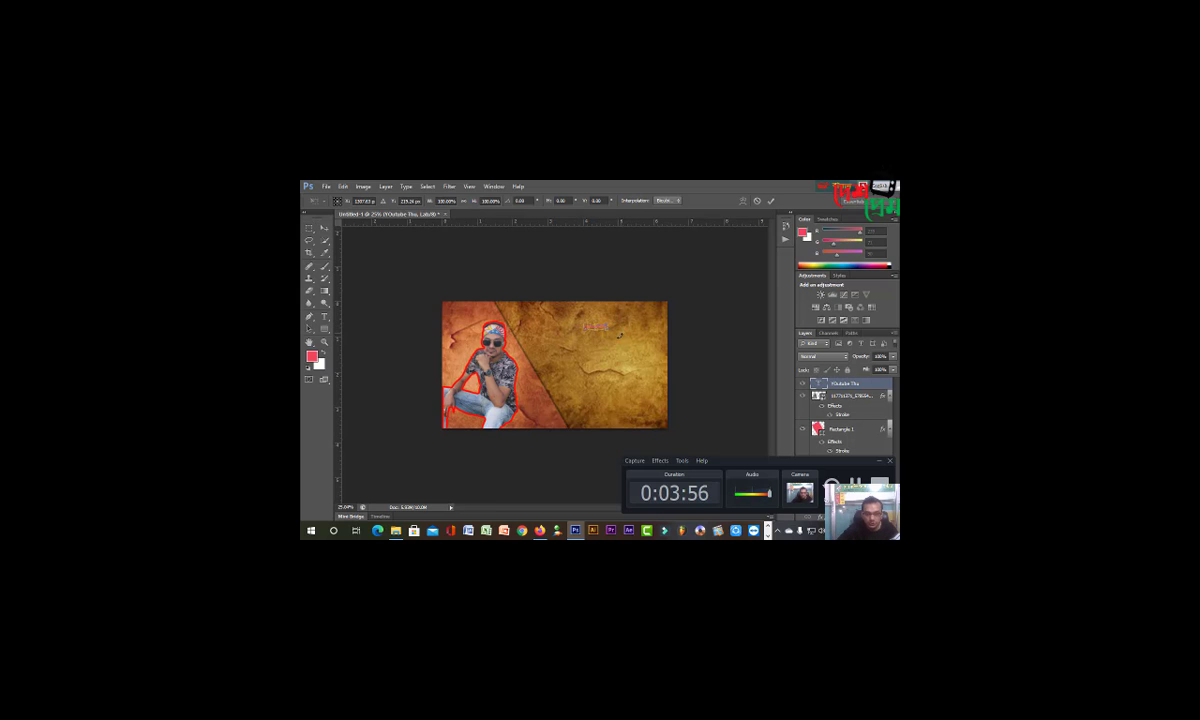
mouse_move(610, 332)
left_mouse_down()
mouse_move(661, 338)
mouse_move(607, 326)
left_mouse_up()
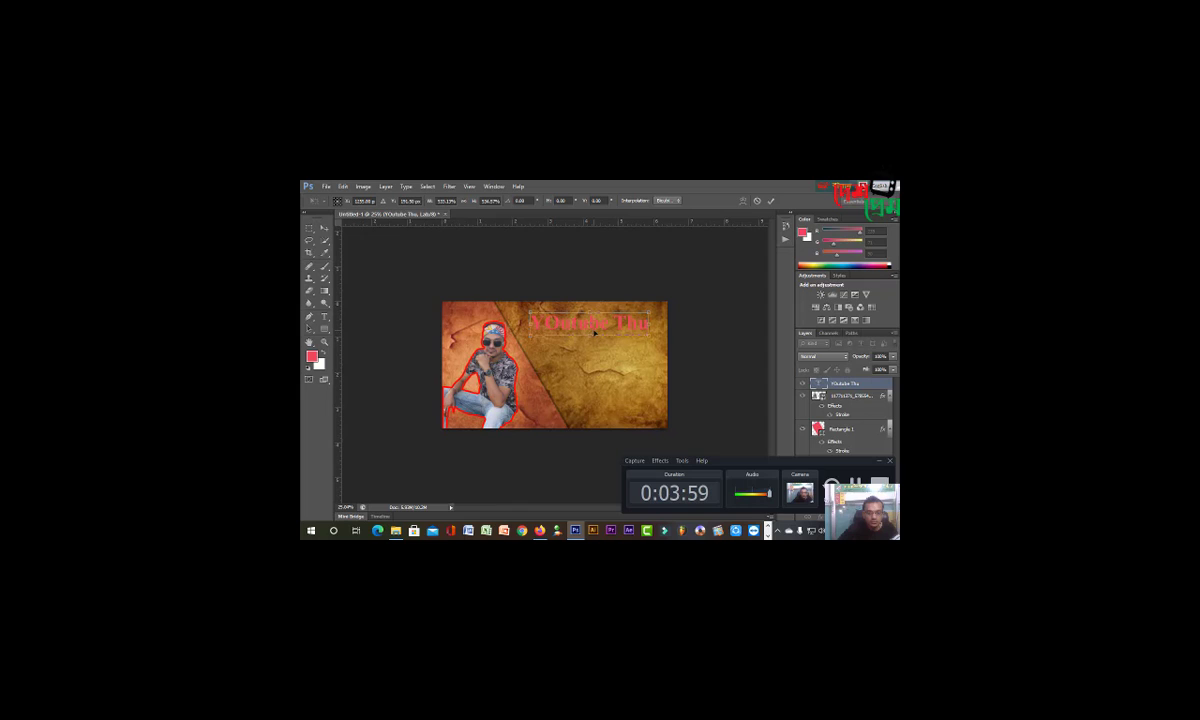
left_click(310, 228)
key("Return")
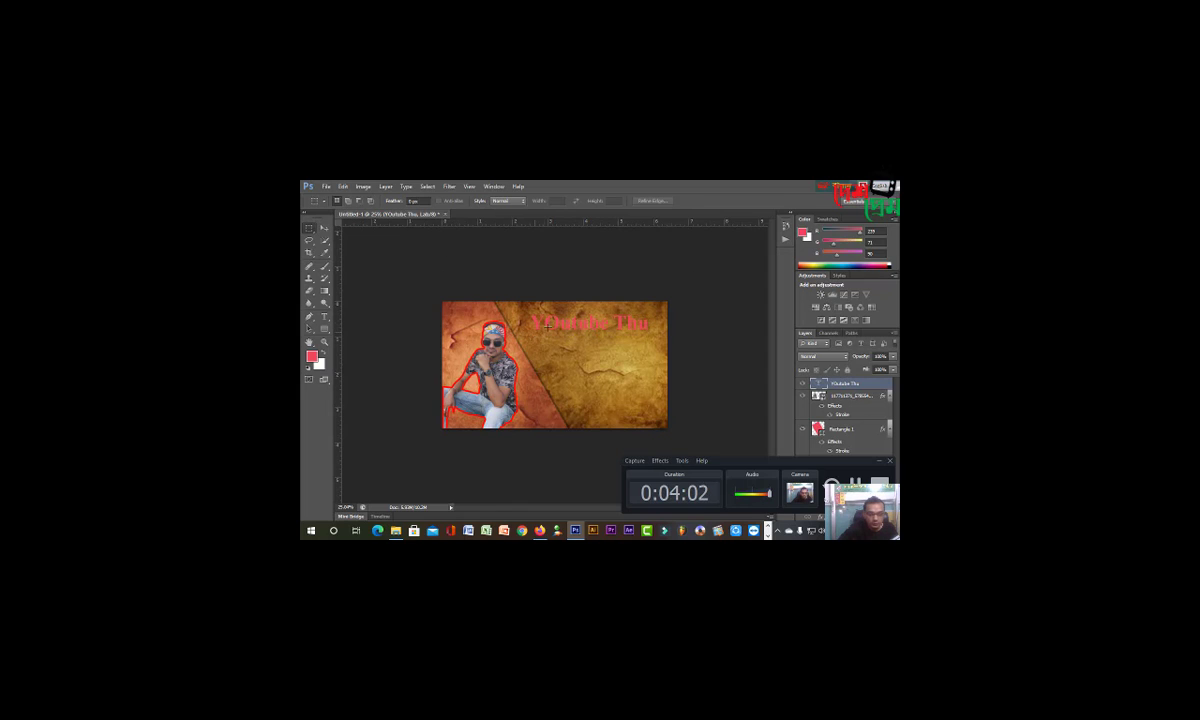
Step: Edit the title to read "Youtube Thumbnail Background" and move it left across the top of the canvas
left_click(324, 316)
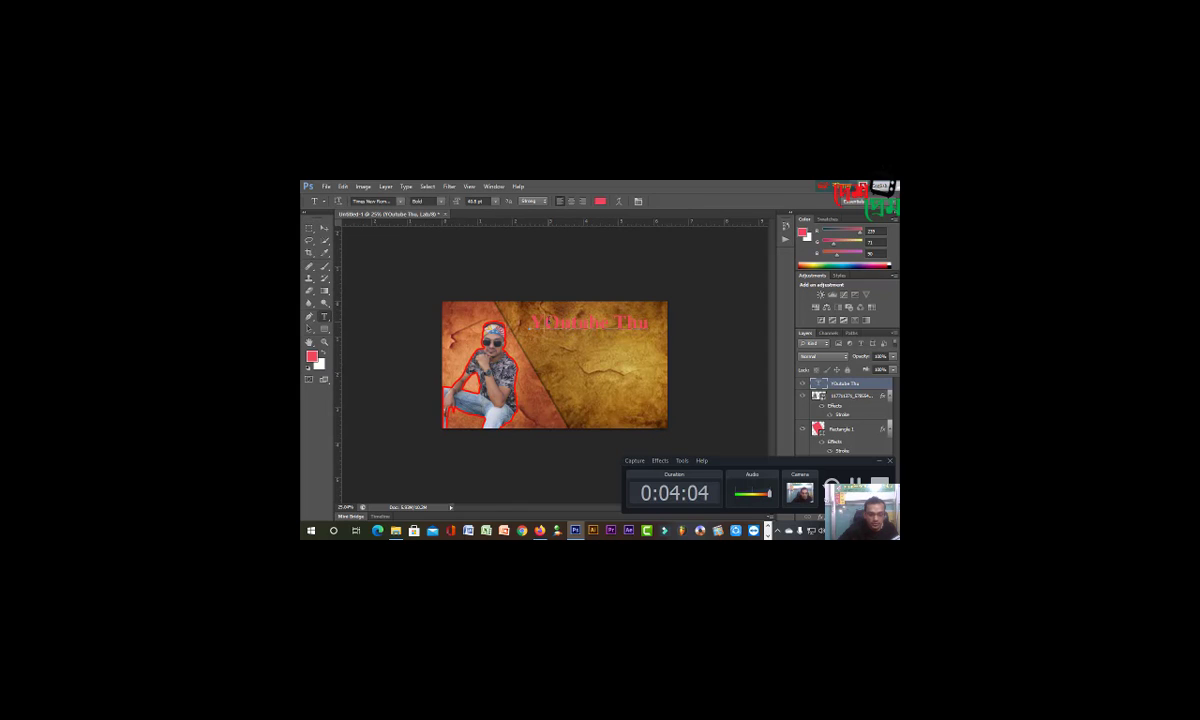
left_click(559, 322)
key("BackSpace")
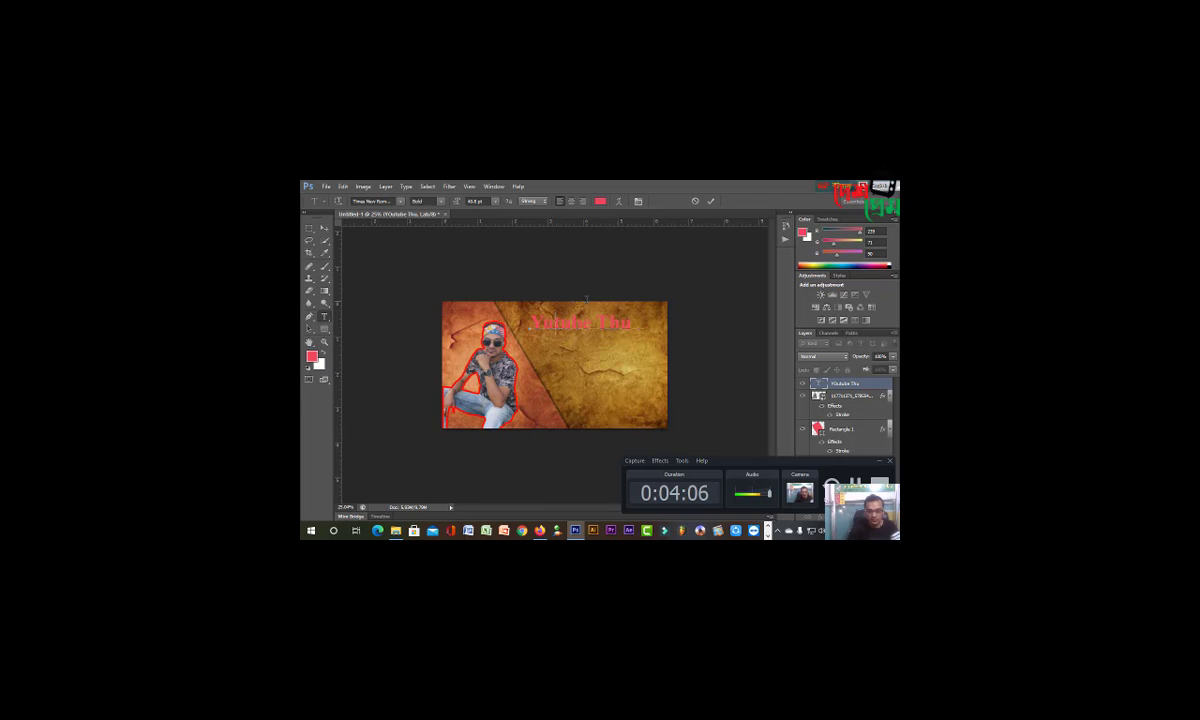
key("BackSpace")
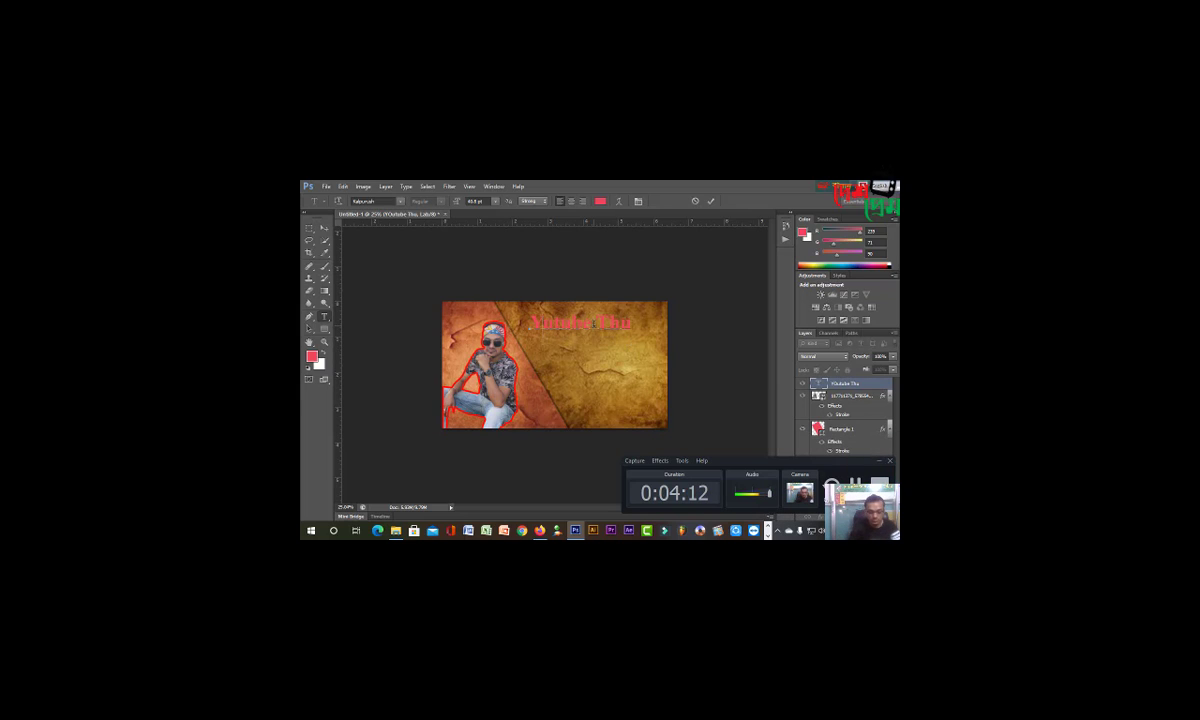
left_click(644, 322)
type("b")
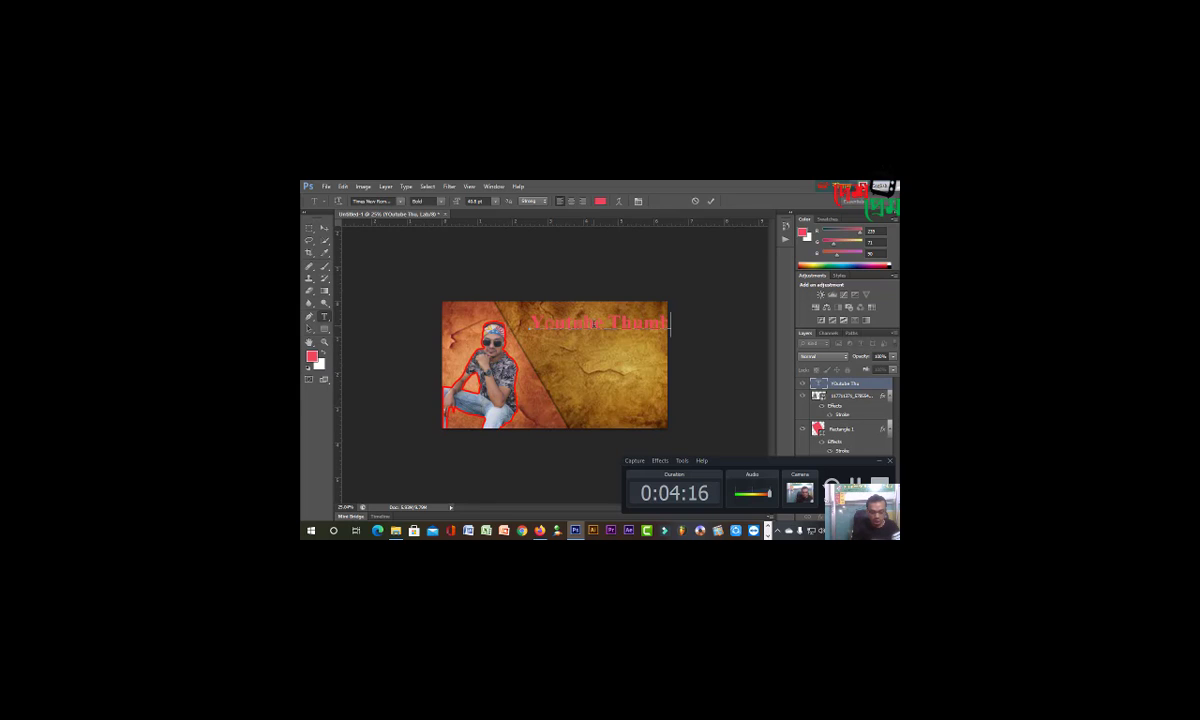
type("n Degn")
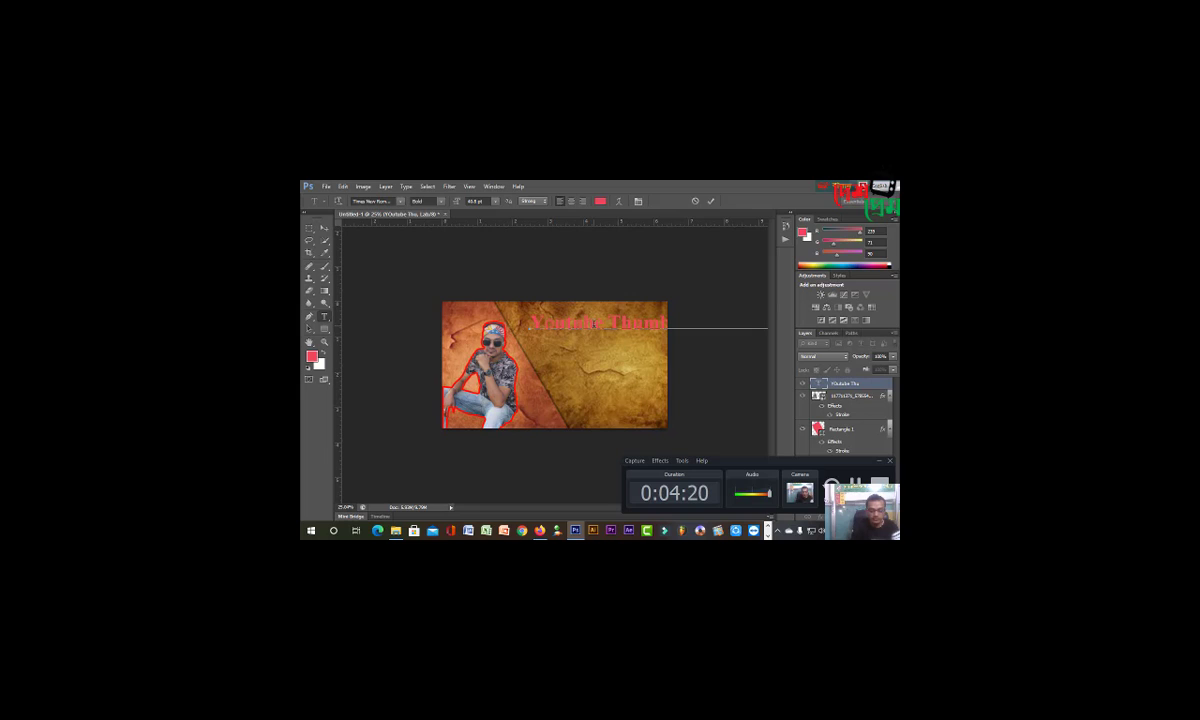
left_click_drag(606, 322, 496, 320)
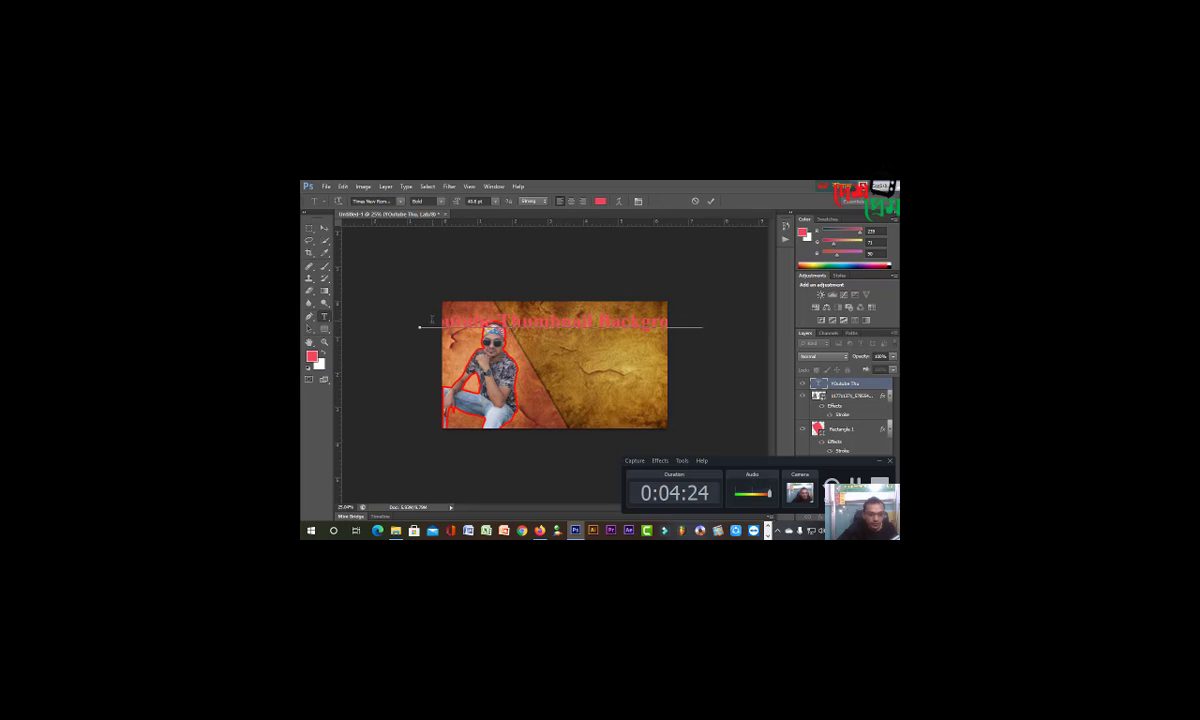
Step: Set the font size of the whole "Youtube Thumbnail Background" title to 25 pt
key("ctrl+a")
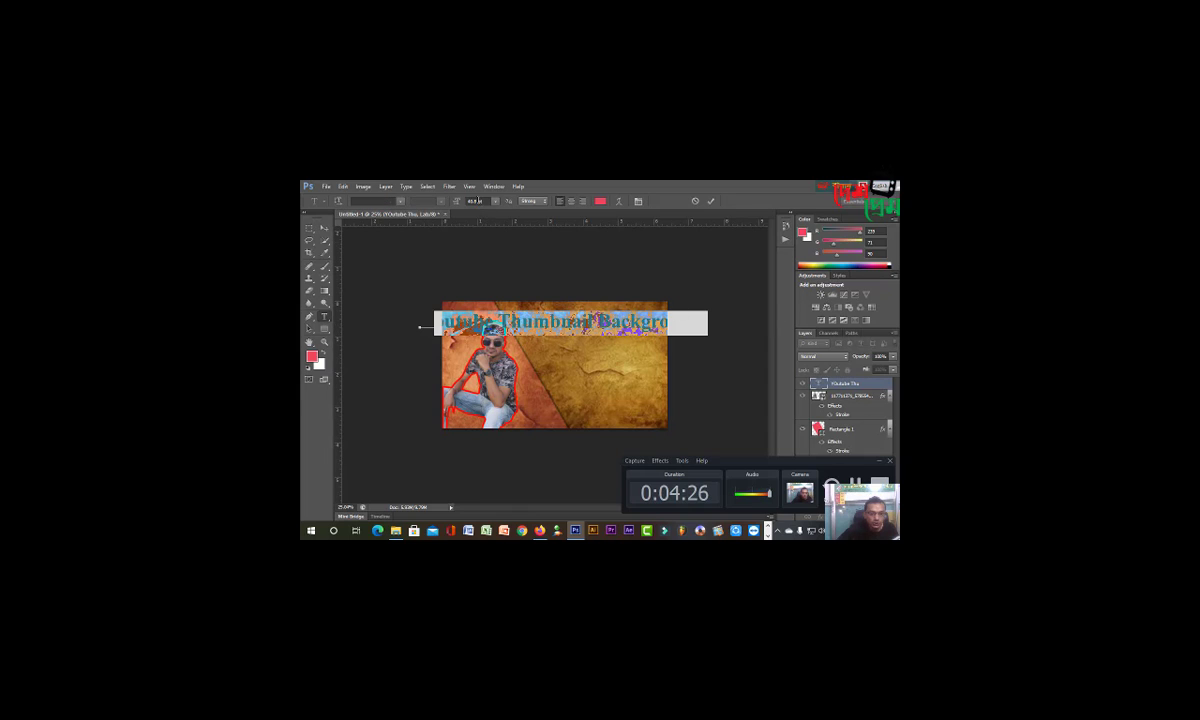
left_click(480, 201)
type("30")
key("Return")
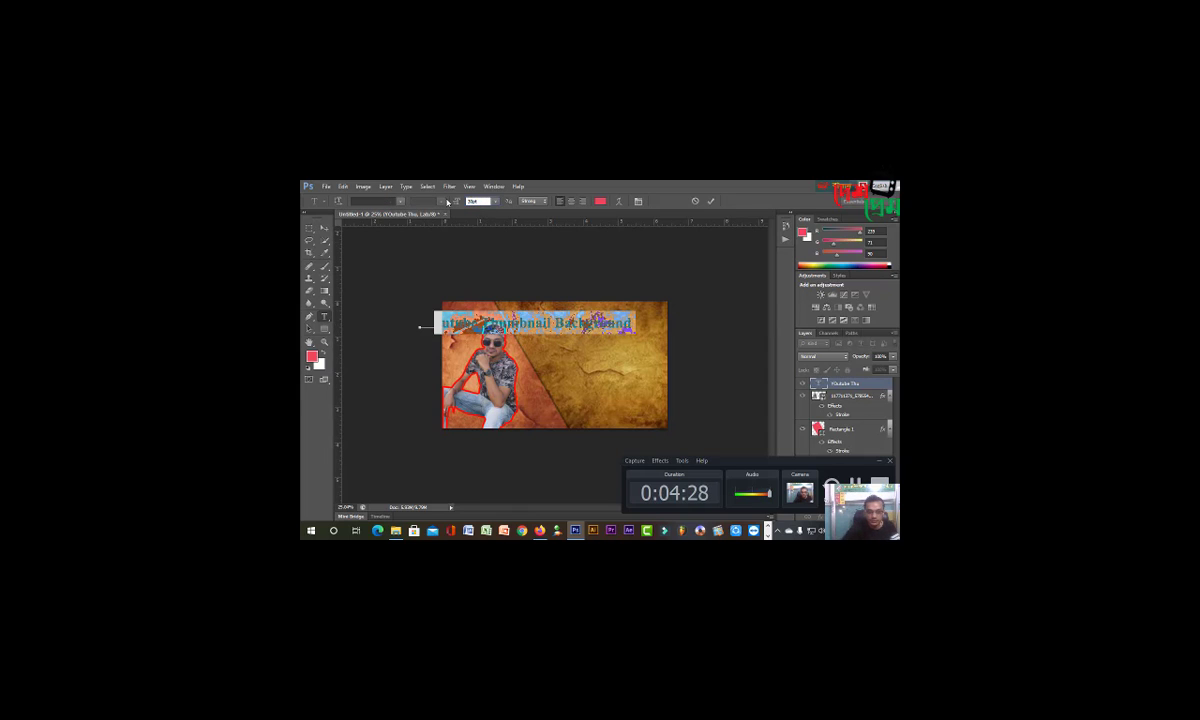
type("25")
key("Return")
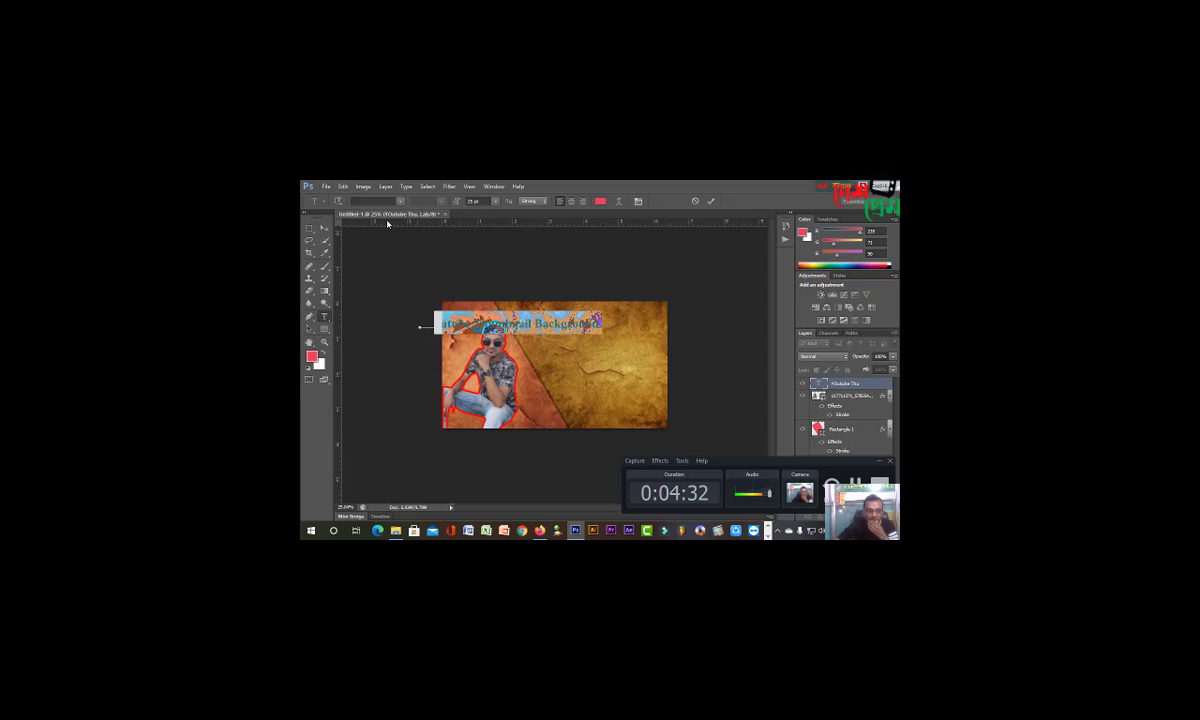
Step: Move the "Youtube Thumbnail Background" title right to start beside the man's head, and recolor all its text white
left_click(309, 228)
left_click_drag(523, 330, 607, 323)
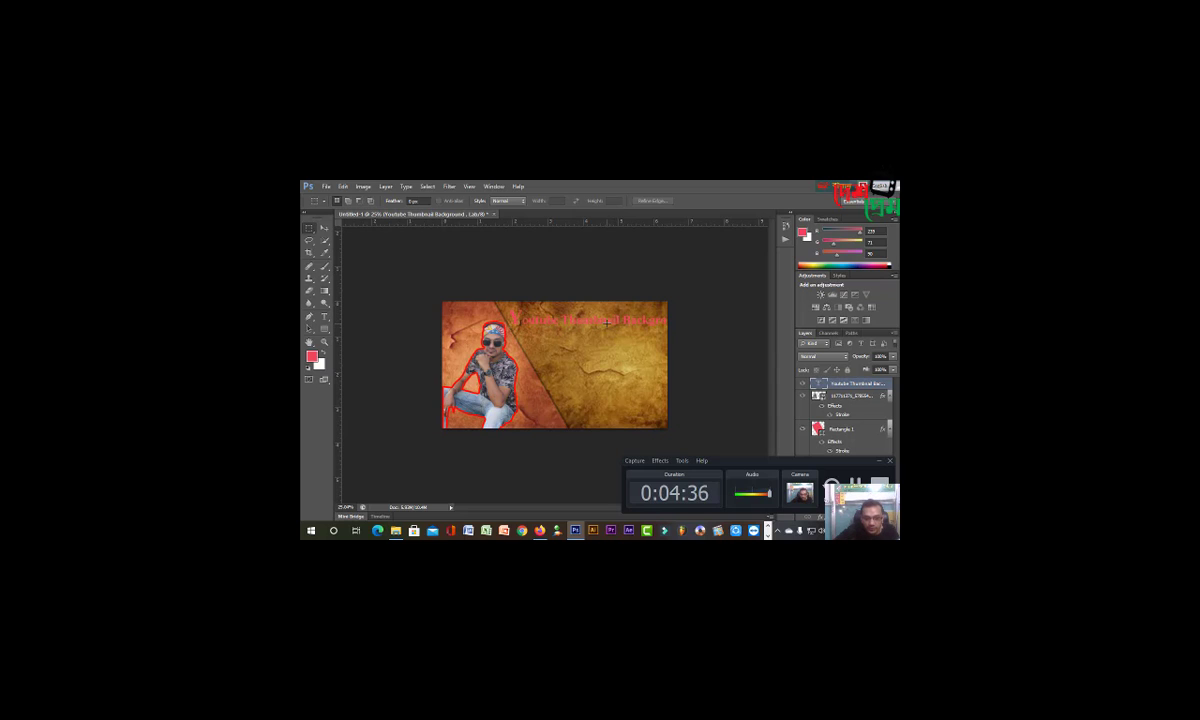
left_click(324, 316)
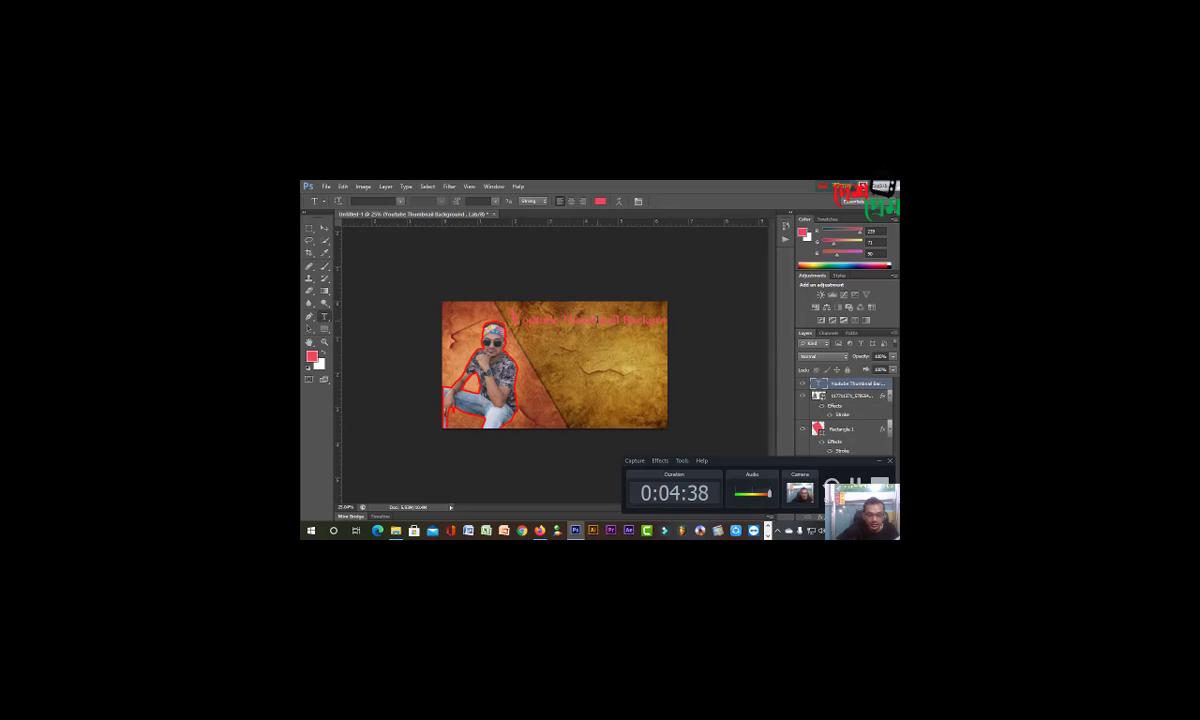
left_click(533, 318)
left_click_drag(510, 318, 689, 316)
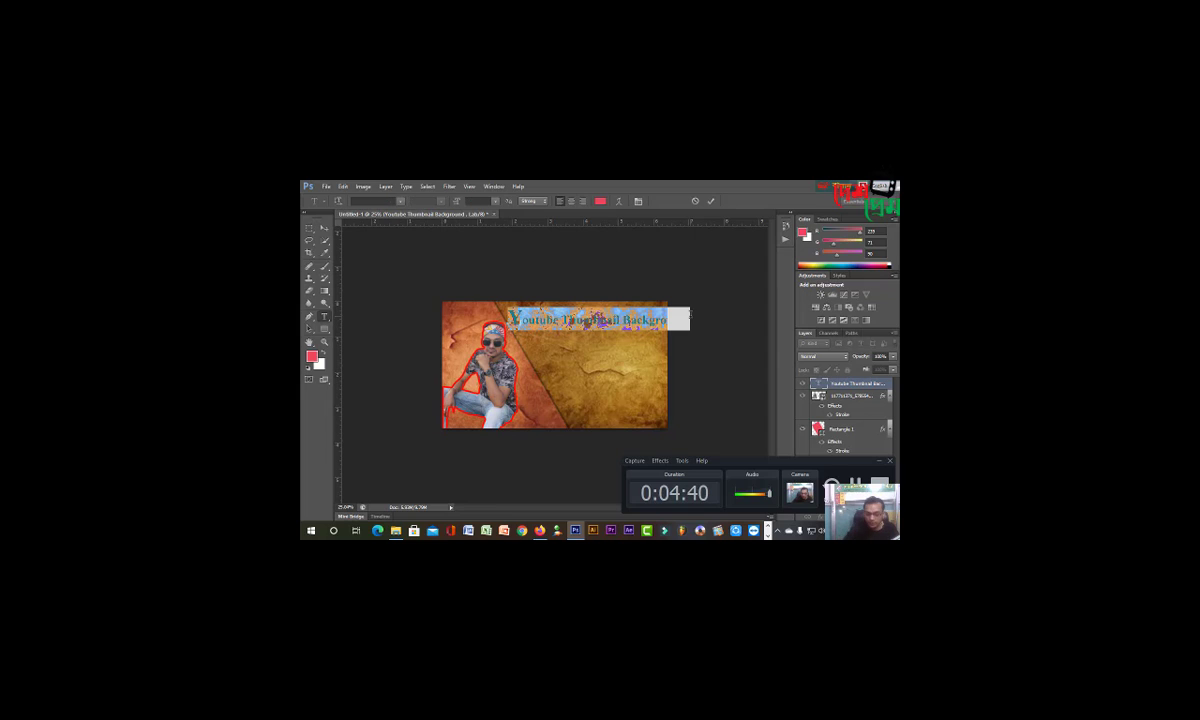
key("ctrl+BackSpace")
left_click(689, 315)
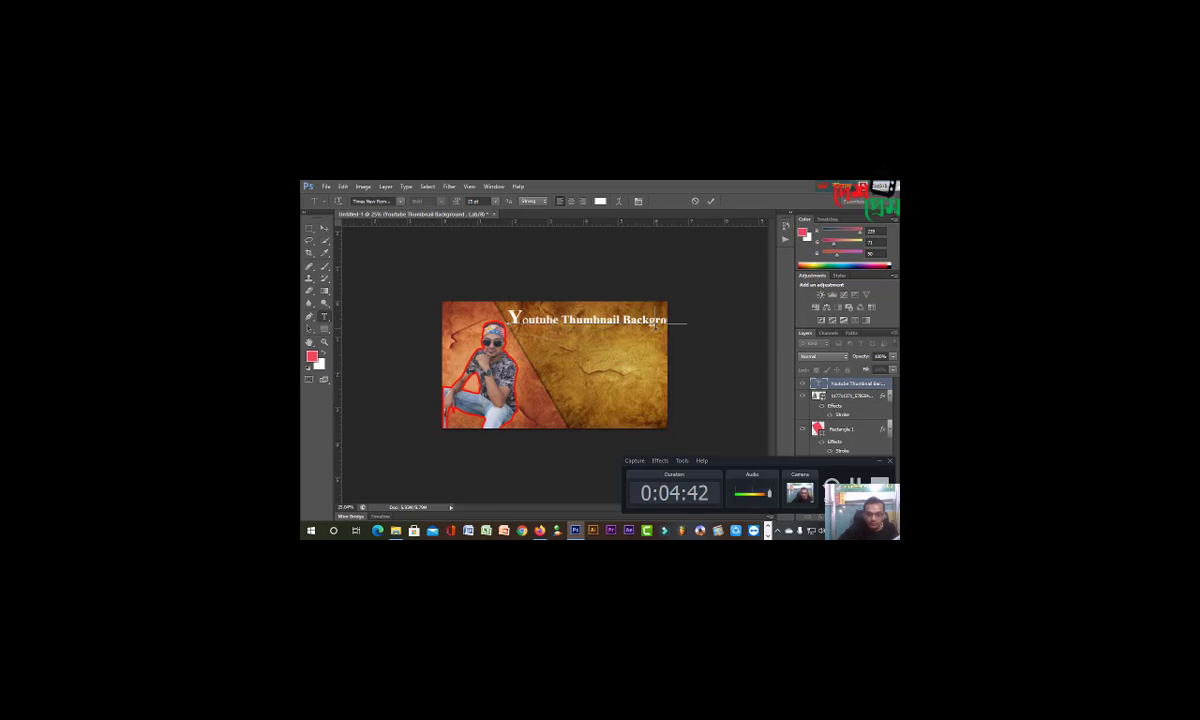
Step: Narrow the title to fit inside the canvas's right edge and add a centered second line reading "Tutorial"
left_click_drag(689, 329, 628, 323)
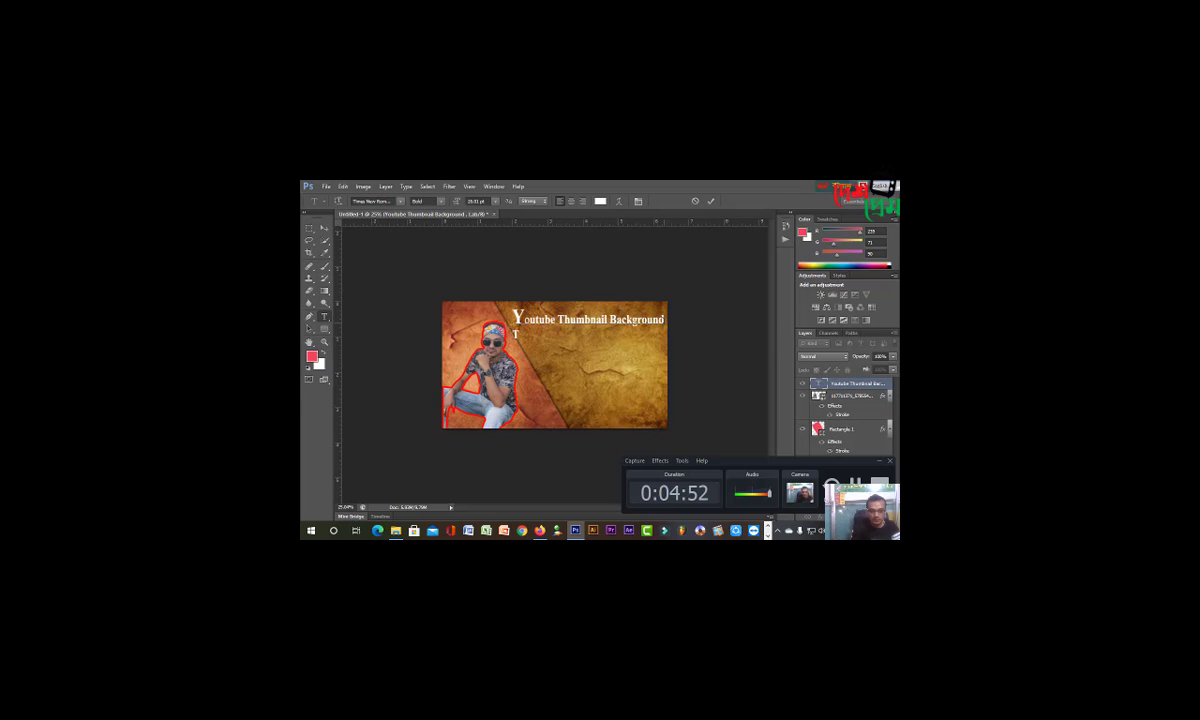
type("ia")
key("Tab")
key("Tab")
key("Tab")
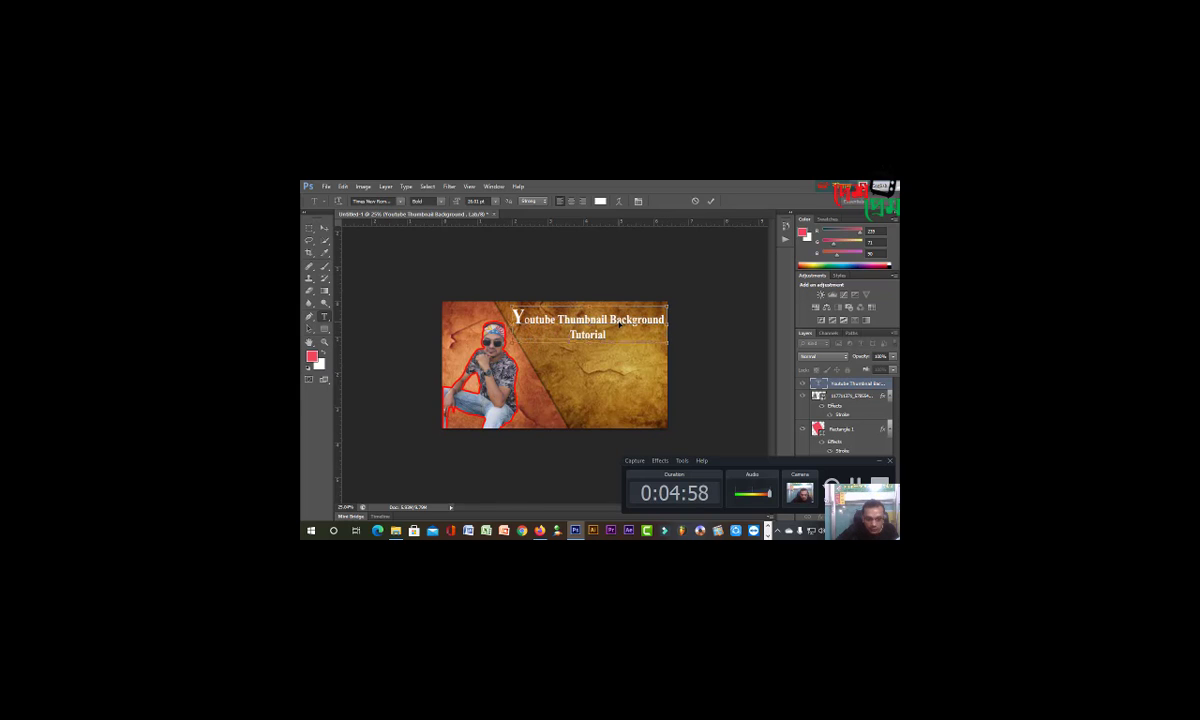
Step: Switch to Firefox, briefly play the YouTube video on making thumbnails in Photoshop, look over its page, and return to Photoshop
key("alt+Tab")
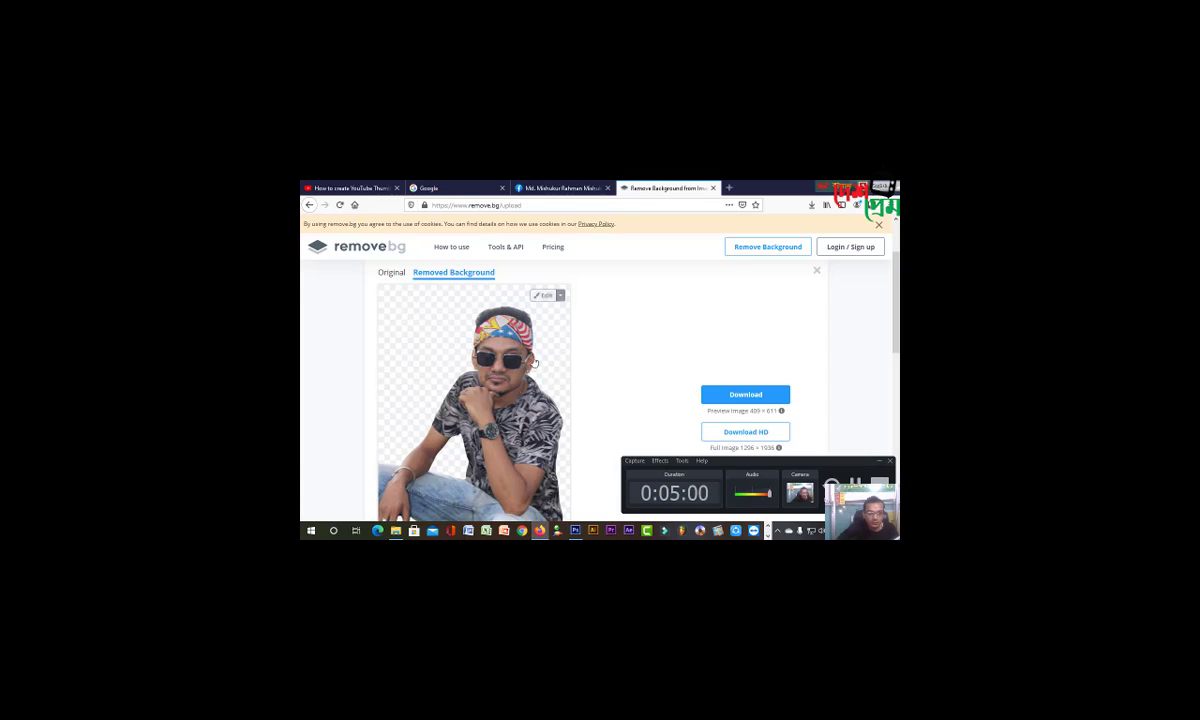
left_click(401, 185)
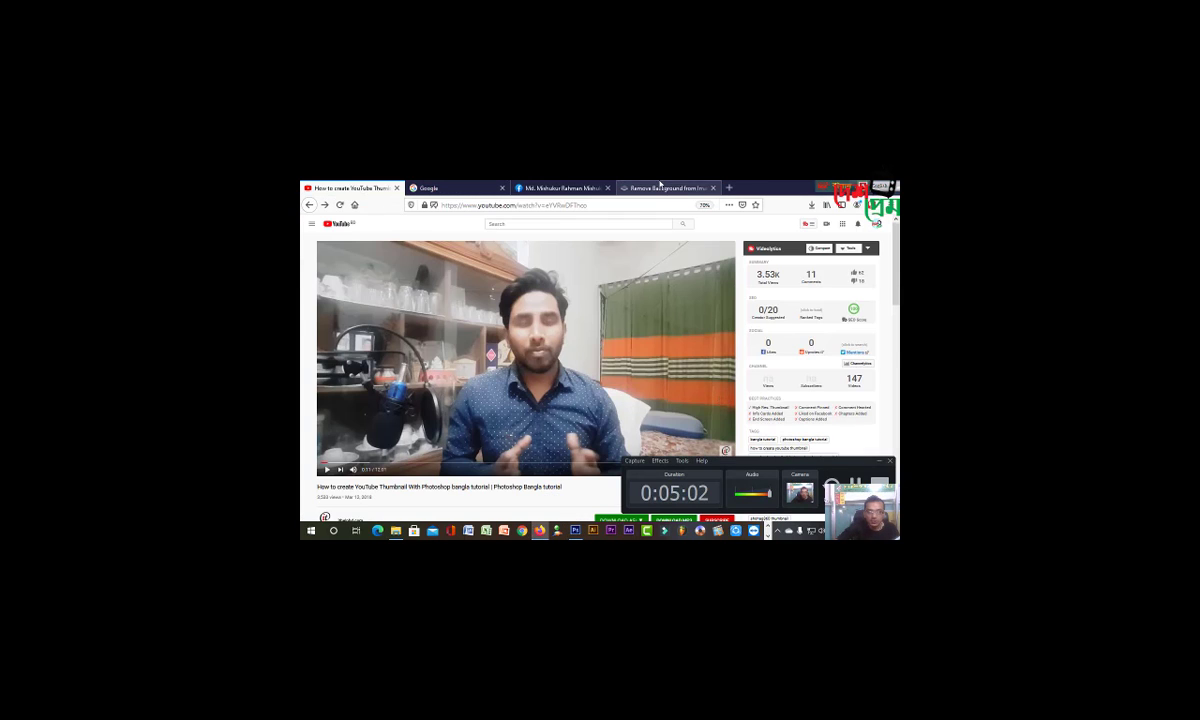
left_click(660, 188)
key("alt+Tab")
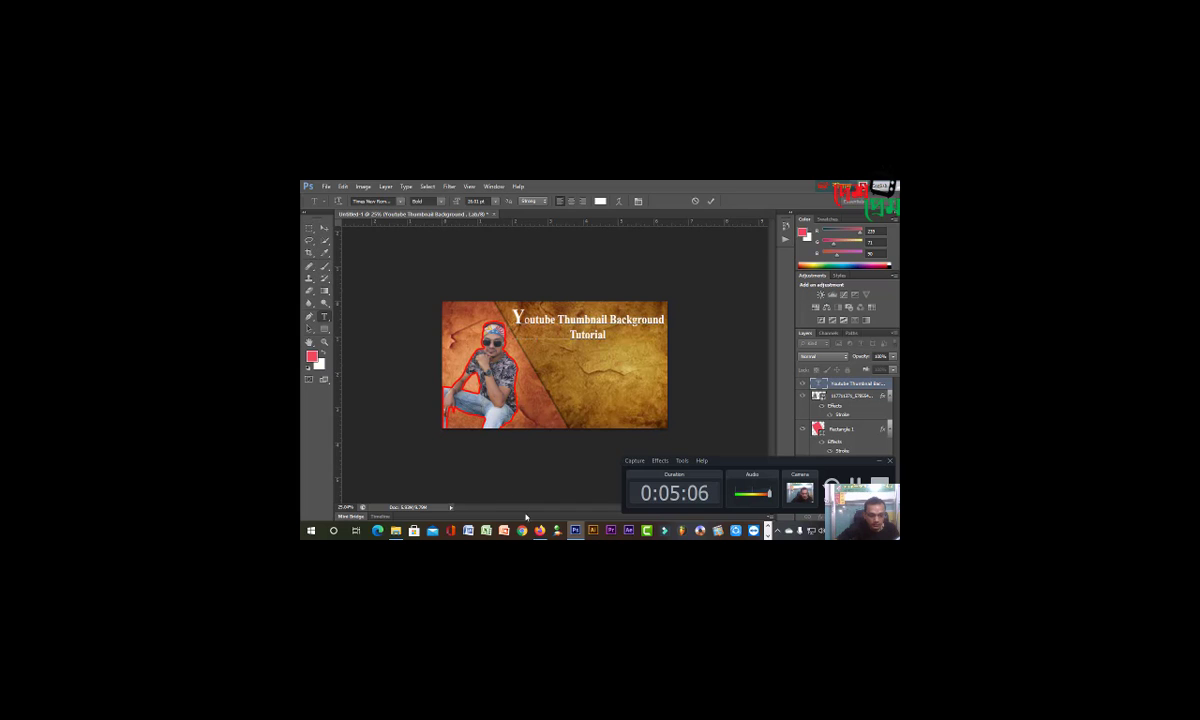
key("alt+Tab")
left_click(385, 189)
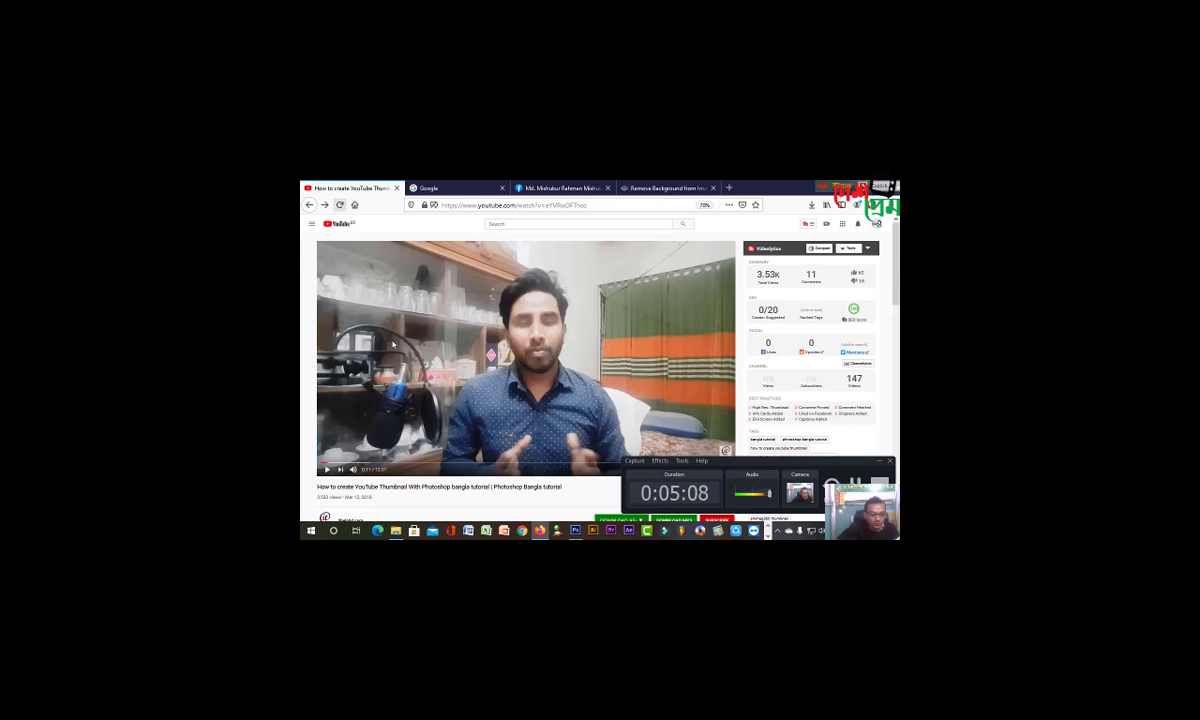
left_click(321, 463)
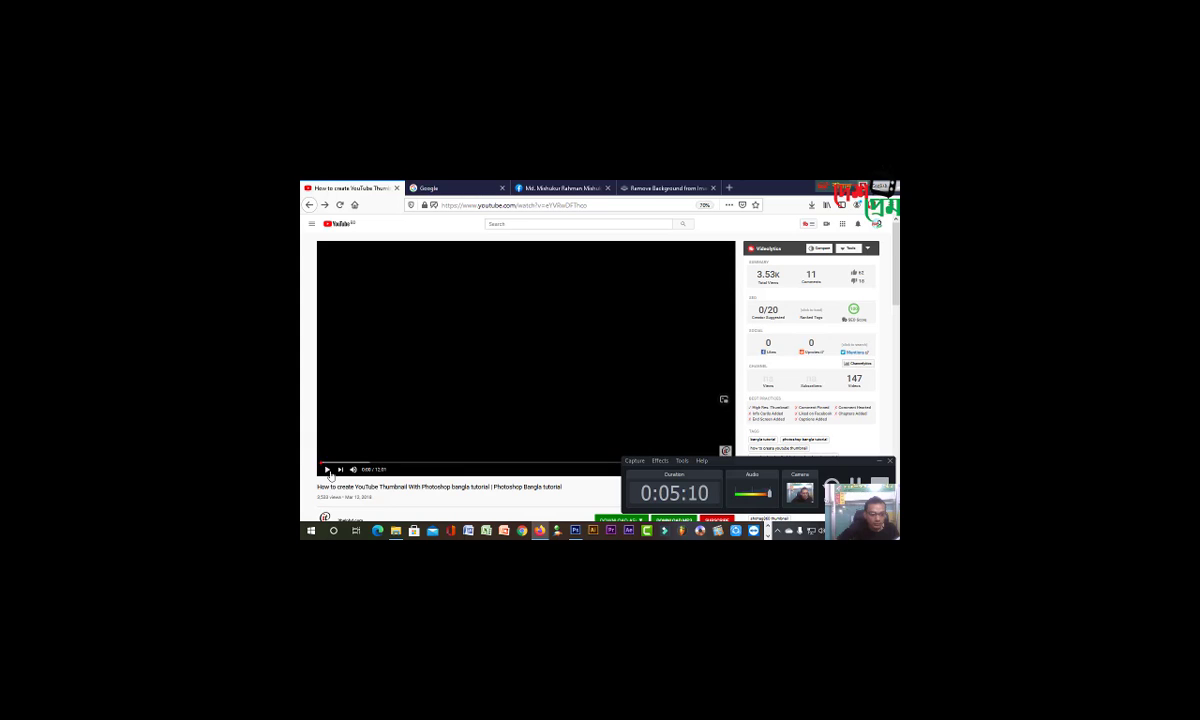
left_click(328, 470)
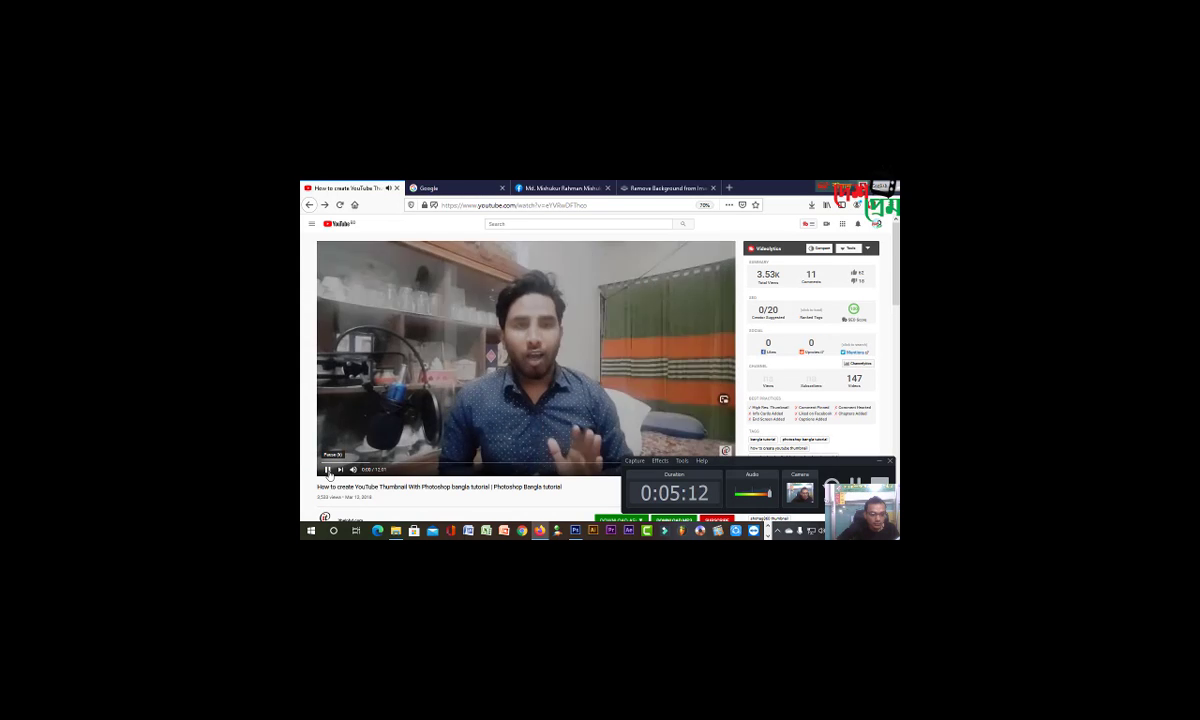
scroll(376, 405, "down", 3)
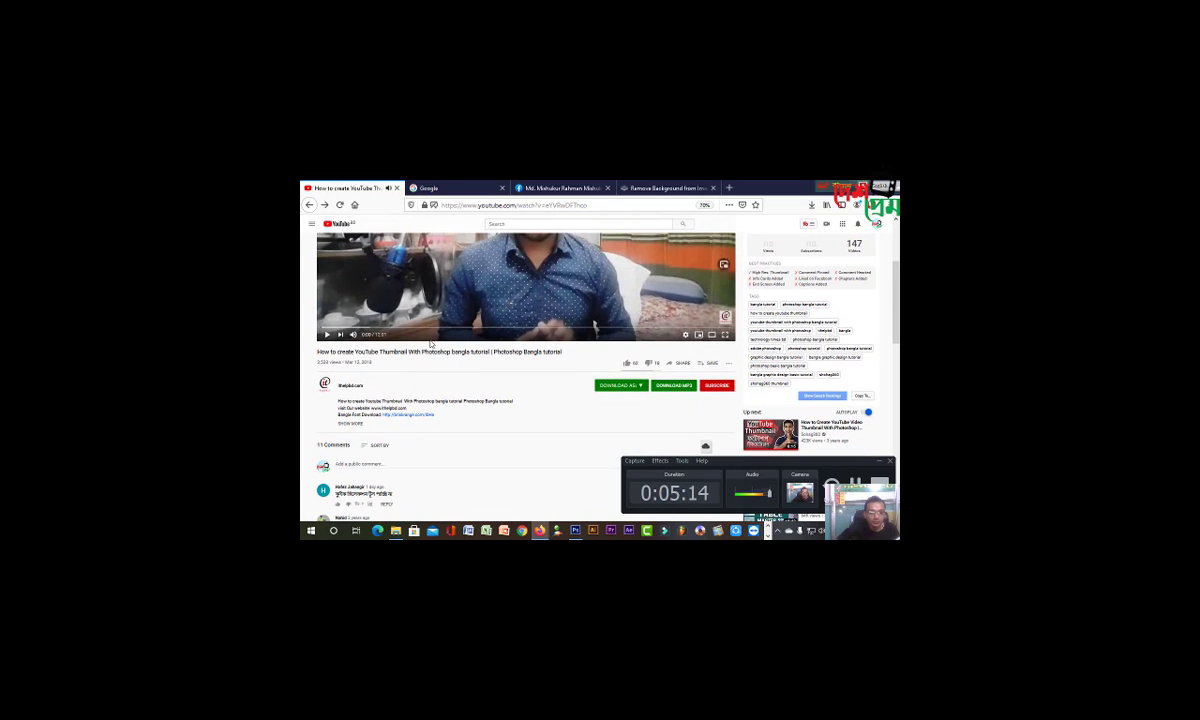
left_click(672, 186)
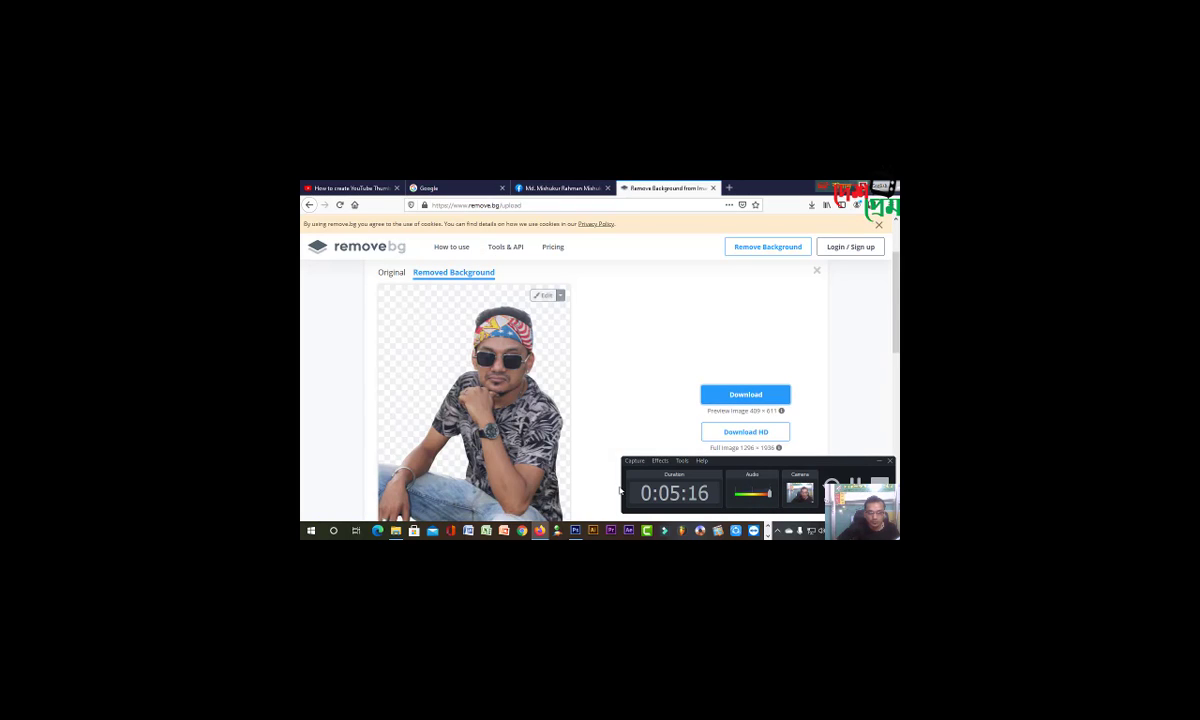
left_click(576, 530)
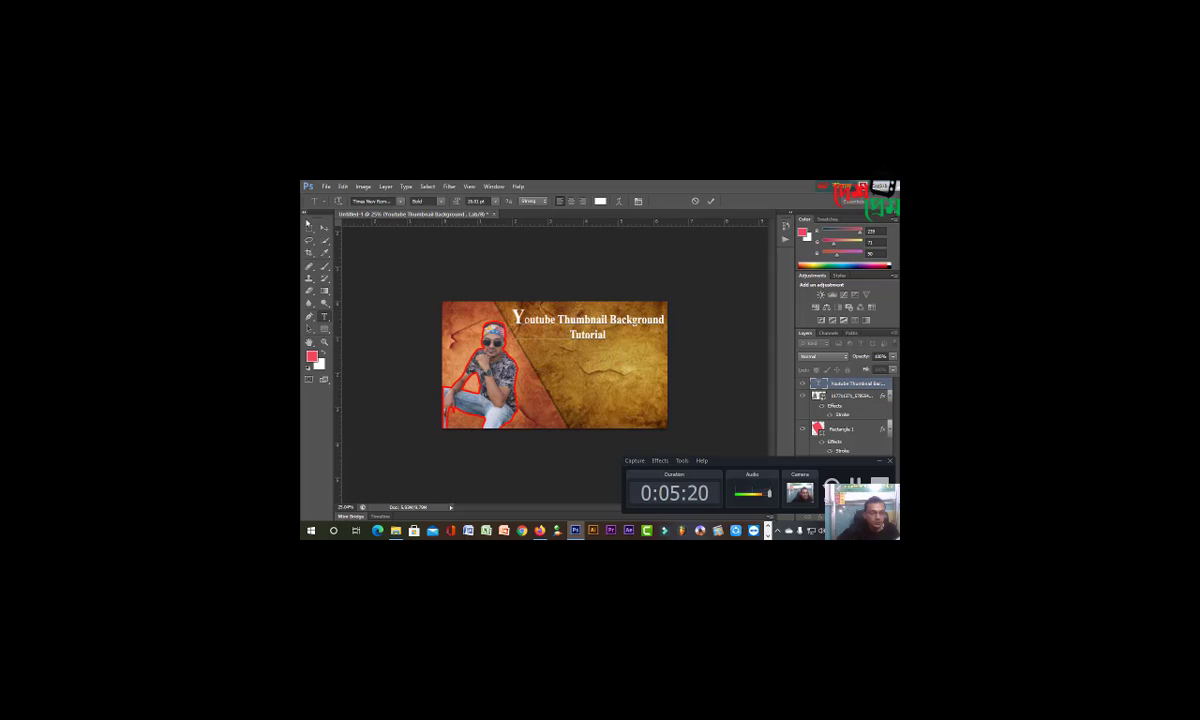
Step: Commit the title and add a large bold white Times New Roman text layer below it reading "HOW TO CREATE"
left_click(309, 228)
left_click(324, 316)
left_click(578, 390)
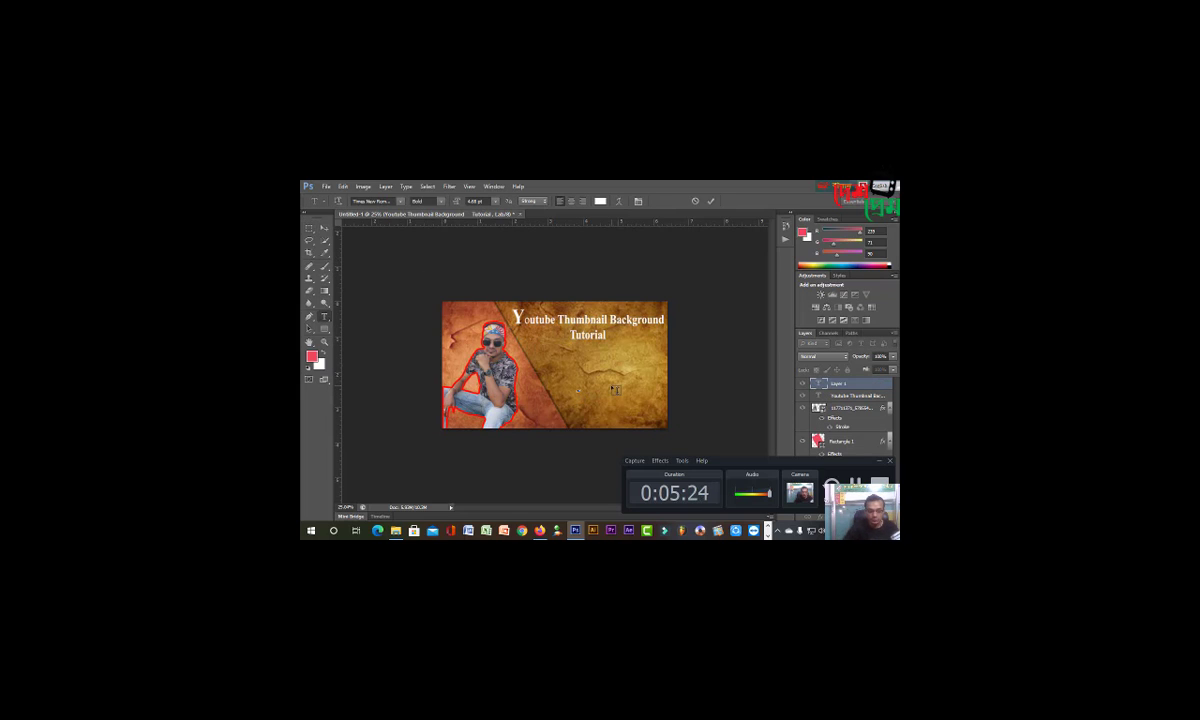
key("Escape")
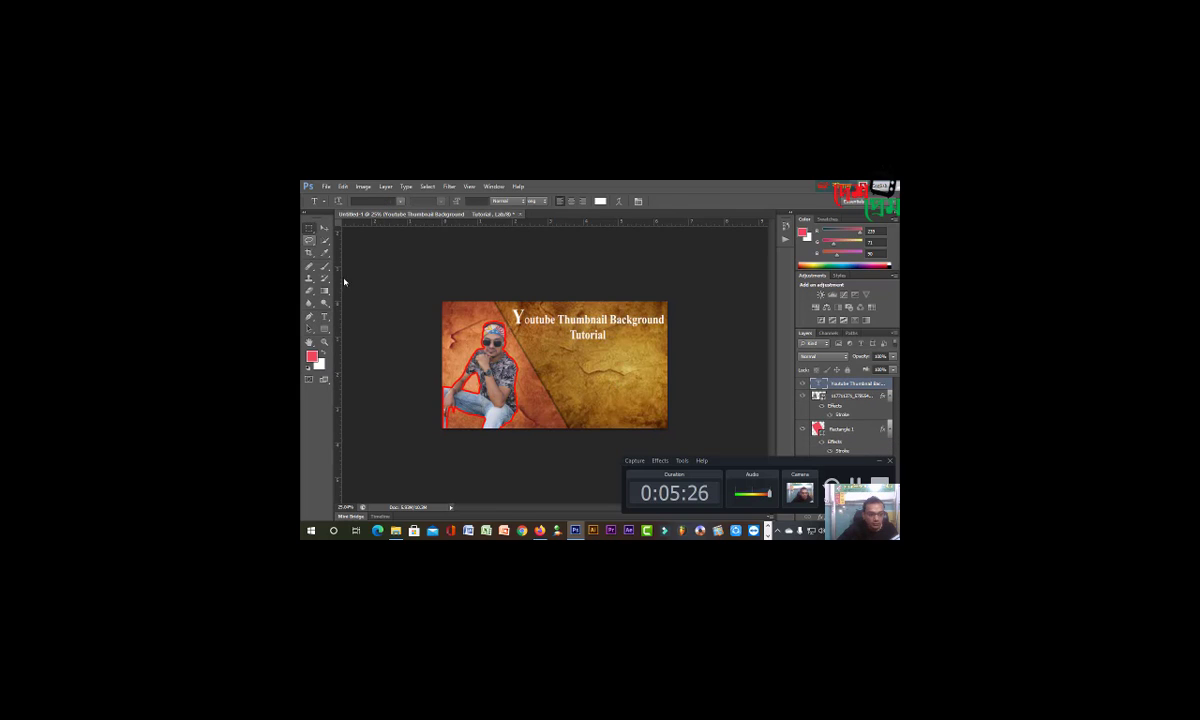
left_click(582, 380)
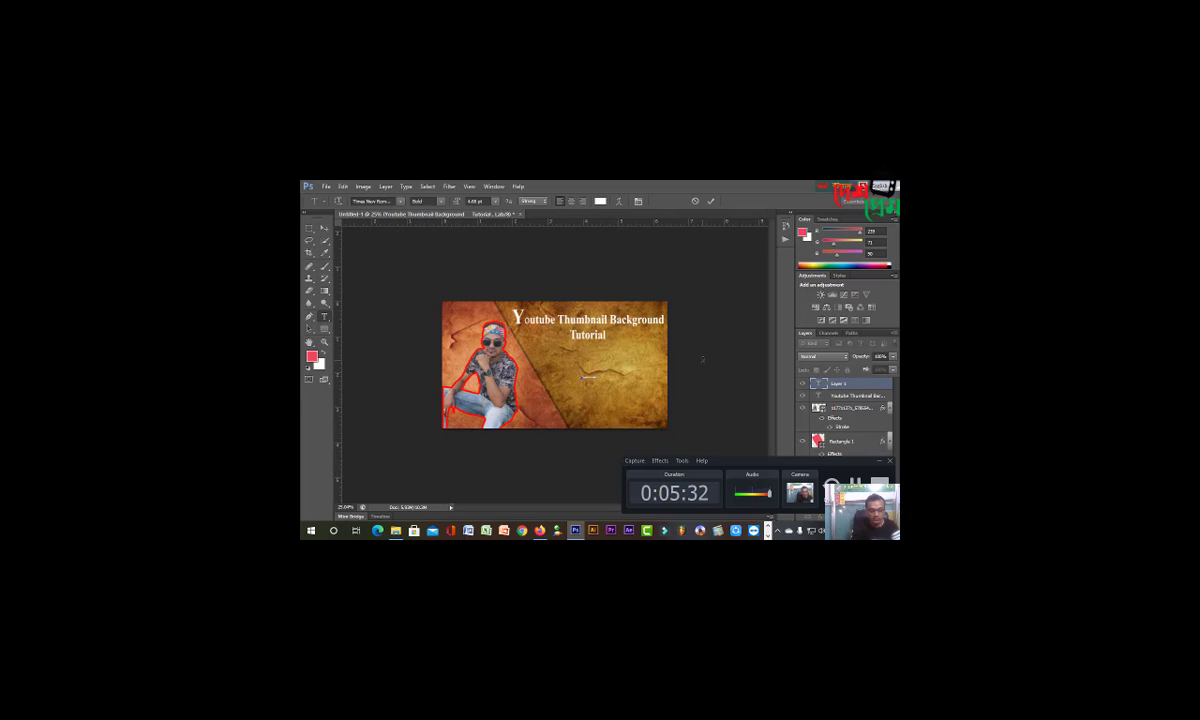
type("...")
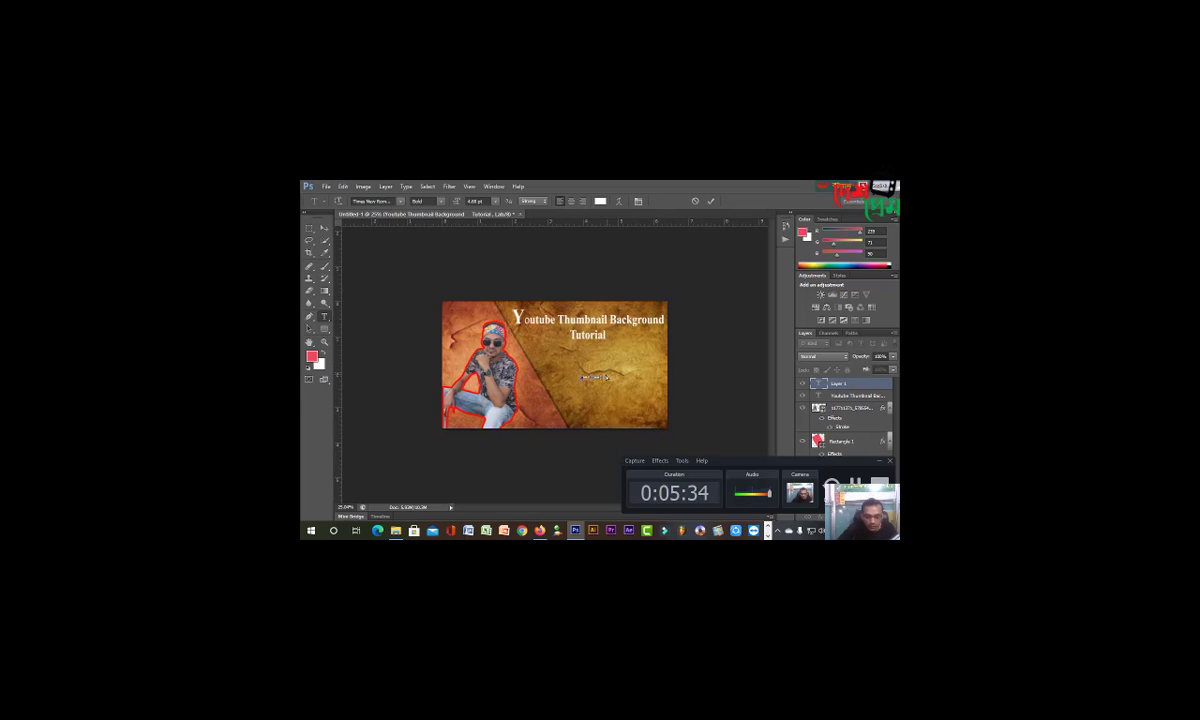
left_click_drag(604, 380, 629, 370)
key("super+space")
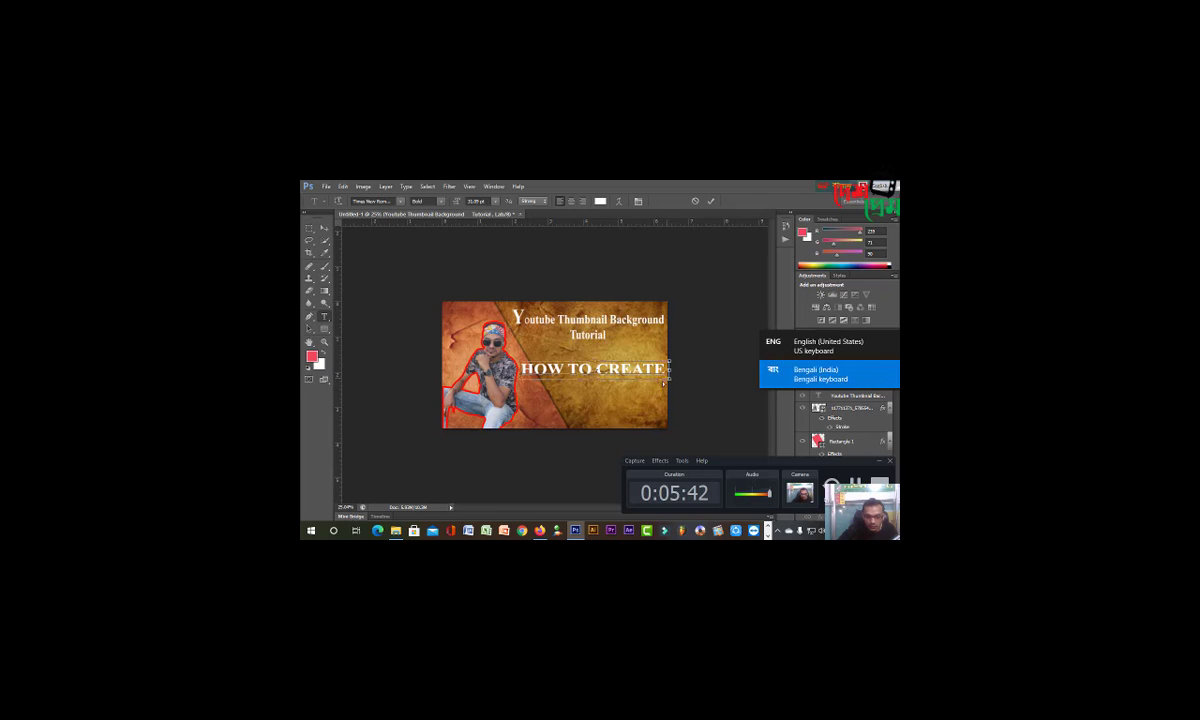
Step: Scale the "HOW TO CREATE" text down to about 79% and place it below "Tutorial" within the canvas's right half
left_click(309, 228)
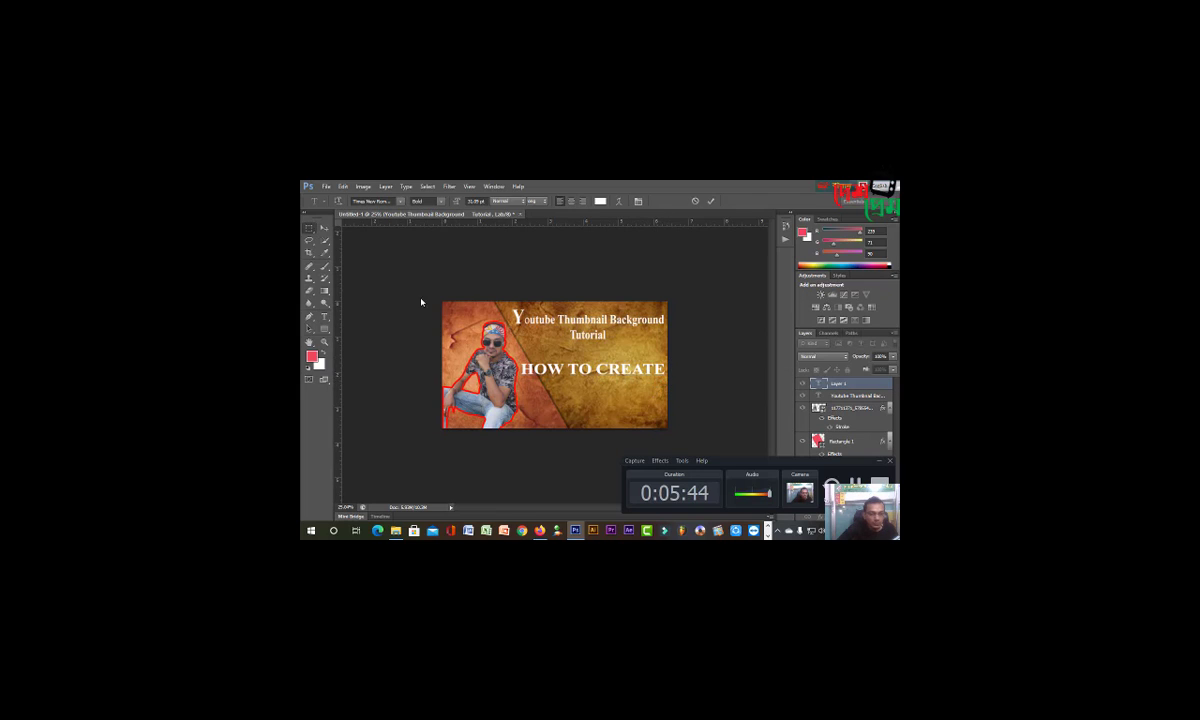
left_click_drag(576, 367, 624, 369)
key("ctrl+t")
scroll(624, 369, "up", 1)
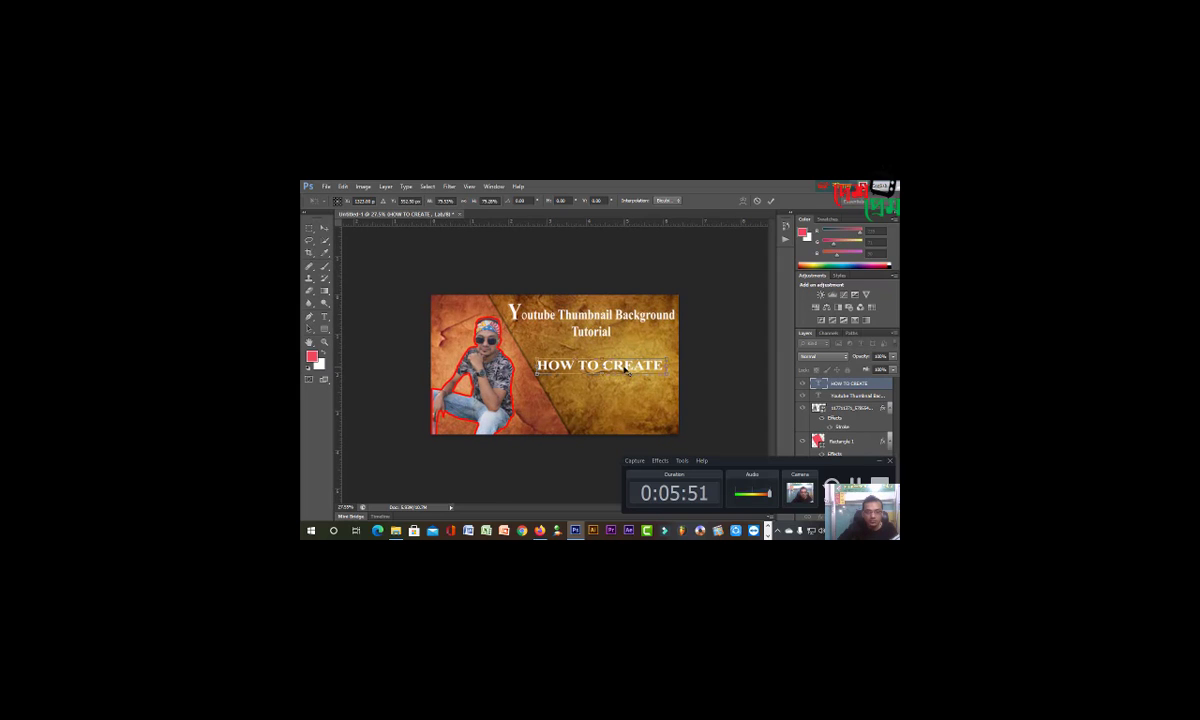
left_click(309, 229)
left_click(555, 318)
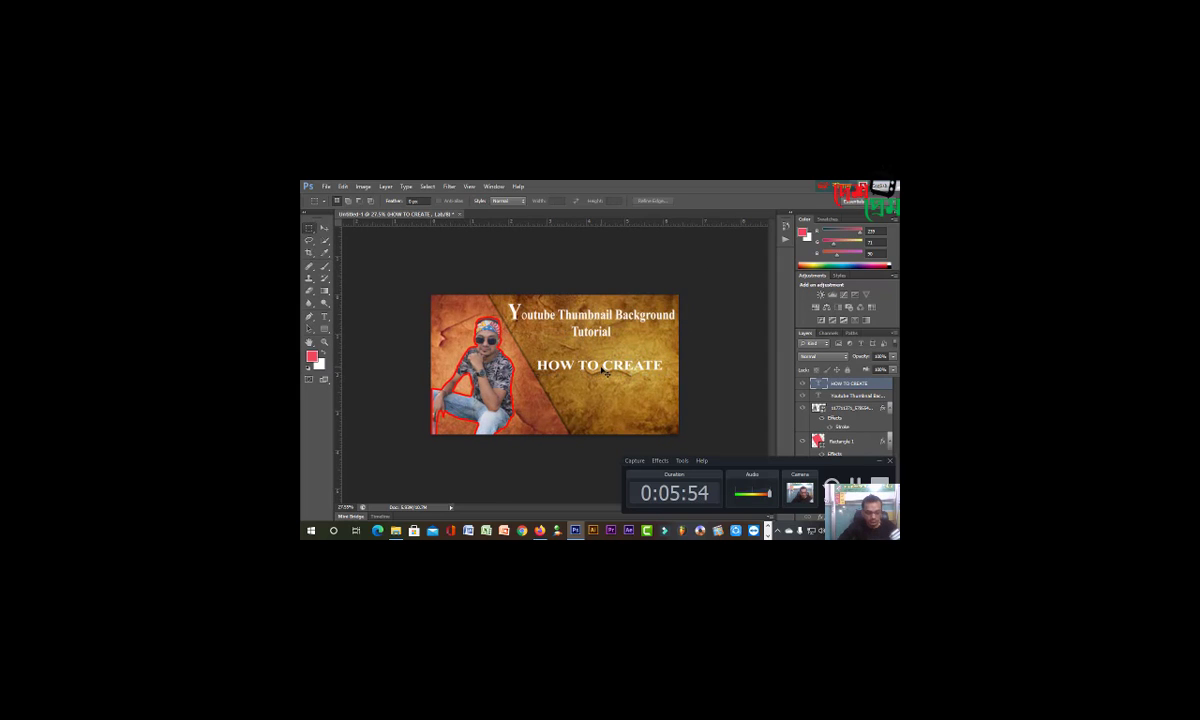
Step: Enlarge the "HOW TO CREATE" text to about 111%, shift it slightly lower near the canvas's right edge, and apply the transformation
key("ctrl+t")
left_click_drag(668, 371, 678, 374)
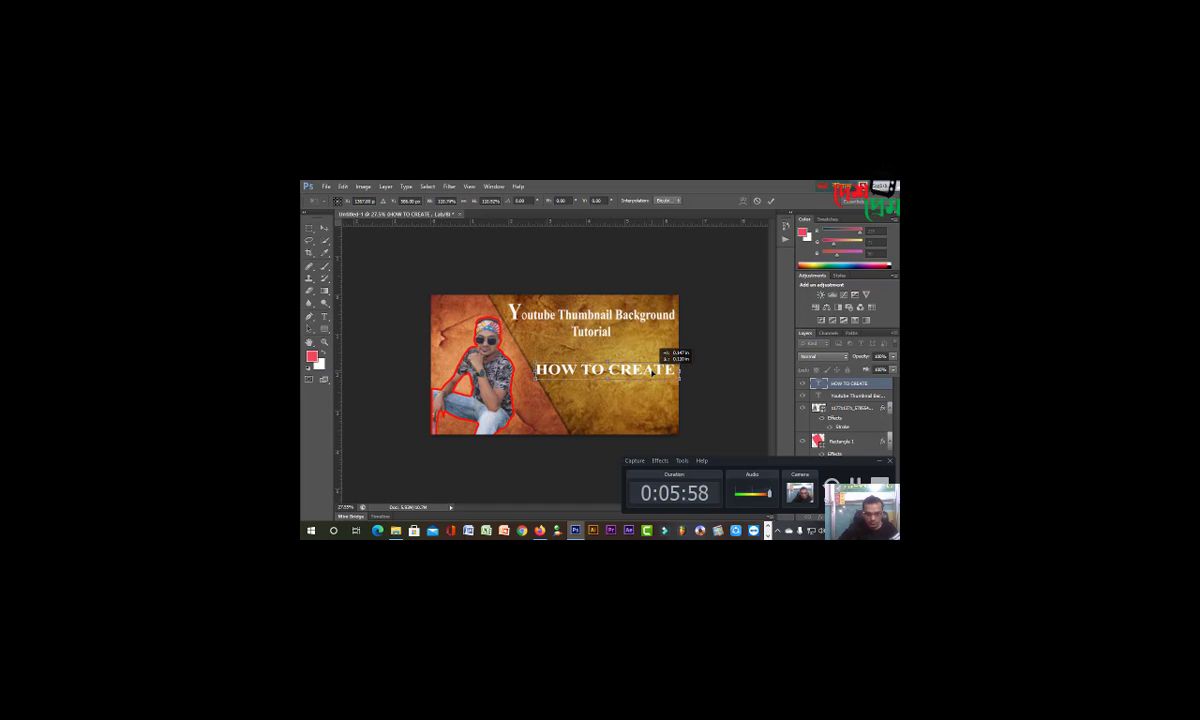
left_click(310, 230)
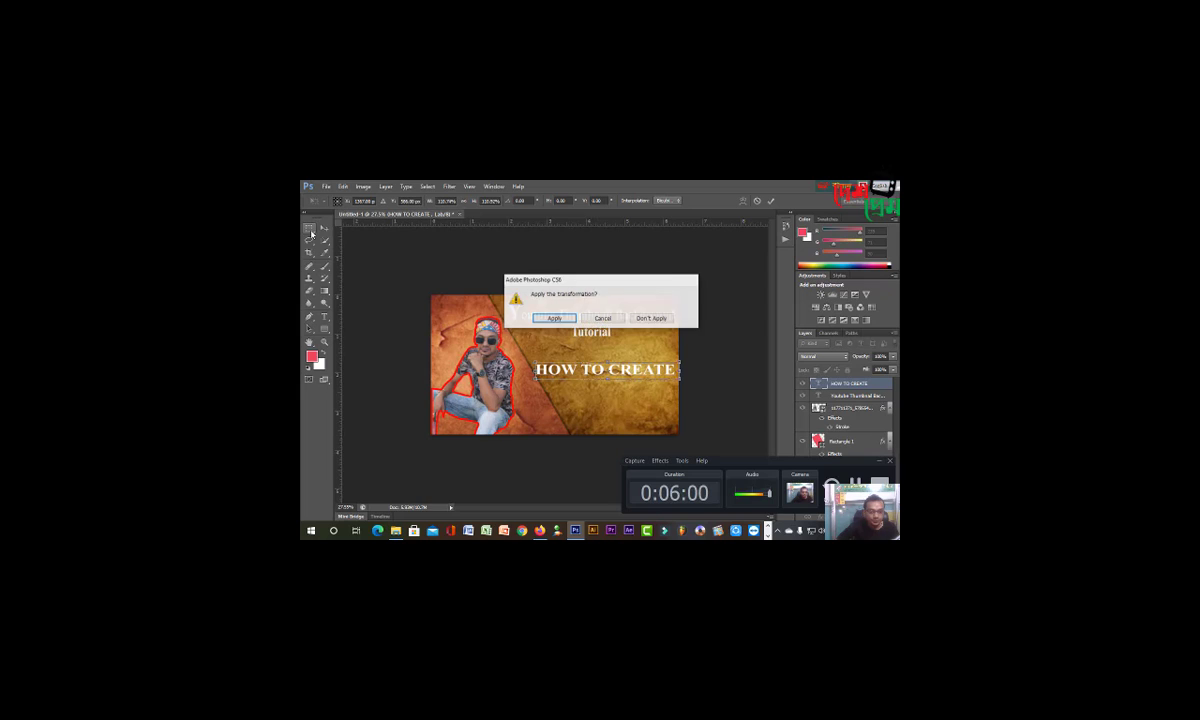
left_click(554, 318)
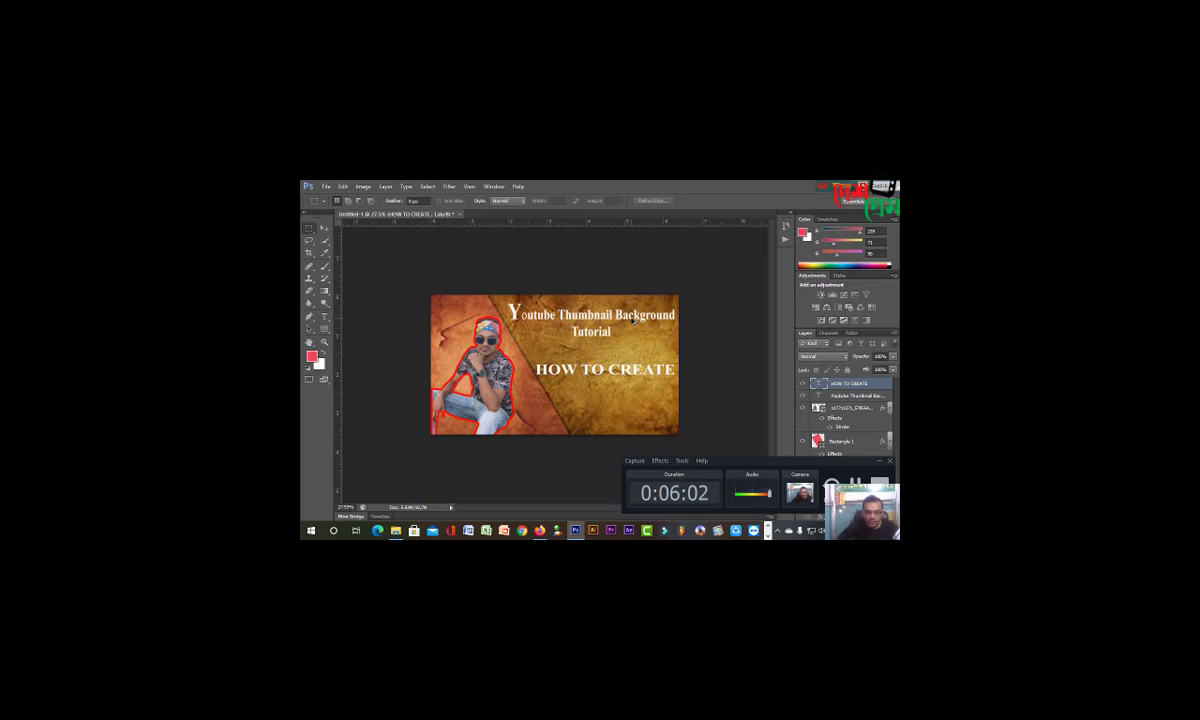
Step: Try a pinkish-red rectangle across the title's first line and undo it
key("ctrl+minus")
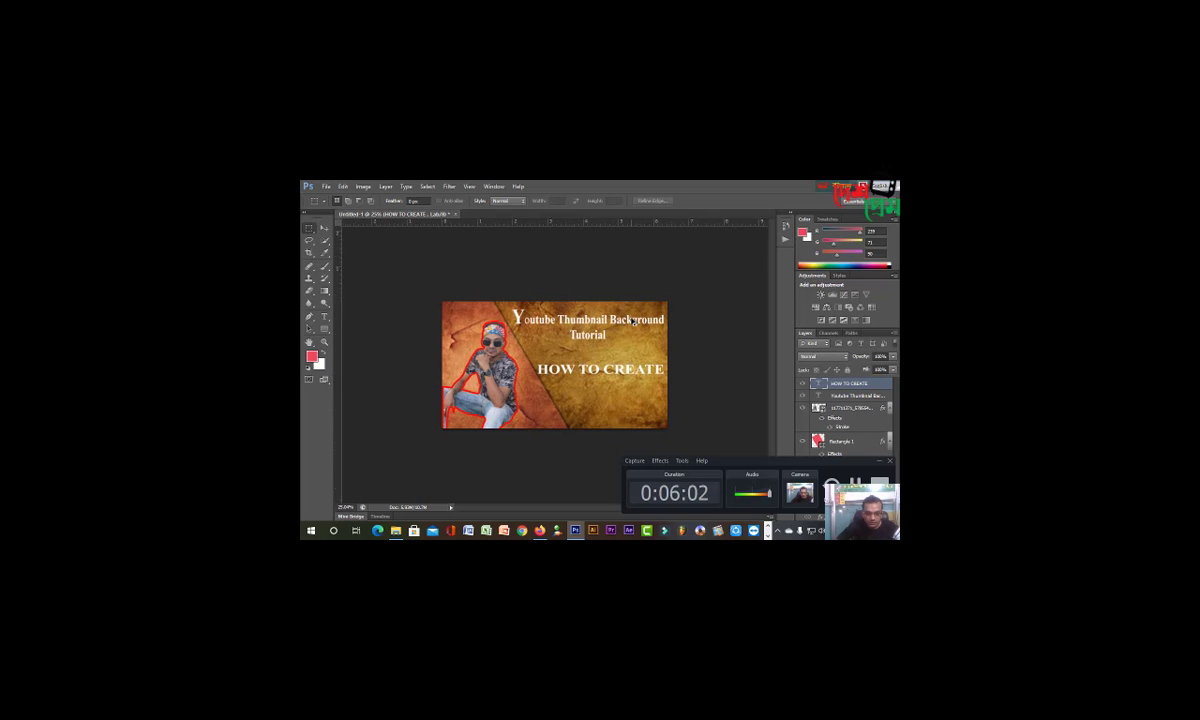
left_click(324, 329)
left_click(375, 330)
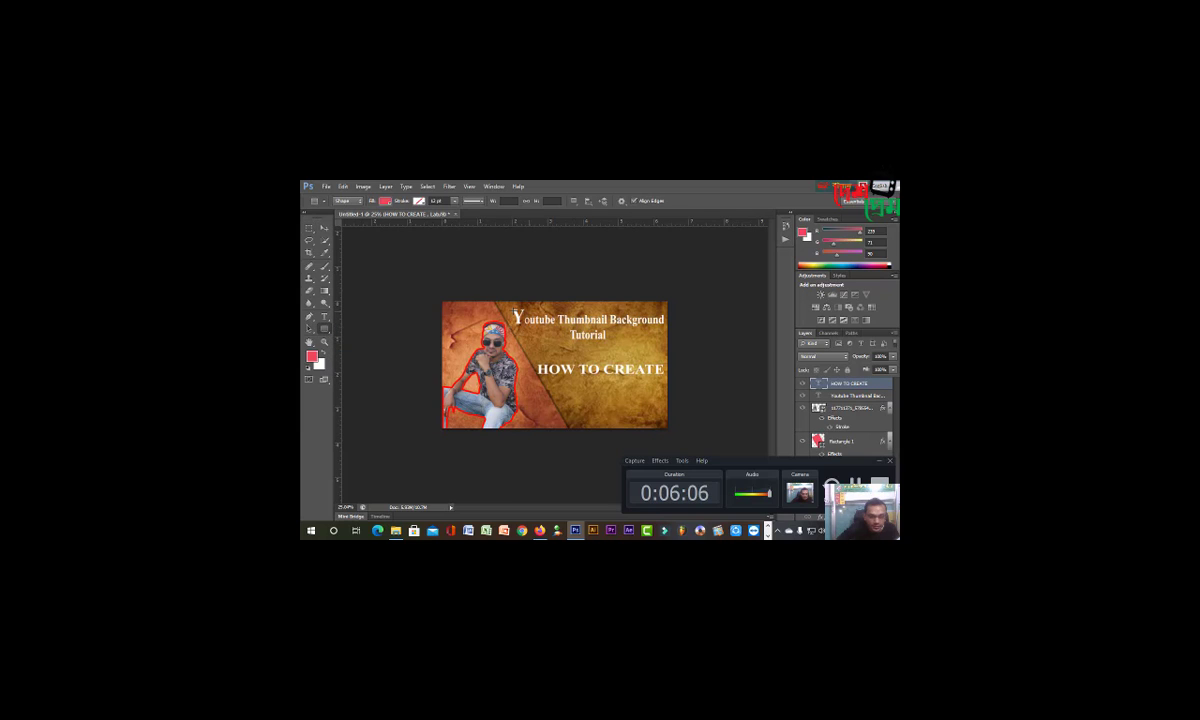
left_click_drag(505, 302, 668, 331)
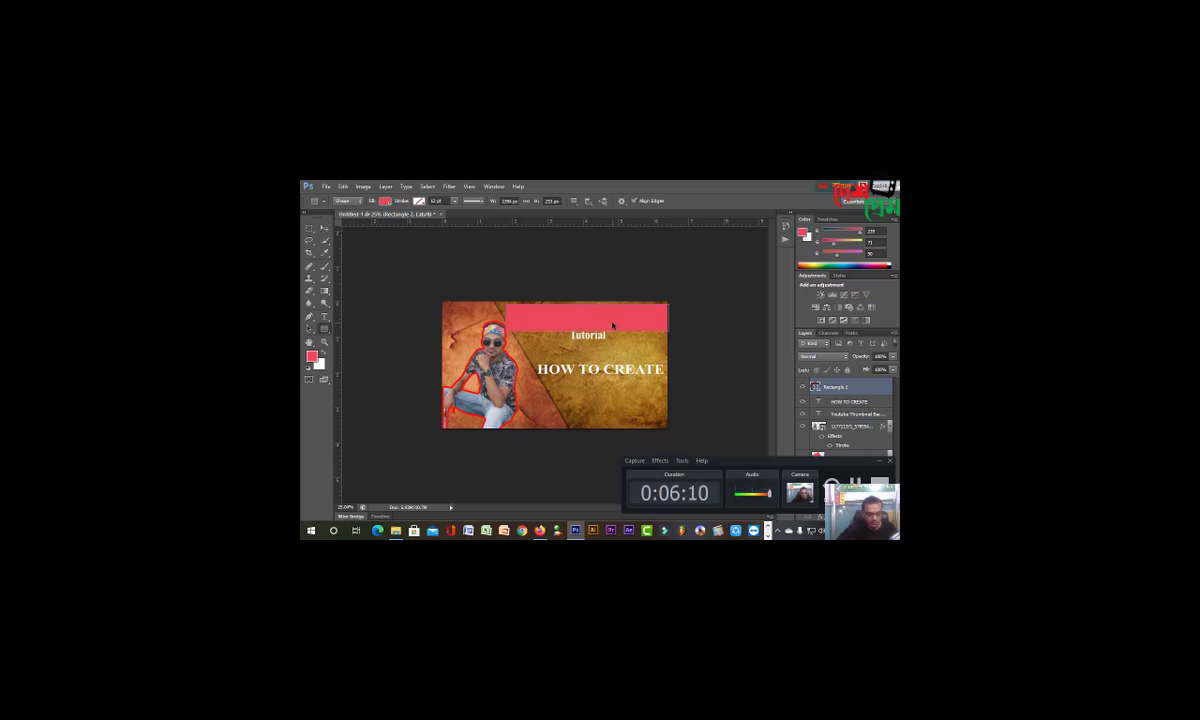
key("ctrl+z")
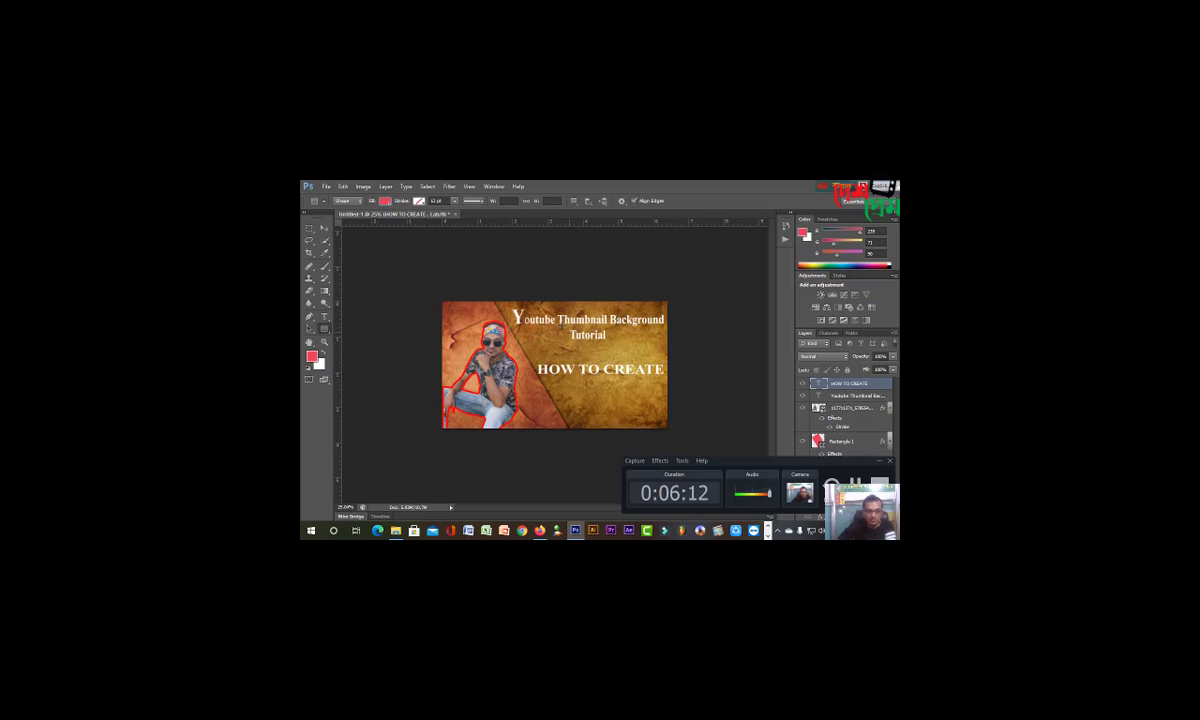
Step: Draw a pinkish-red rectangle about 1150 px wide over "HOW TO CREATE" and place the text layer above it
right_click(325, 329)
left_click(362, 328)
left_click_drag(535, 362, 669, 377)
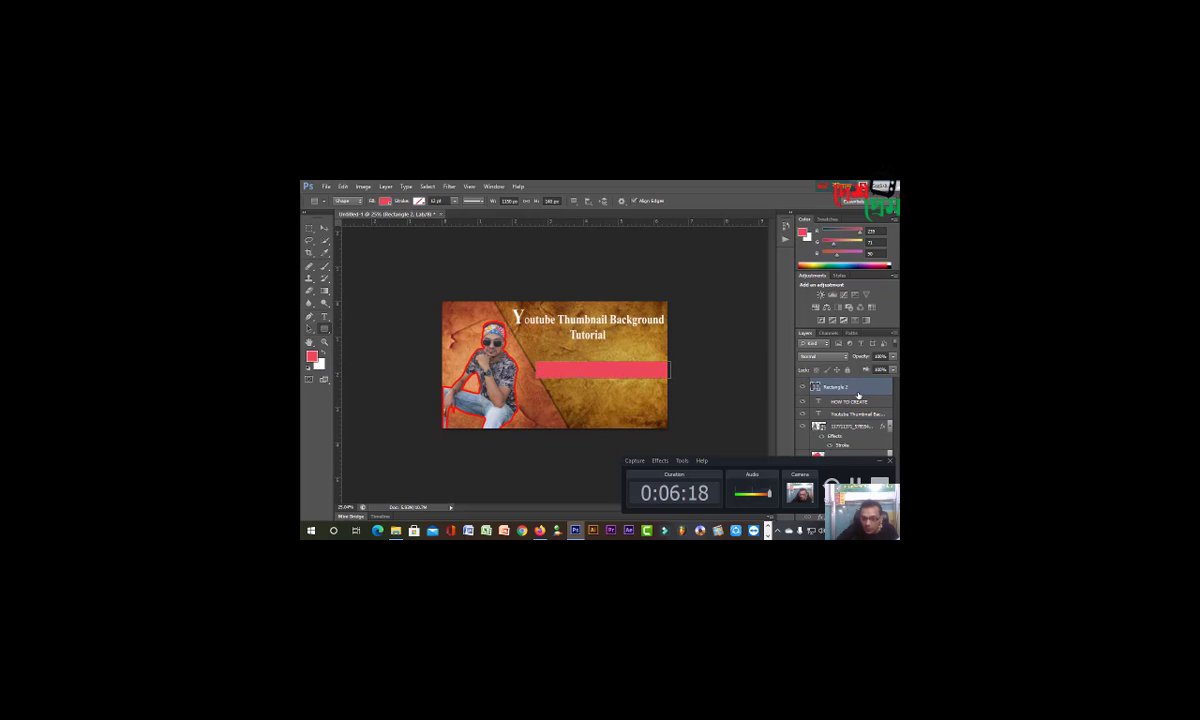
left_click_drag(850, 396, 848, 381)
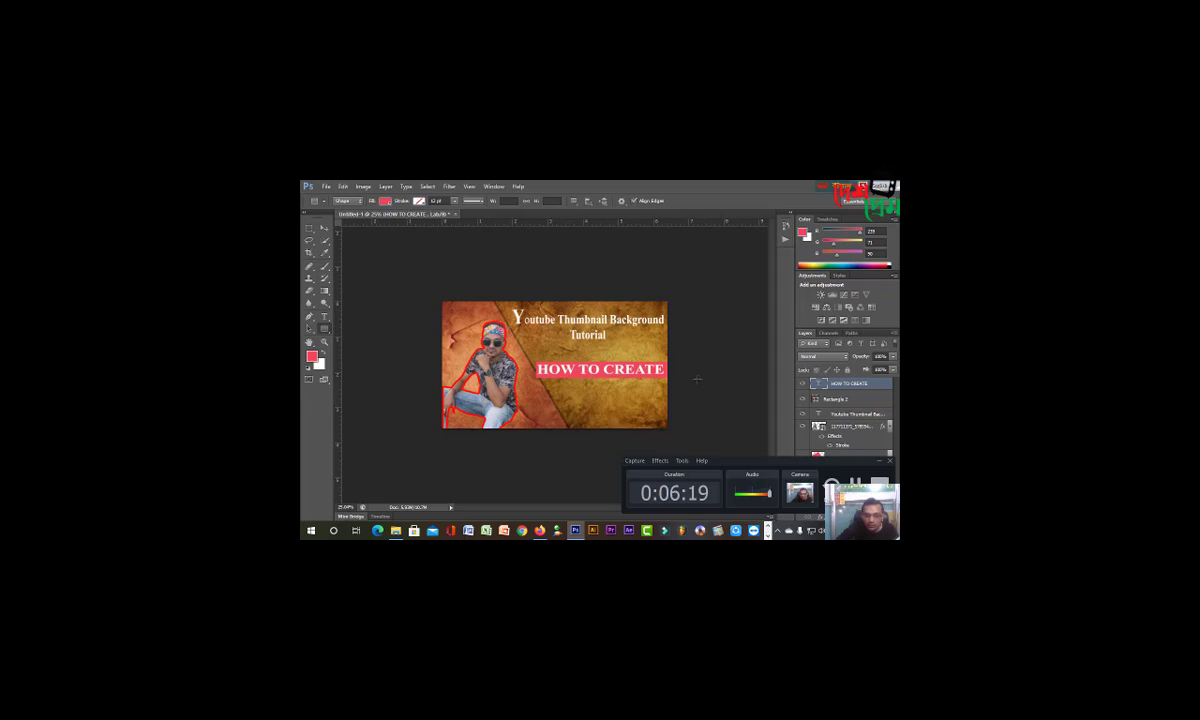
Step: Lower the opacity of the pinkish-red rectangle behind "HOW TO CREATE" to roughly half and deselect it
left_click(627, 371, "ctrl")
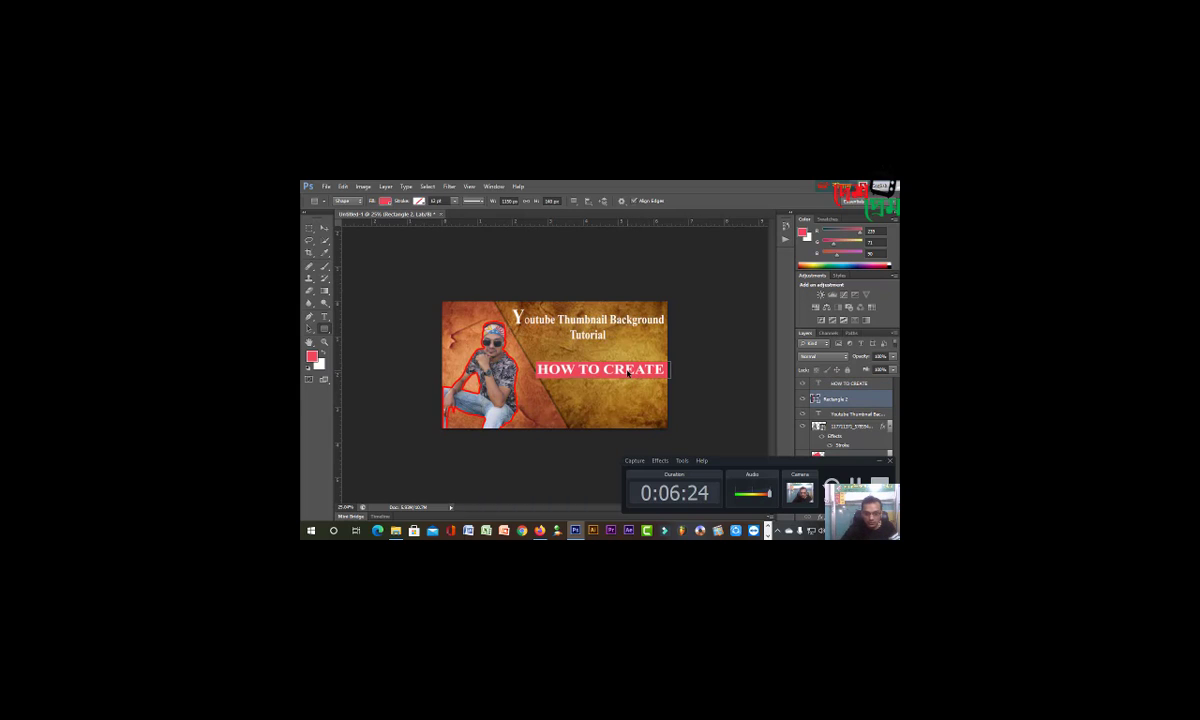
key("m")
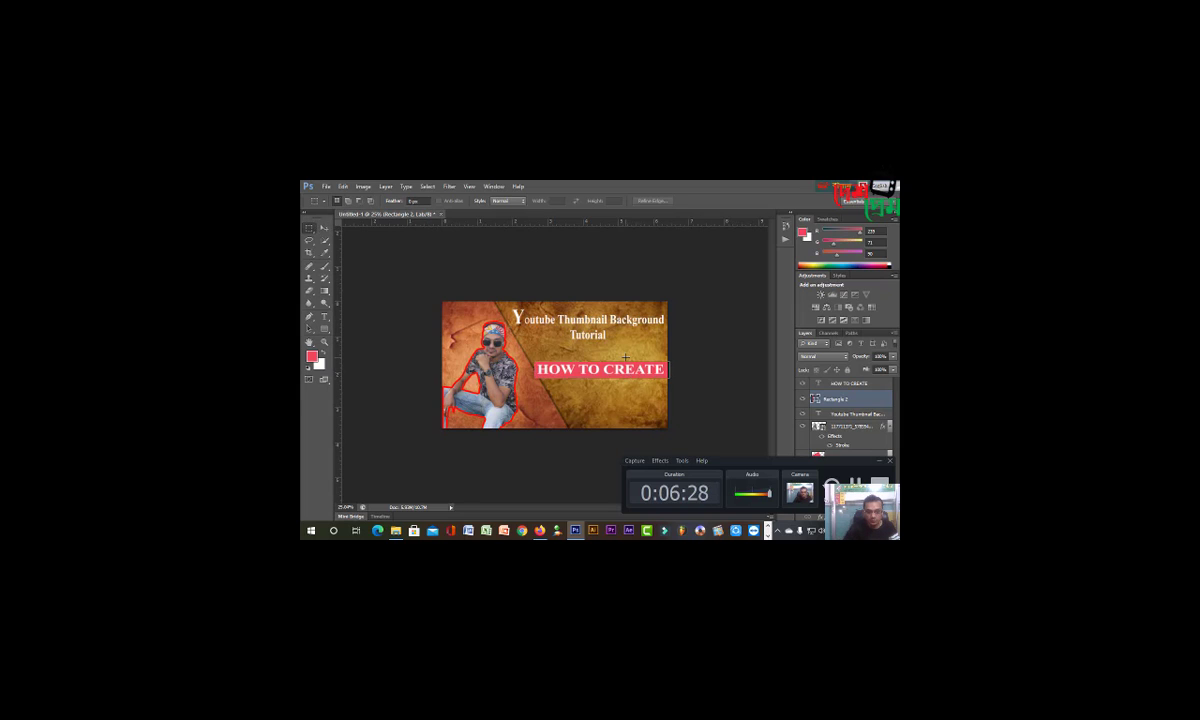
left_click(893, 357)
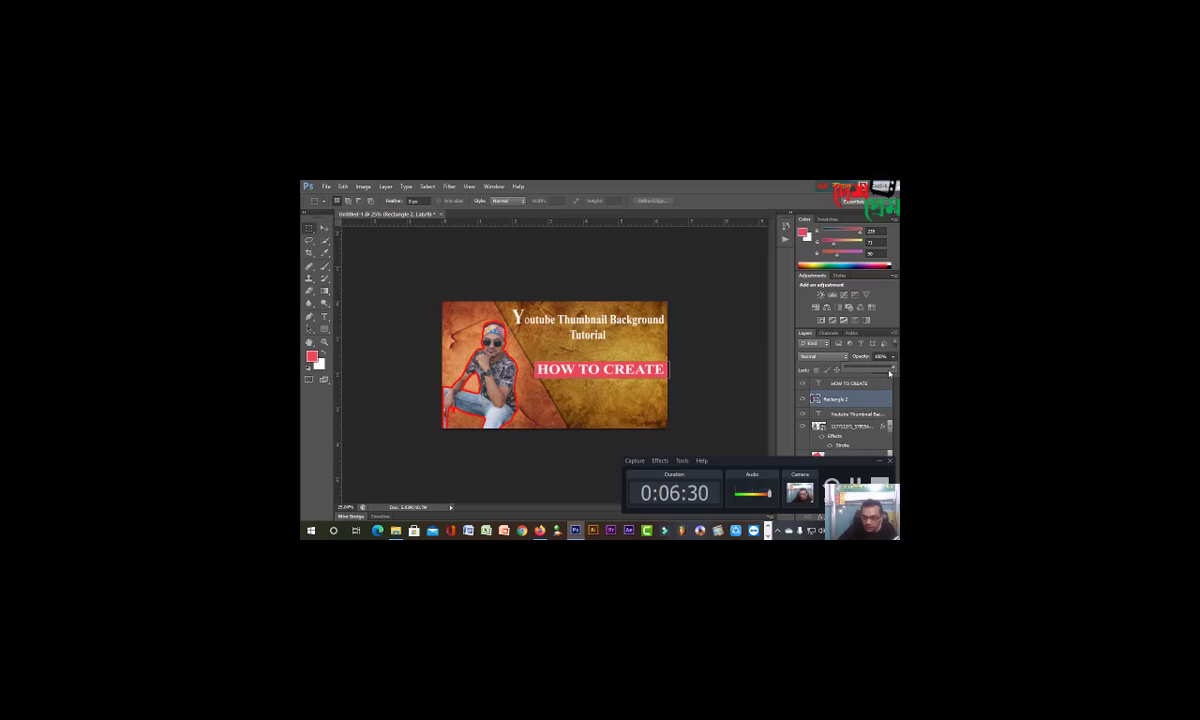
left_click_drag(893, 370, 869, 370)
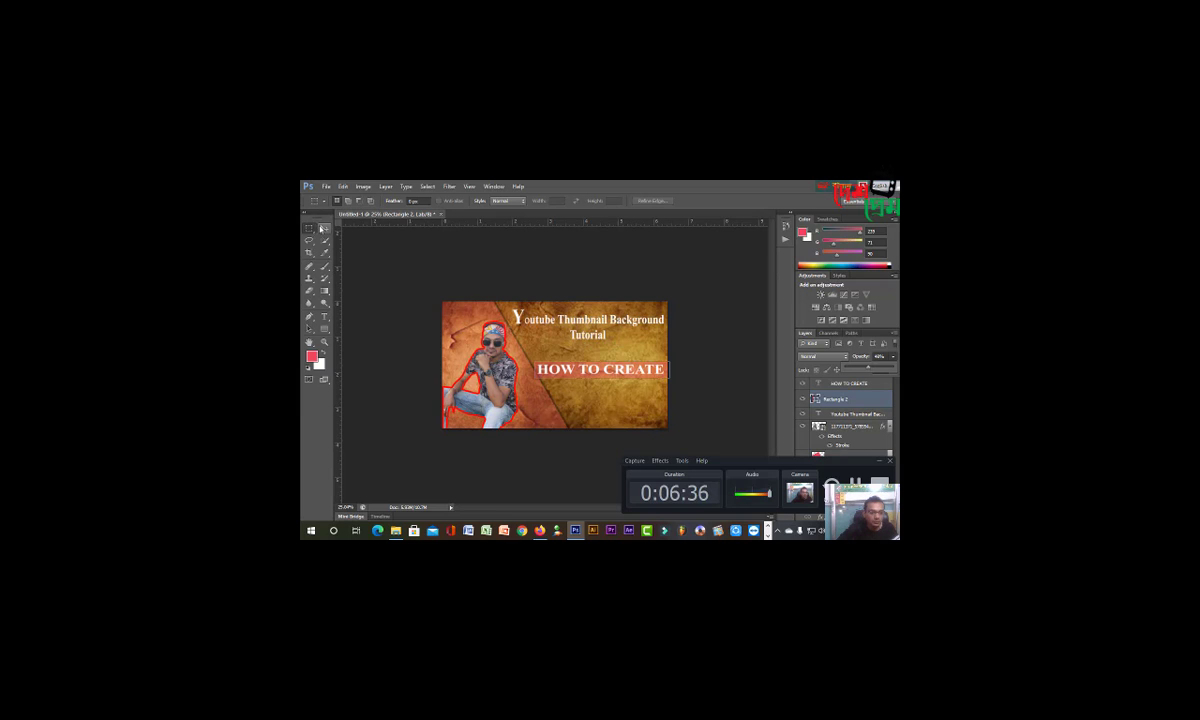
left_click(323, 228)
left_click(649, 271)
scroll(652, 271, "down", 1)
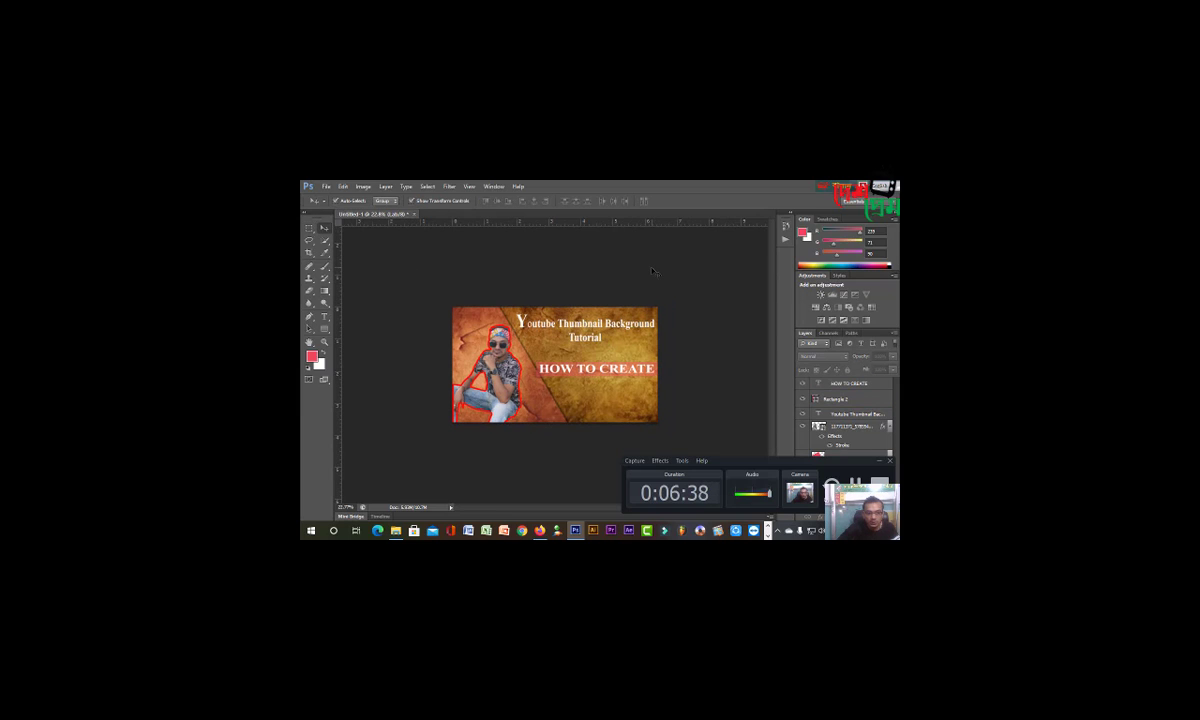
scroll(637, 295, "down", 1)
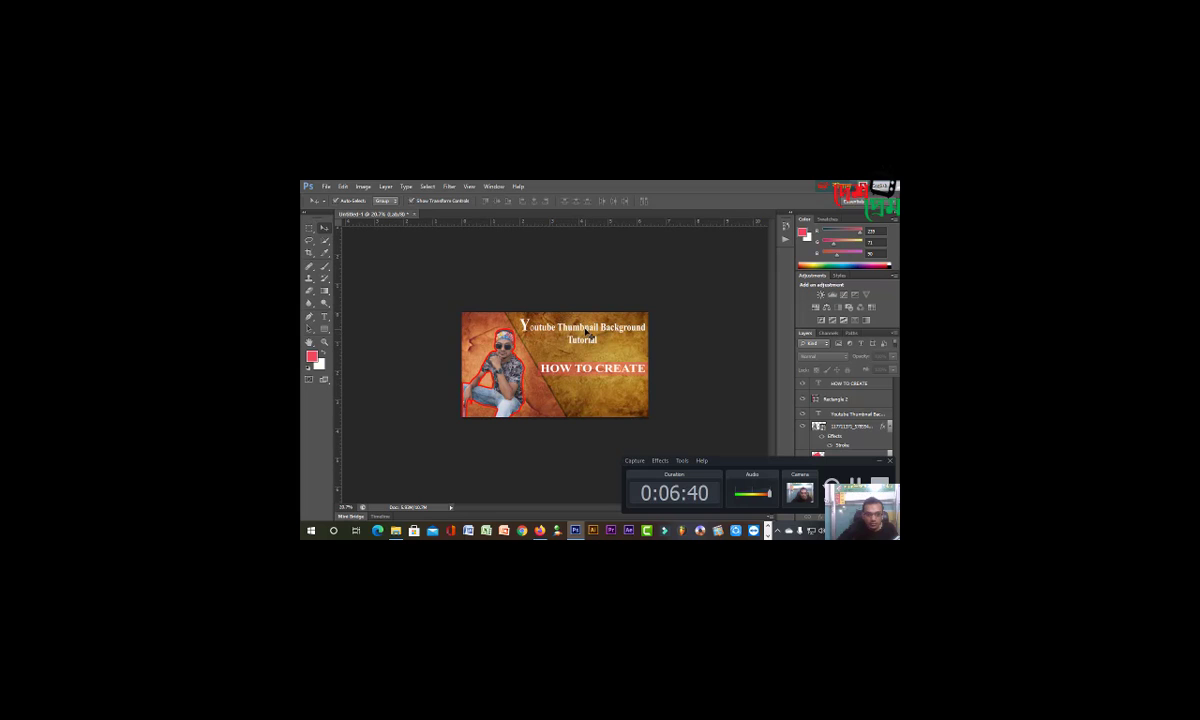
left_click(589, 332)
left_click(600, 317)
scroll(630, 321, "up", 2)
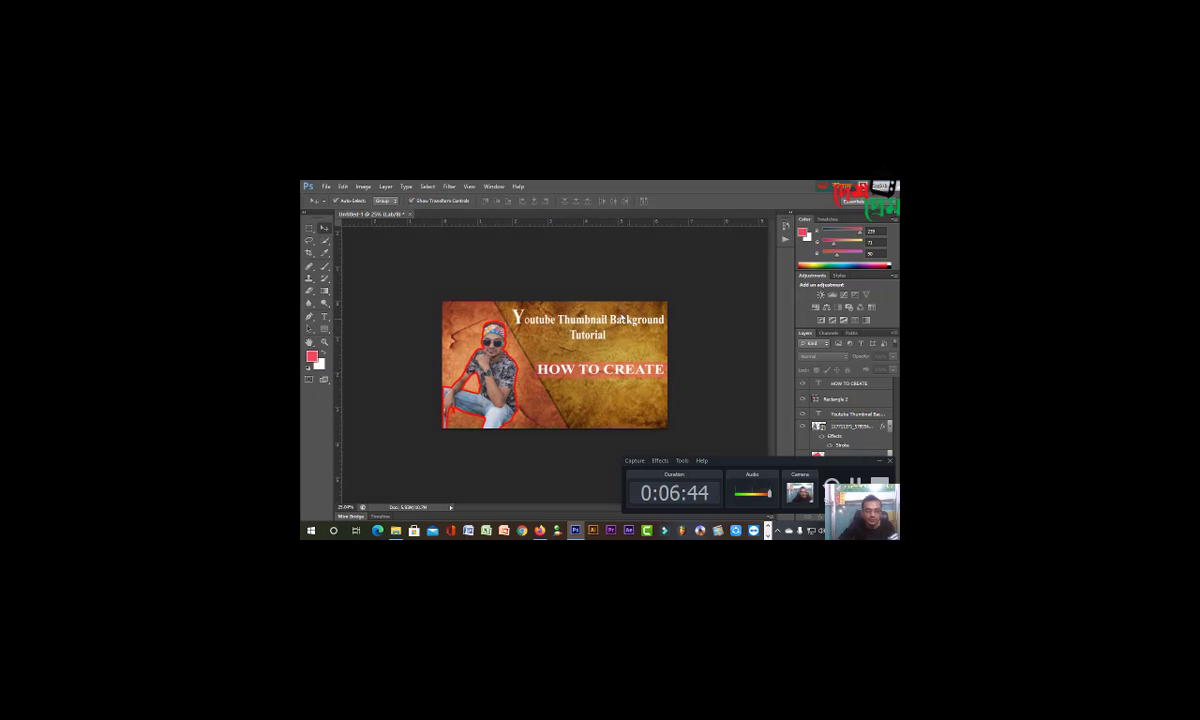
key("ctrl+s")
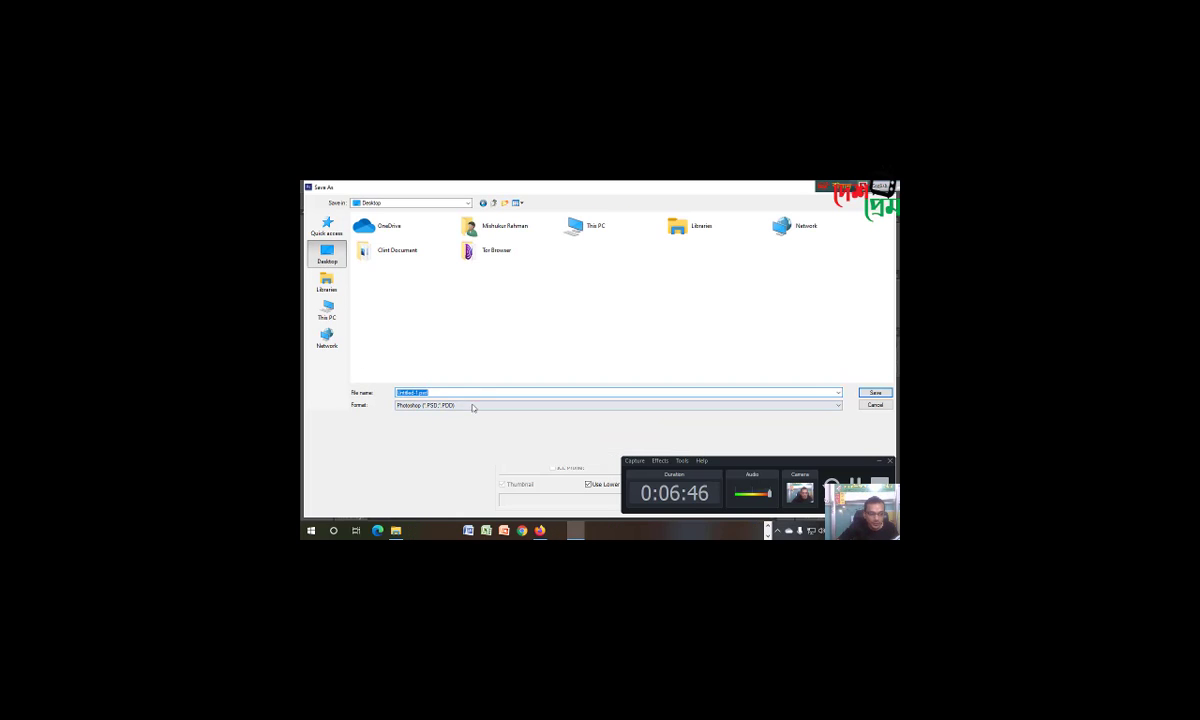
left_click(473, 405)
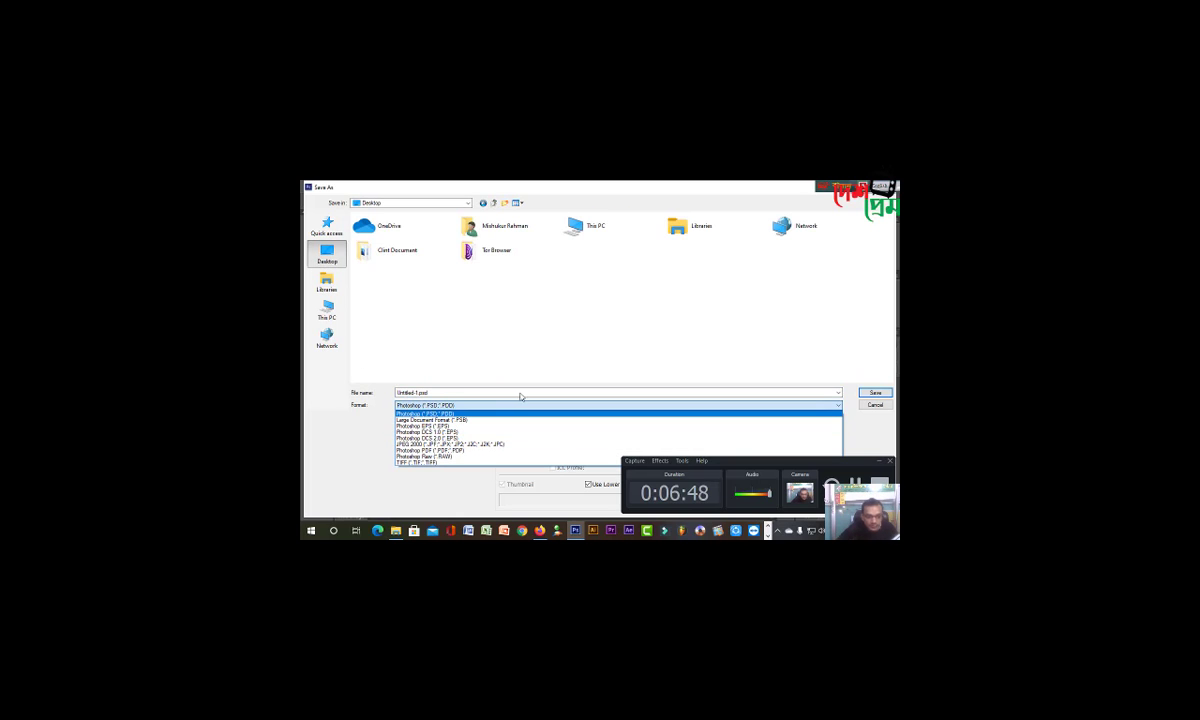
left_click(490, 413)
left_click(493, 406)
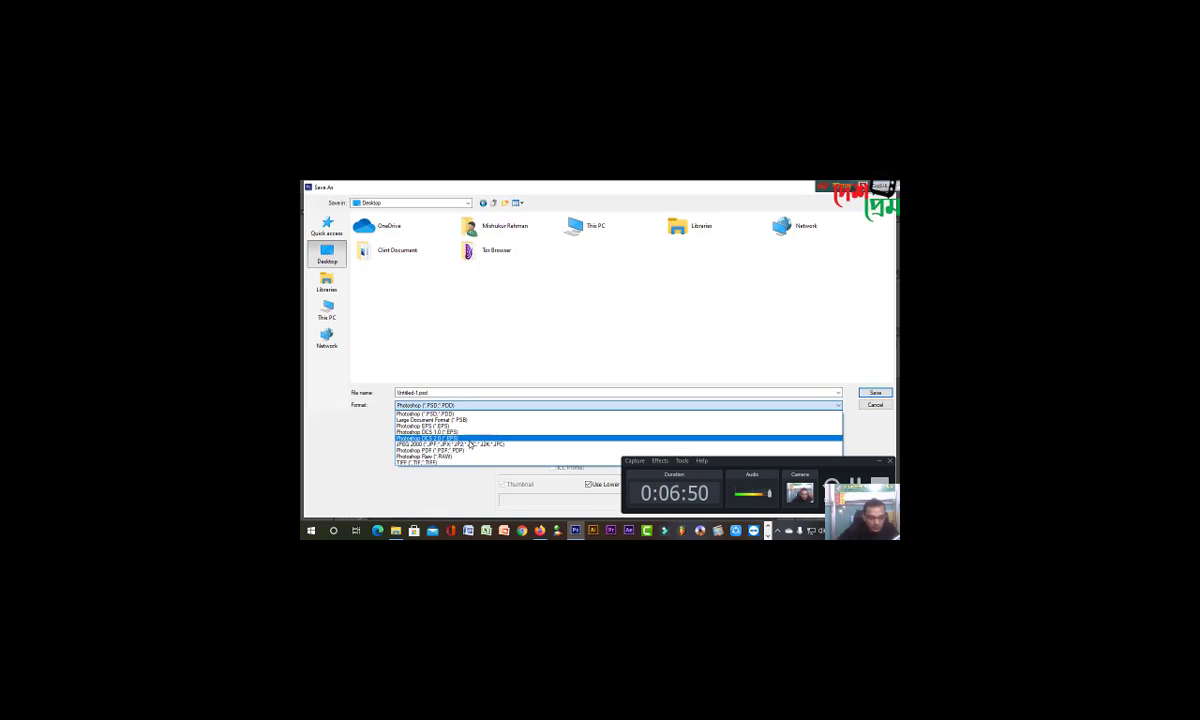
key("Escape")
key("Escape")
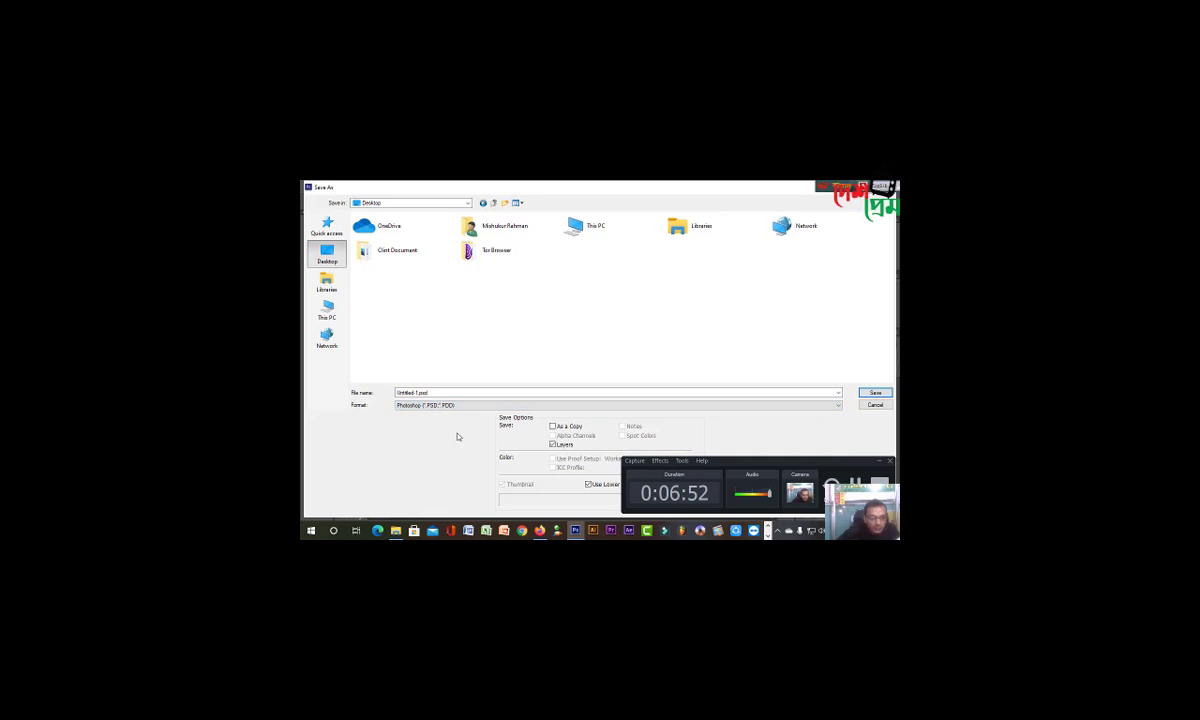
left_click(326, 186)
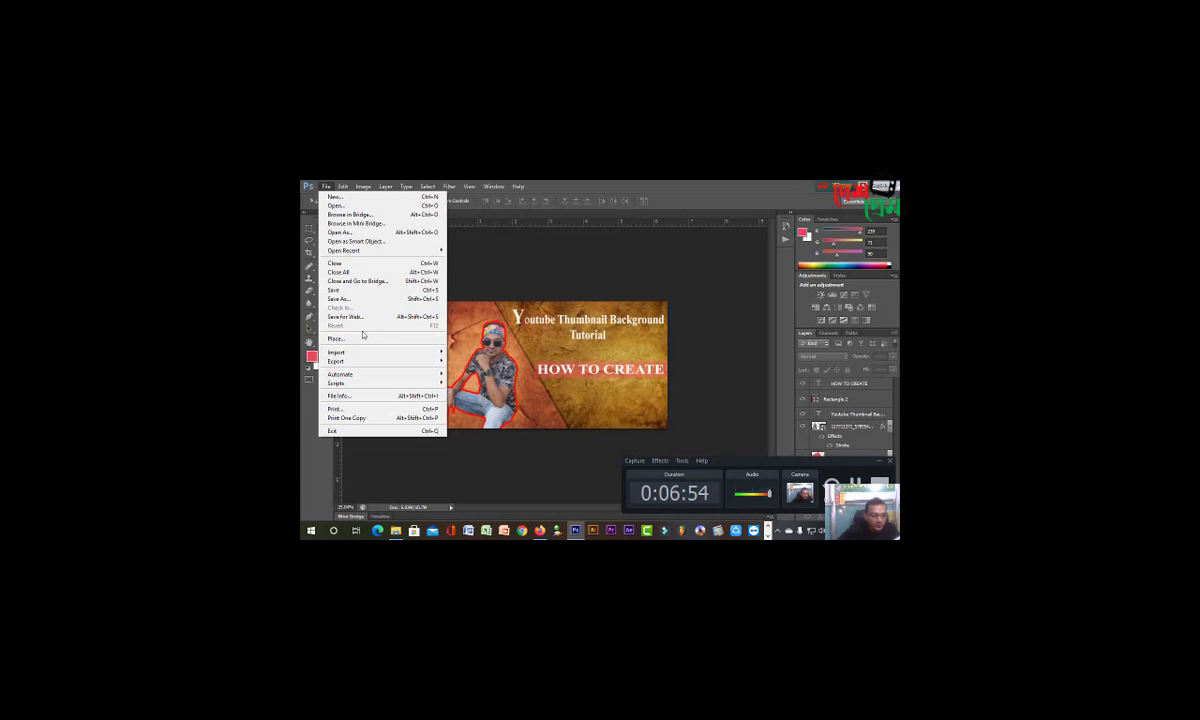
mouse_move(437, 373)
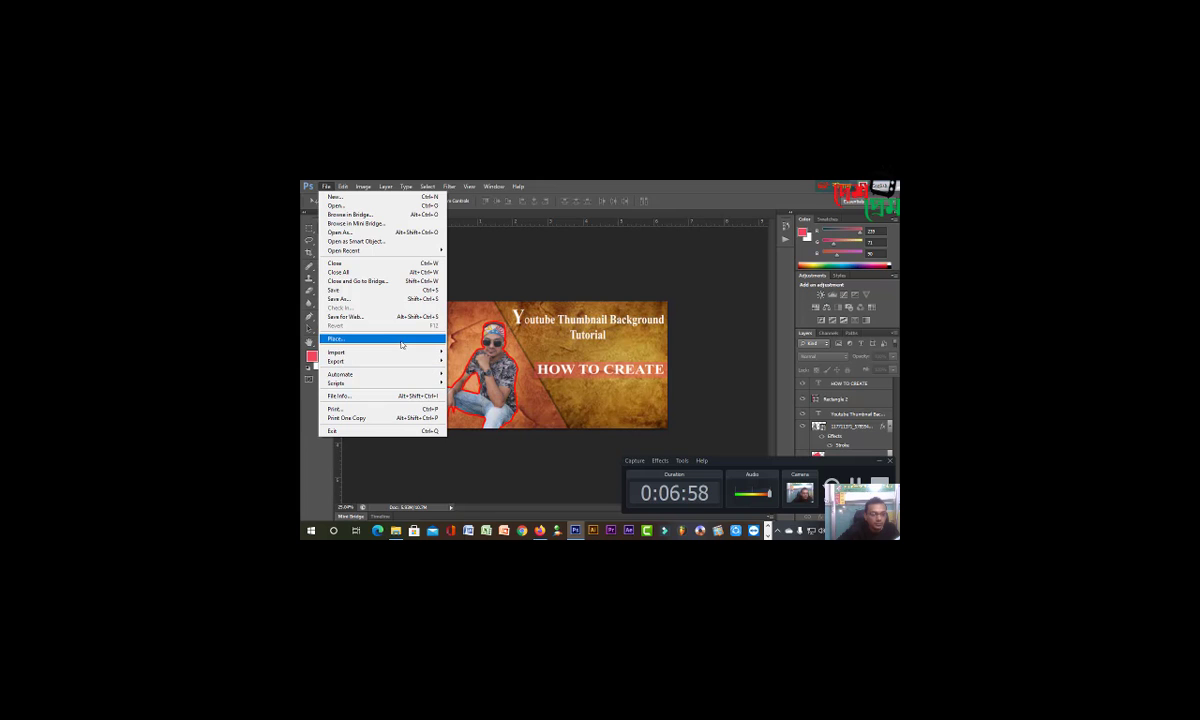
left_click(401, 340)
key("Escape")
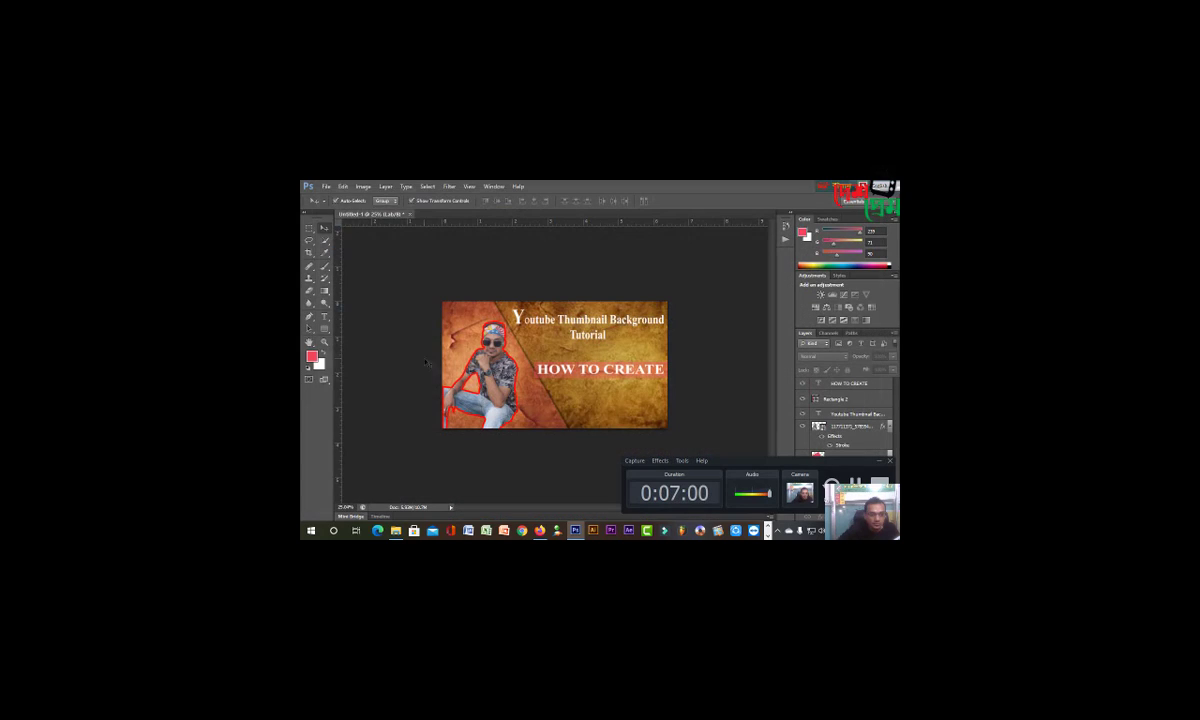
Step: Start saving the thumbnail under a new name, with Photoshop PDF as the format and "Thumnail Background" as the file name
left_click(325, 186)
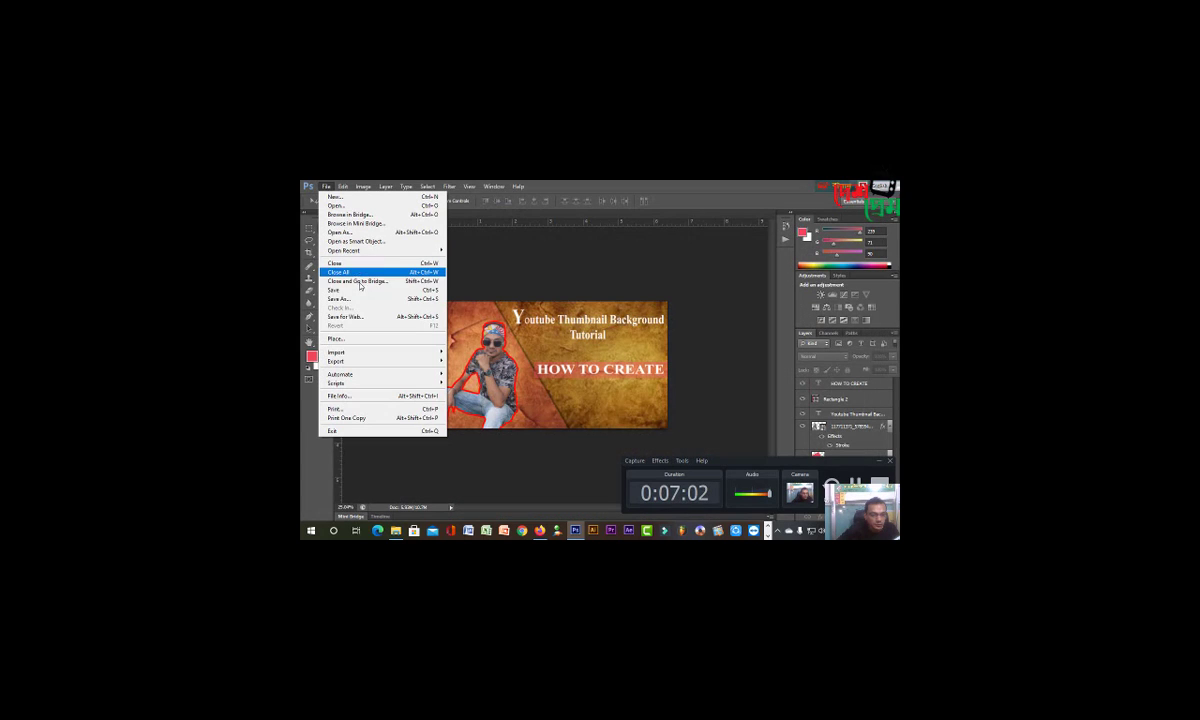
left_click(359, 302)
left_click(425, 405)
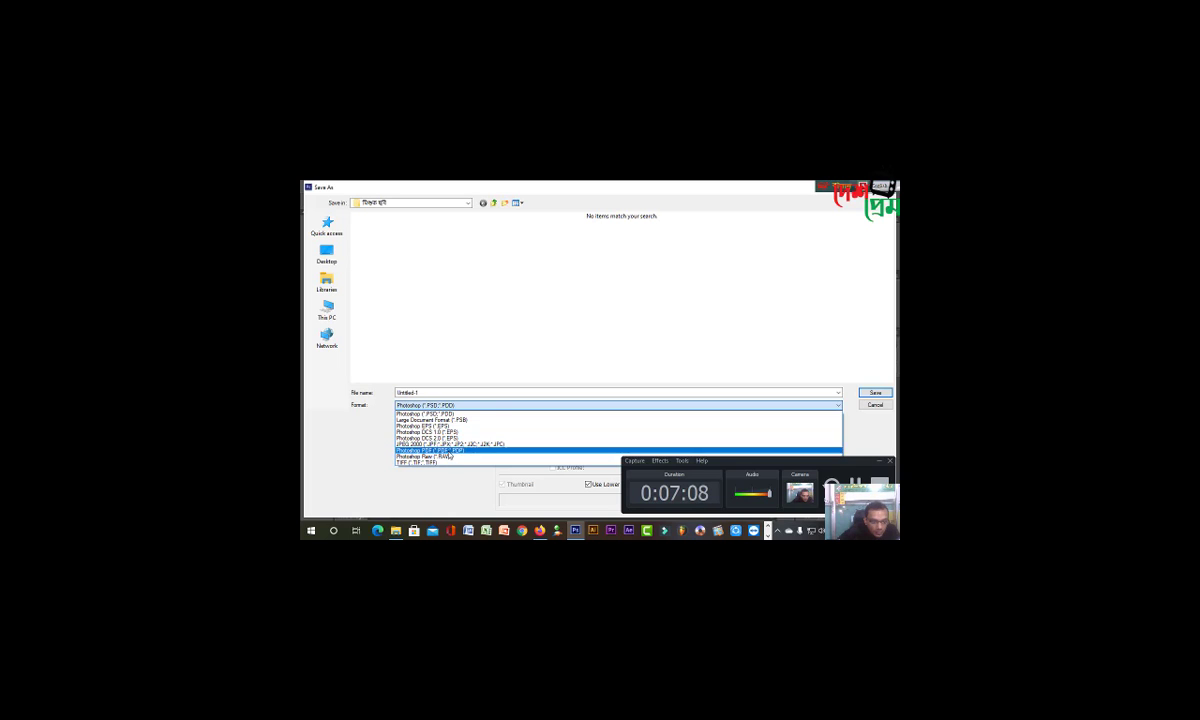
key("Down")
key("Down")
key("Down")
key("Down")
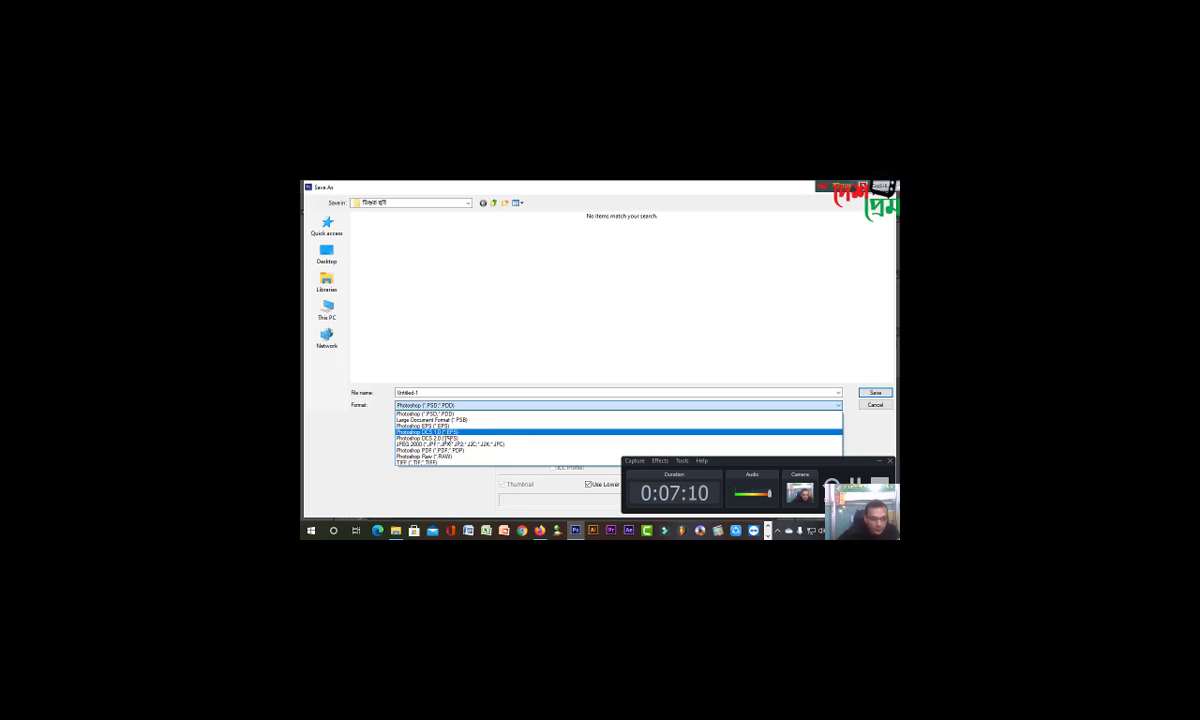
key("Return")
left_click(439, 392)
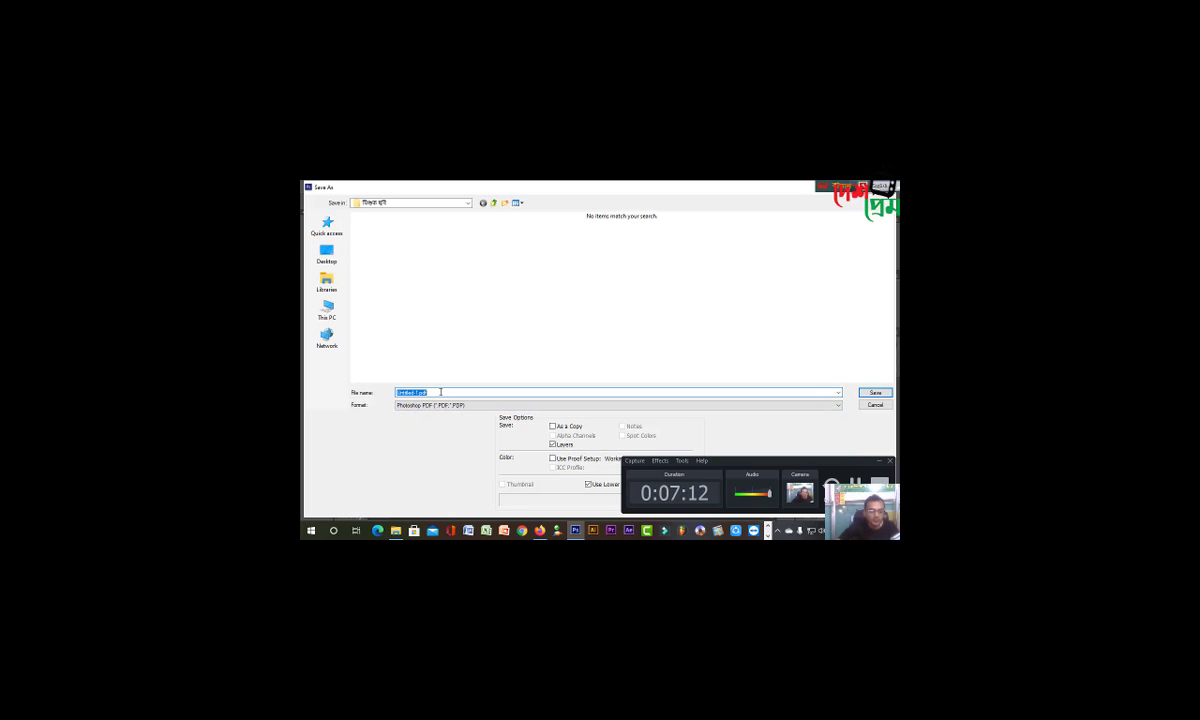
type("ি")
key("super+space")
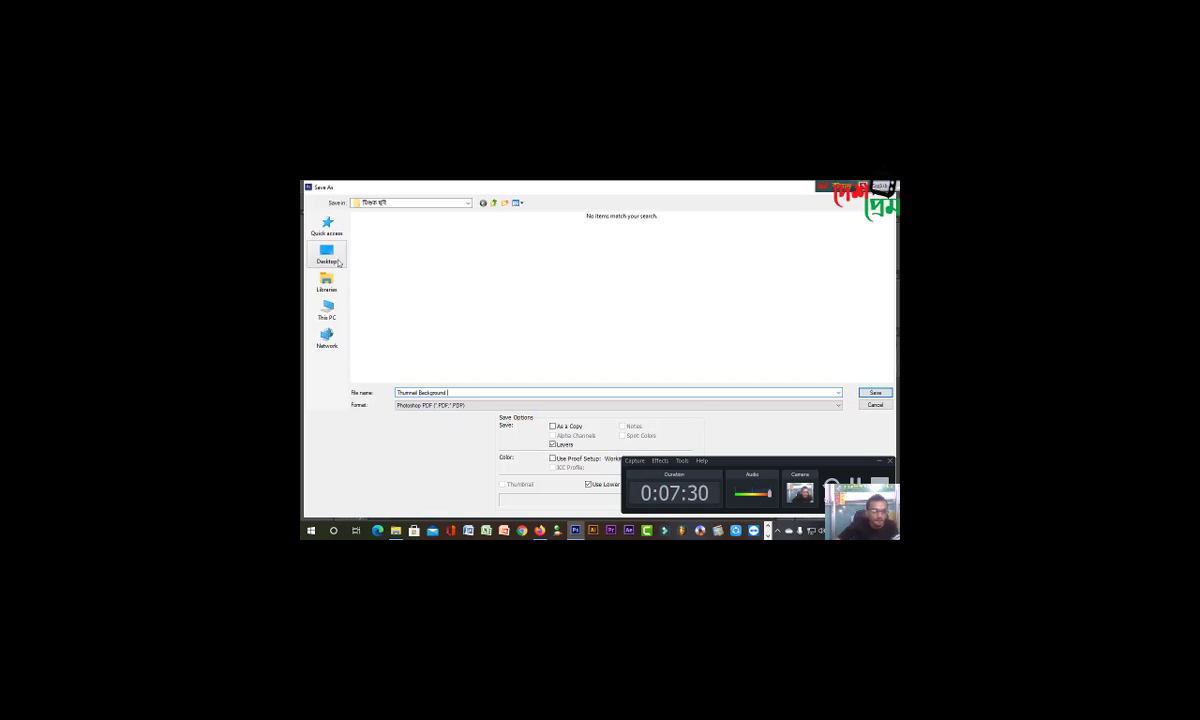
Step: Save the PDF in the Thumbnail Collection folder on the Desh Prem TV Collection (N:) drive, keeping the High Quality Print settings
left_click(327, 309)
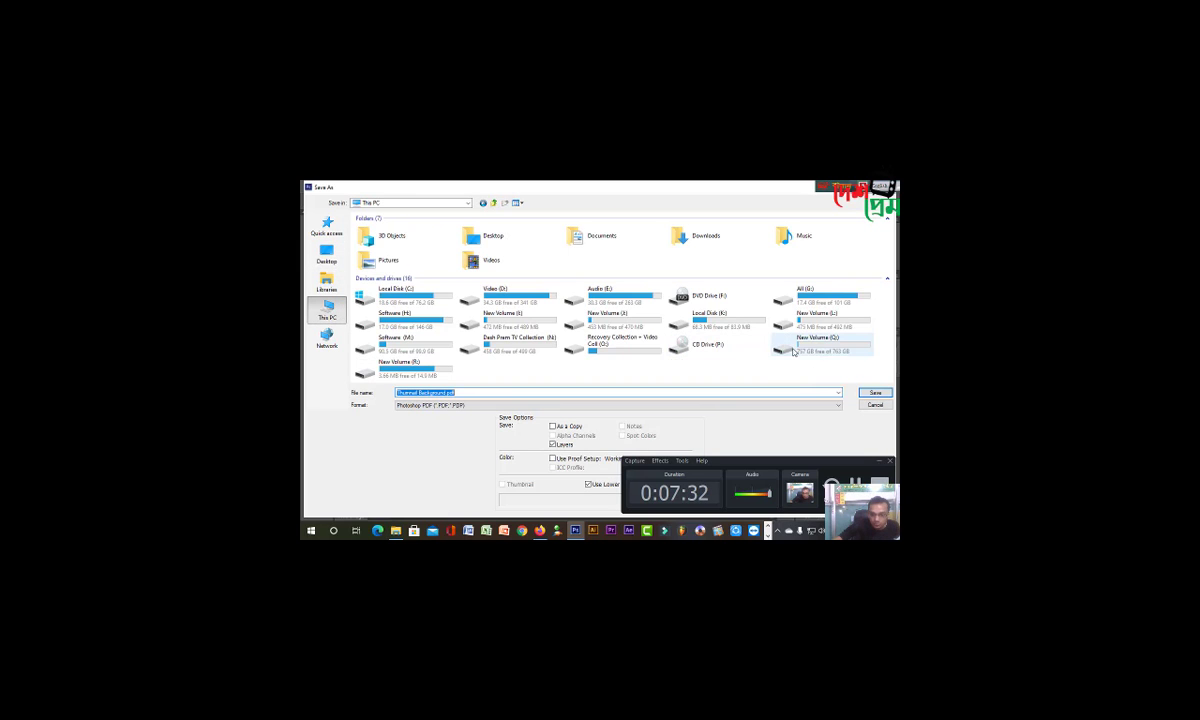
double_click(548, 350)
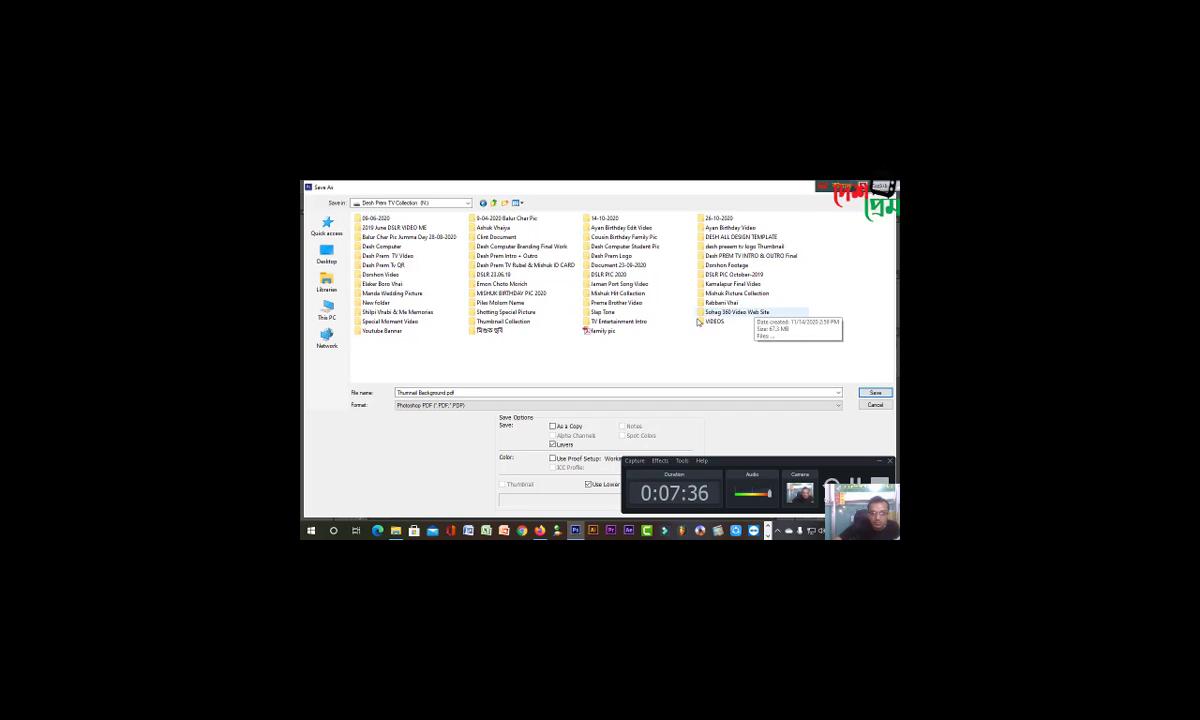
left_click(520, 323)
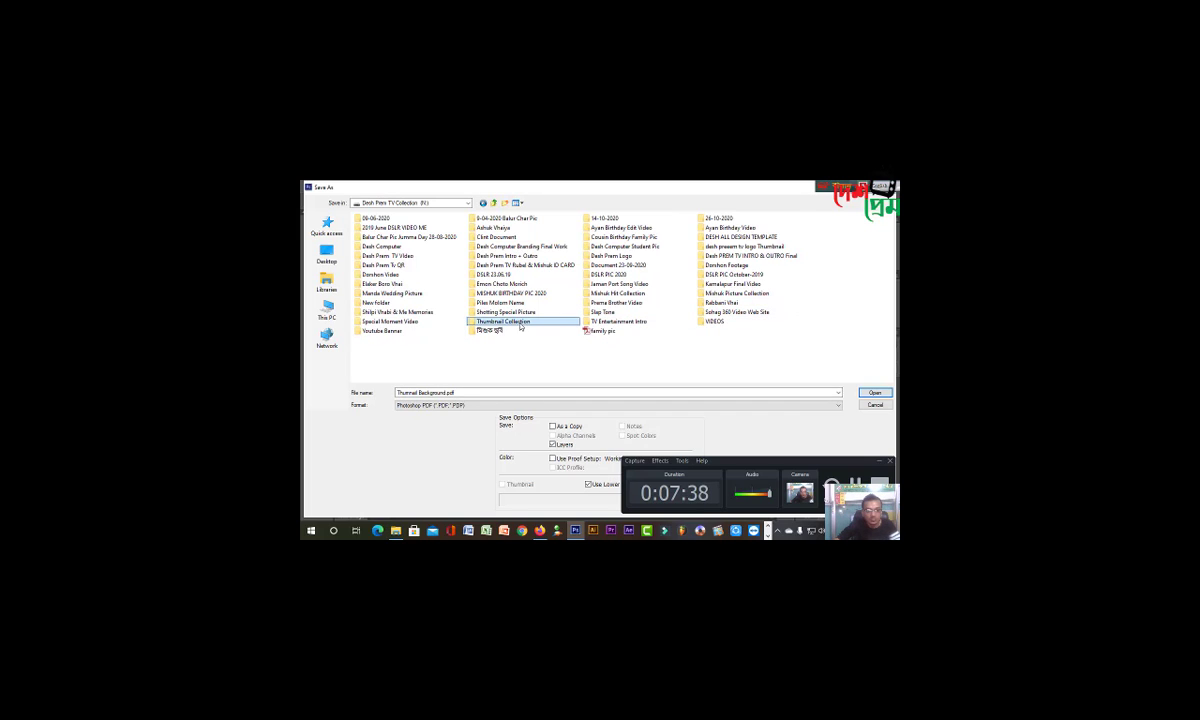
double_click(517, 322)
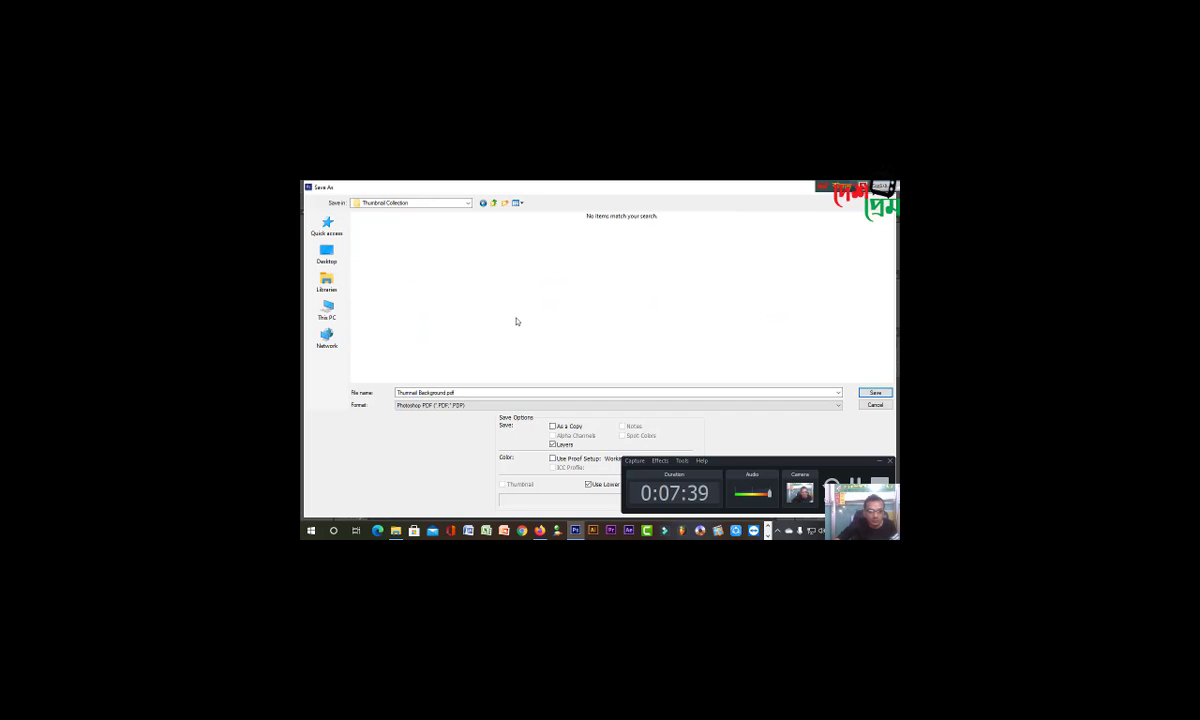
left_click(872, 394)
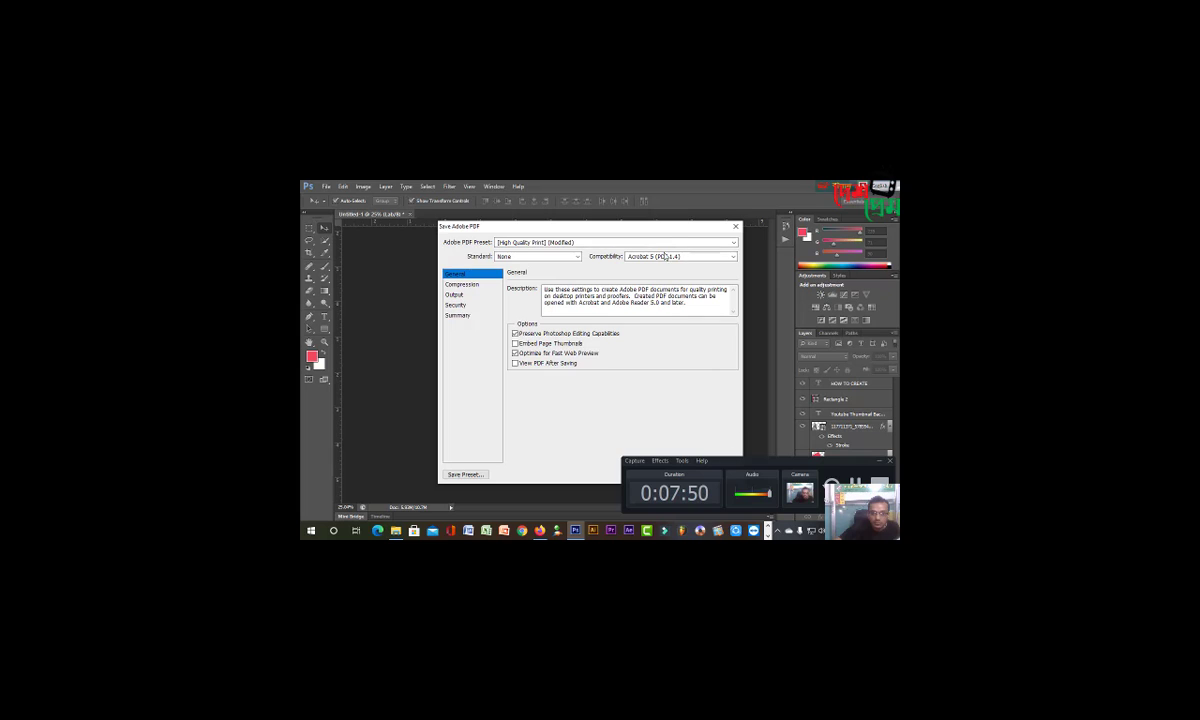
left_click(606, 444)
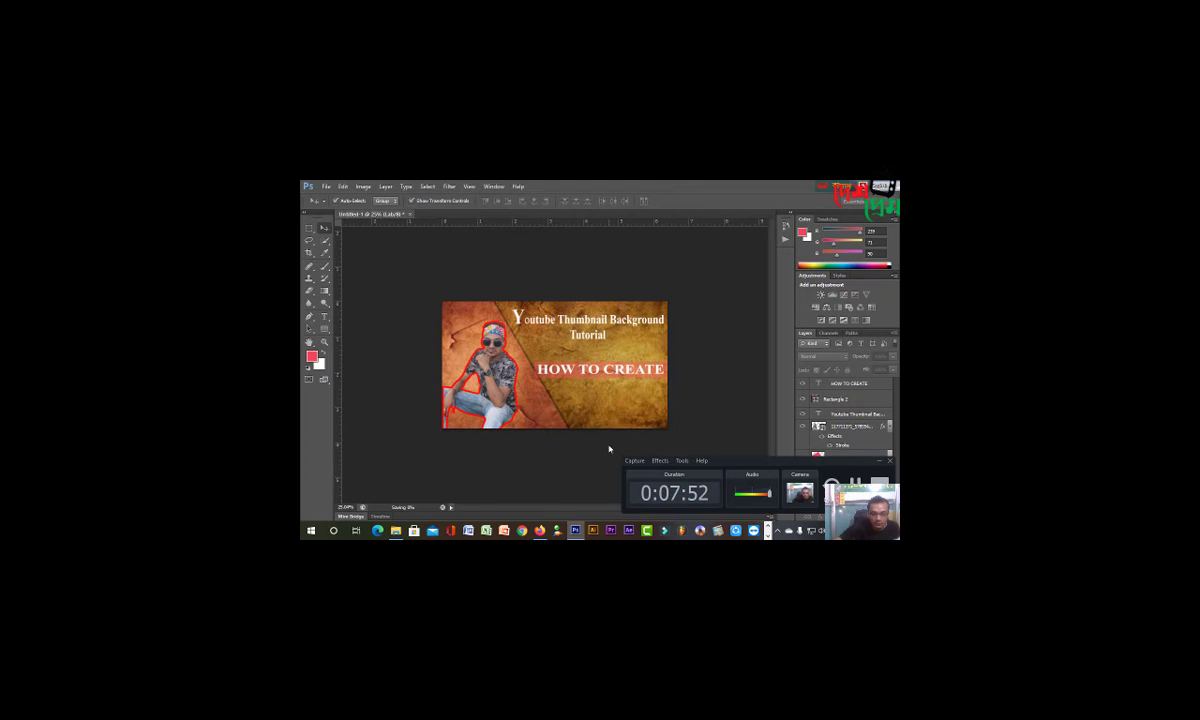
Step: Switch to Firefox, search for "pdf to jpg" in a new tab, and open the pdf2jpg.net converter
left_click(540, 530)
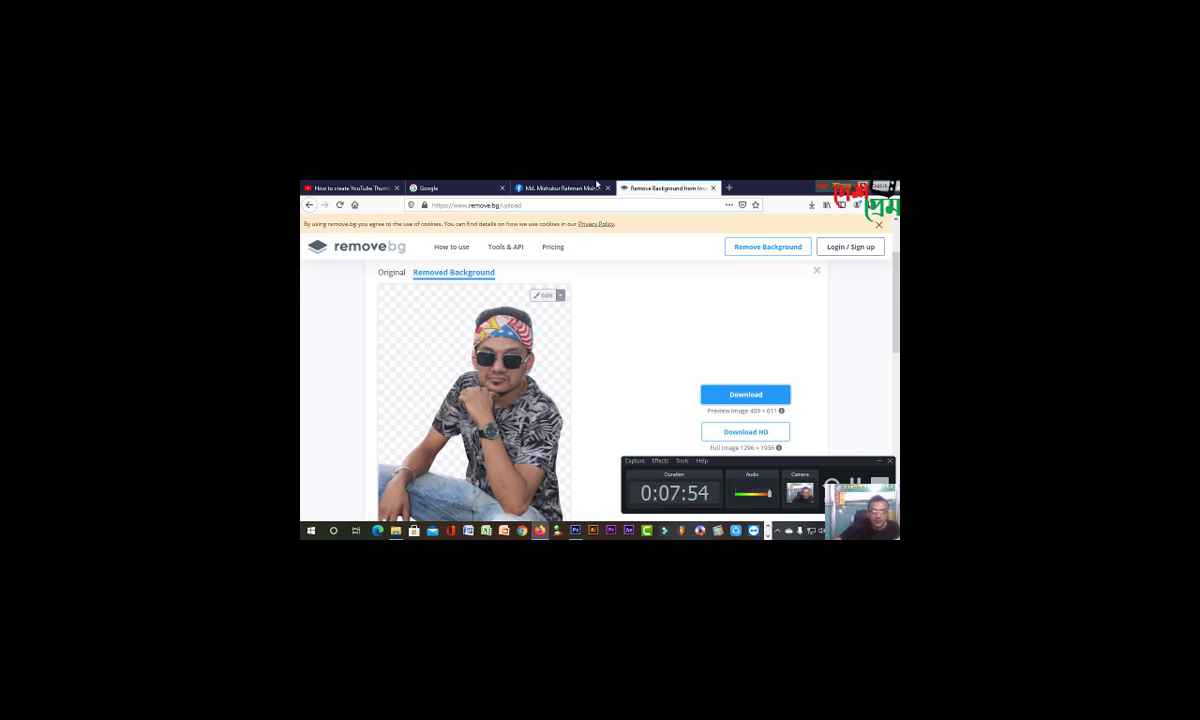
left_click(729, 187)
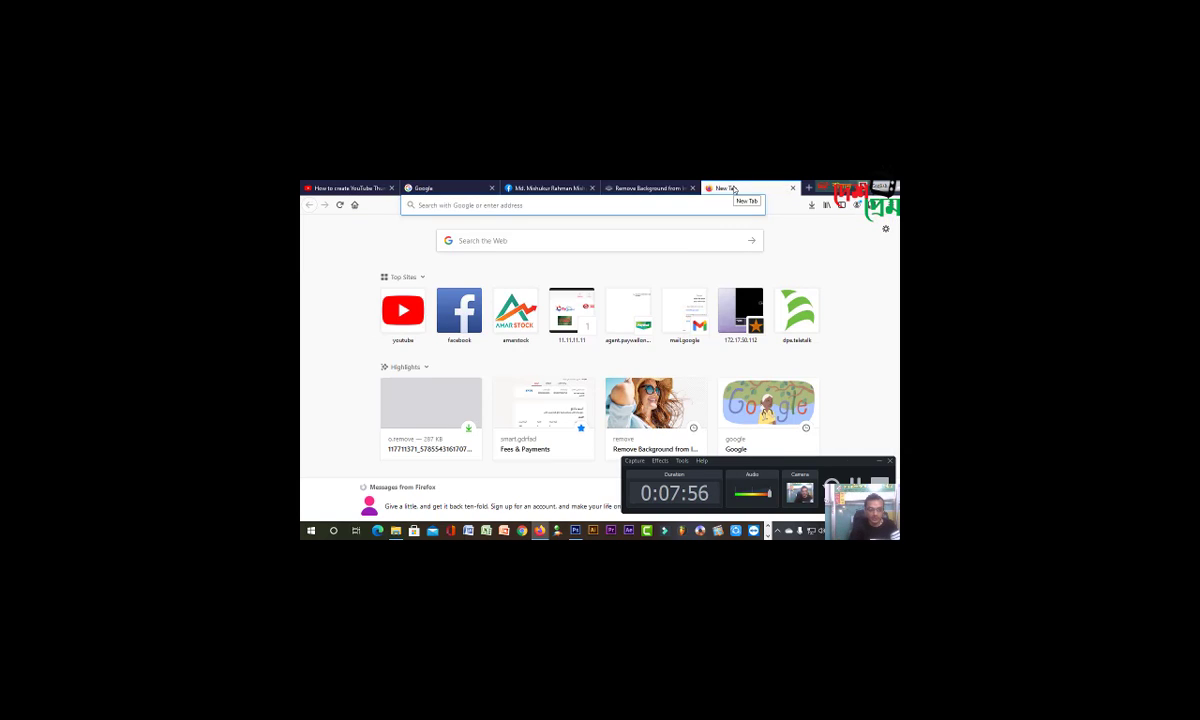
type("pdf")
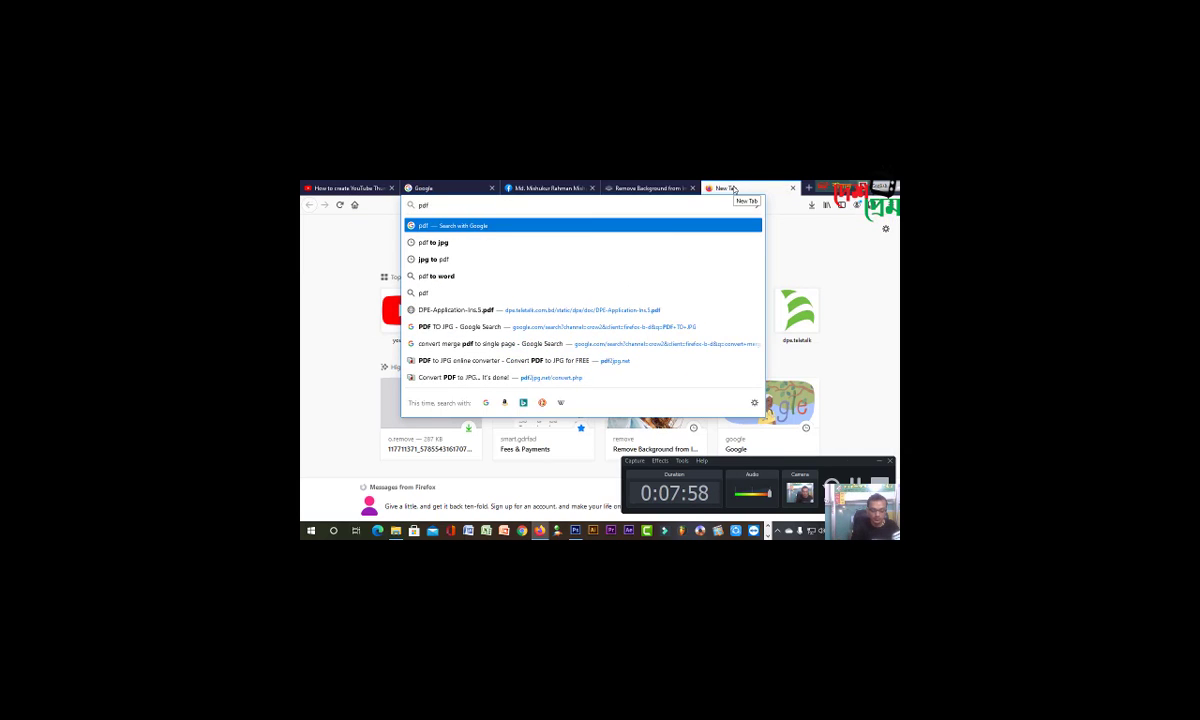
type(" to")
key("Down")
key("Return")
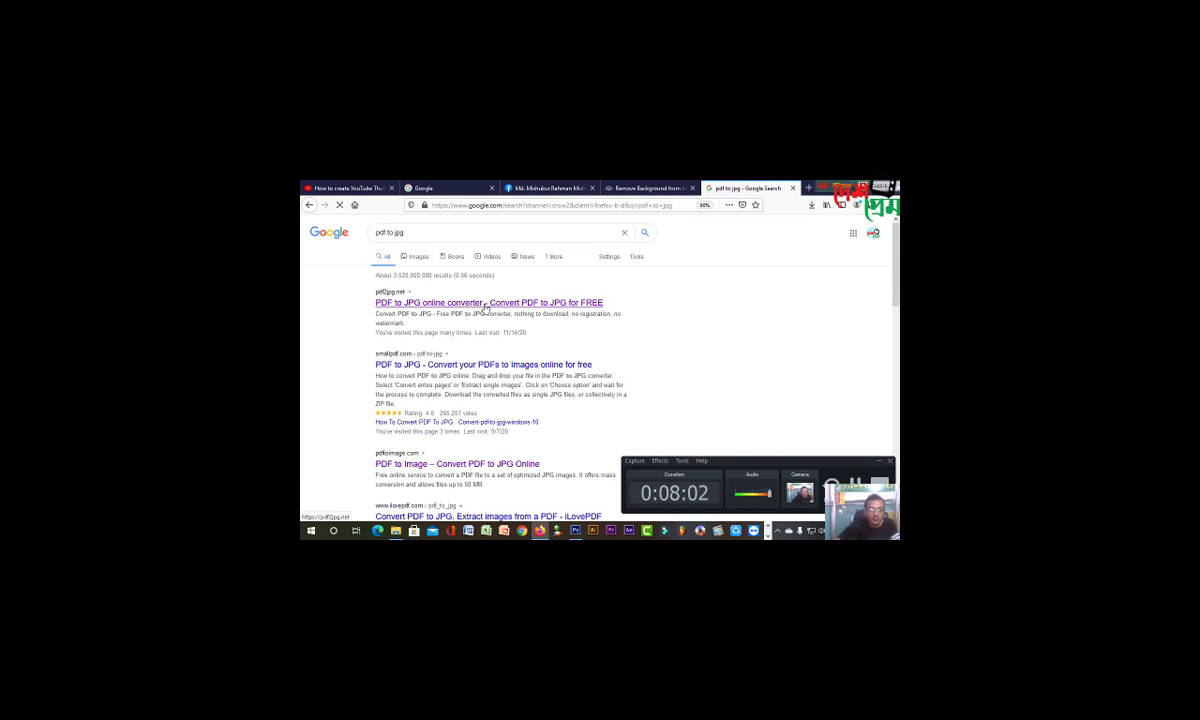
left_click(685, 305)
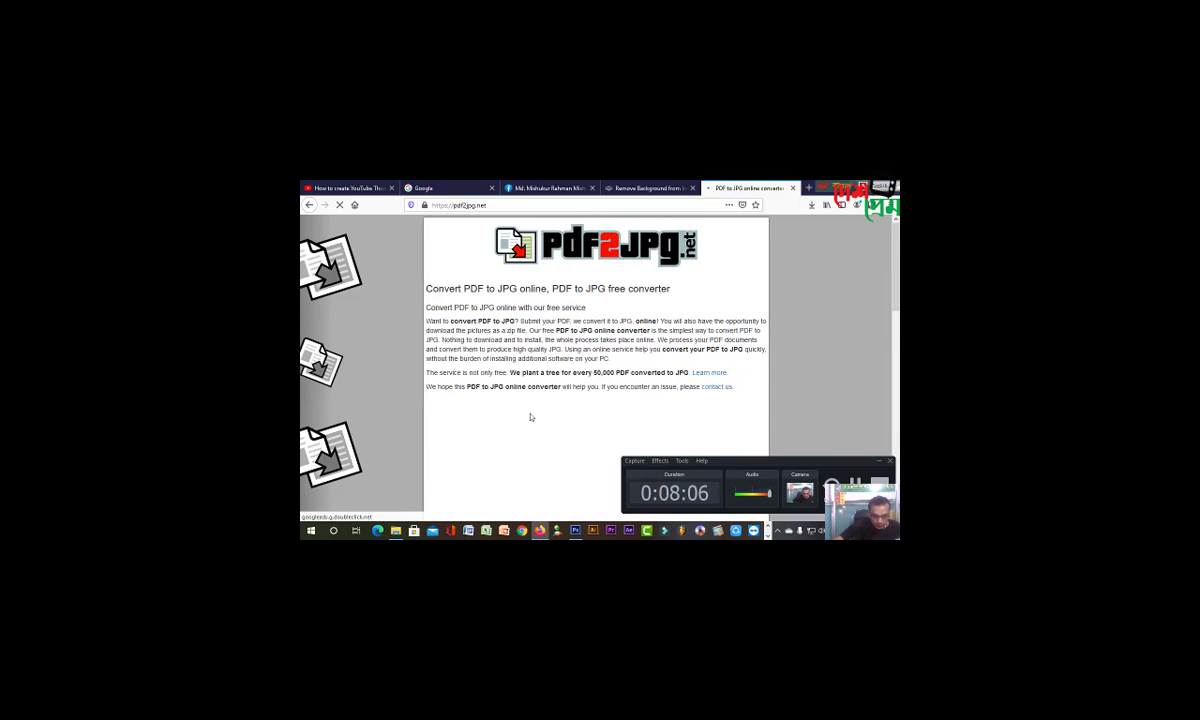
Step: Choose the "Thumnail Background" PDF from drive N:'s Thumbnail Collection folder as the file to convert to JPG
scroll(521, 416, "down", 3)
scroll(521, 416, "down", 1)
left_click(470, 454)
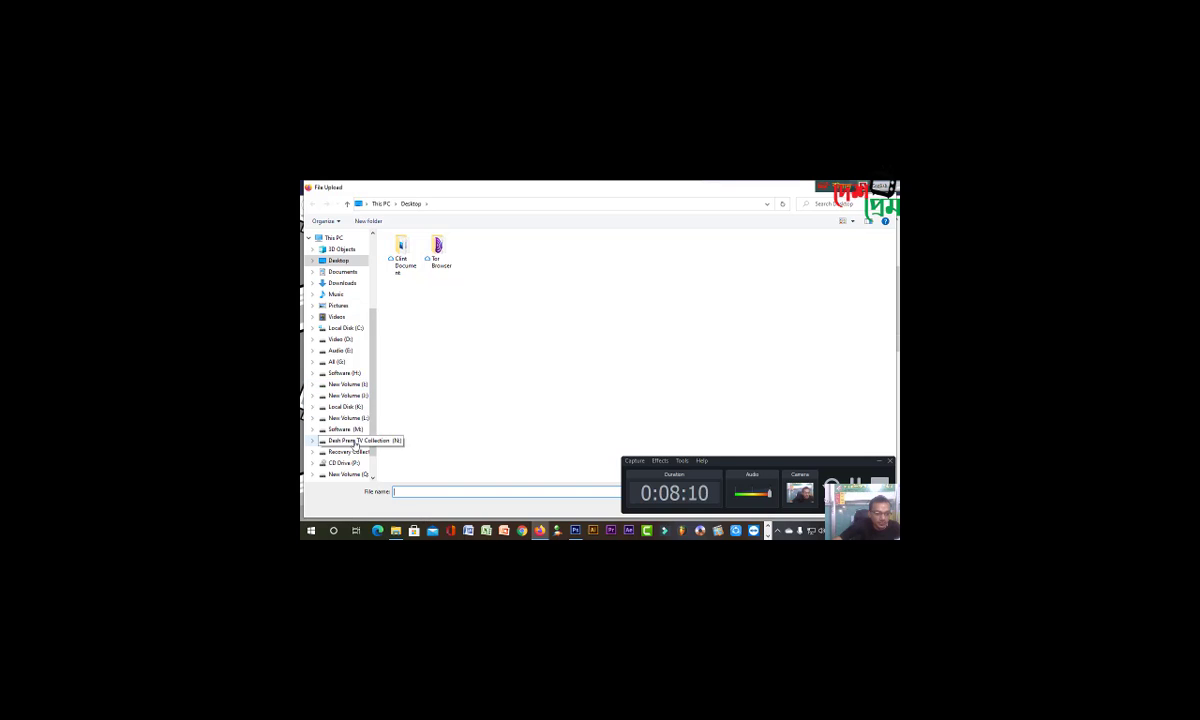
left_click(348, 440)
scroll(658, 368, "down", 3)
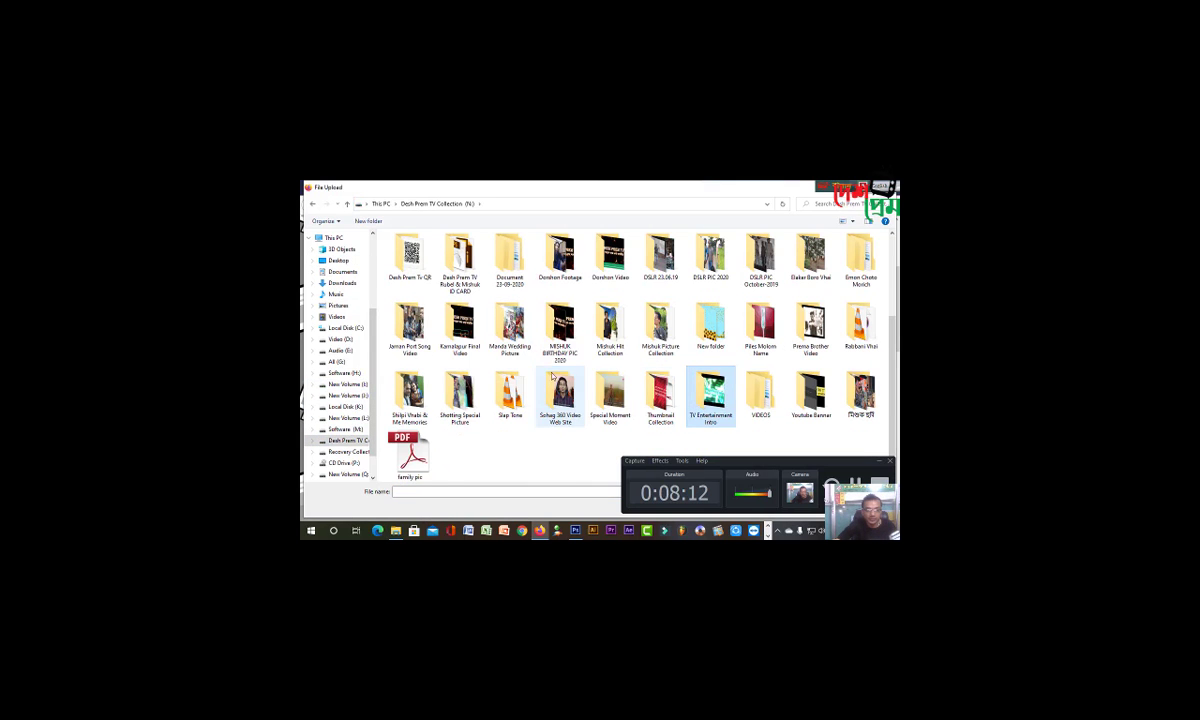
double_click(664, 393)
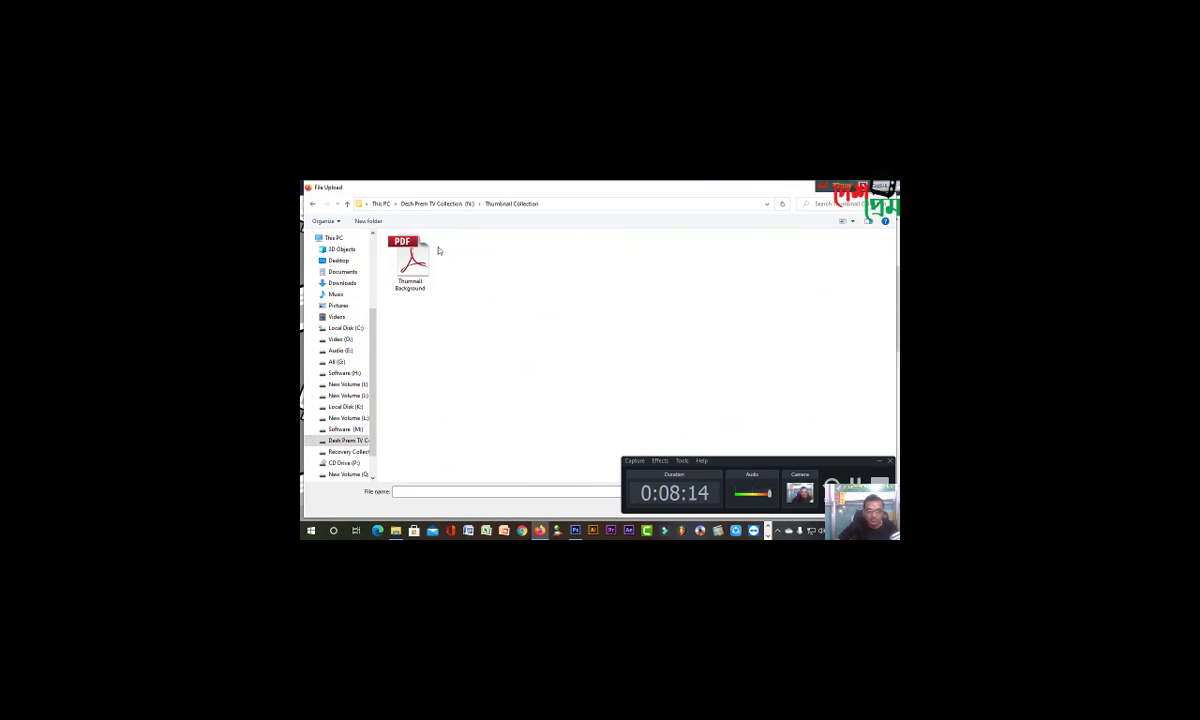
double_click(408, 258)
Step: Set the JPG quality to Excellent - 300dpi and convert the chosen PDF to JPG
scroll(580, 335, "down", 2)
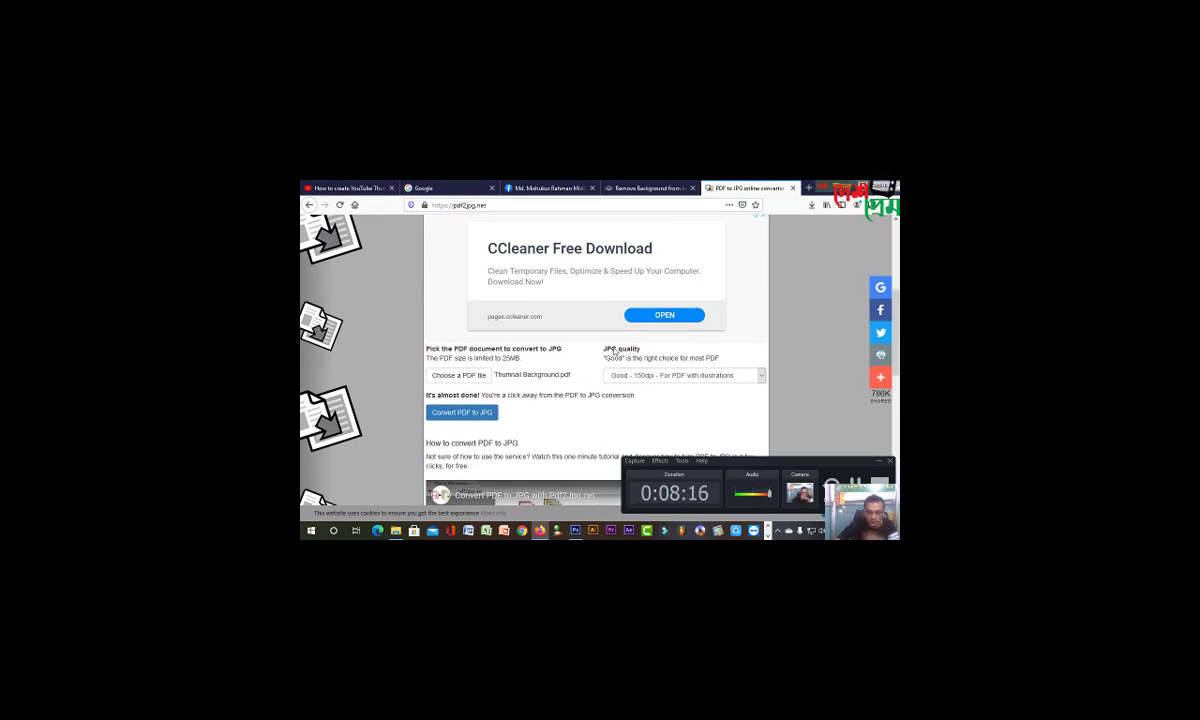
left_click(680, 360)
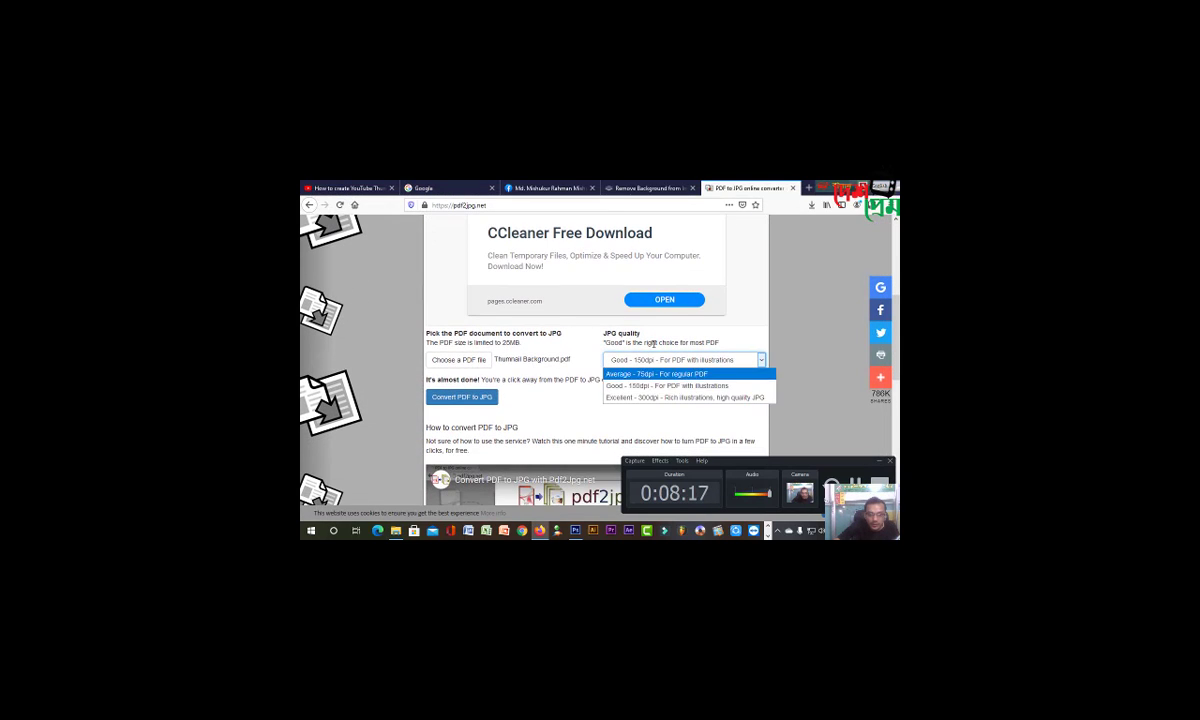
left_click(660, 397)
left_click(488, 396)
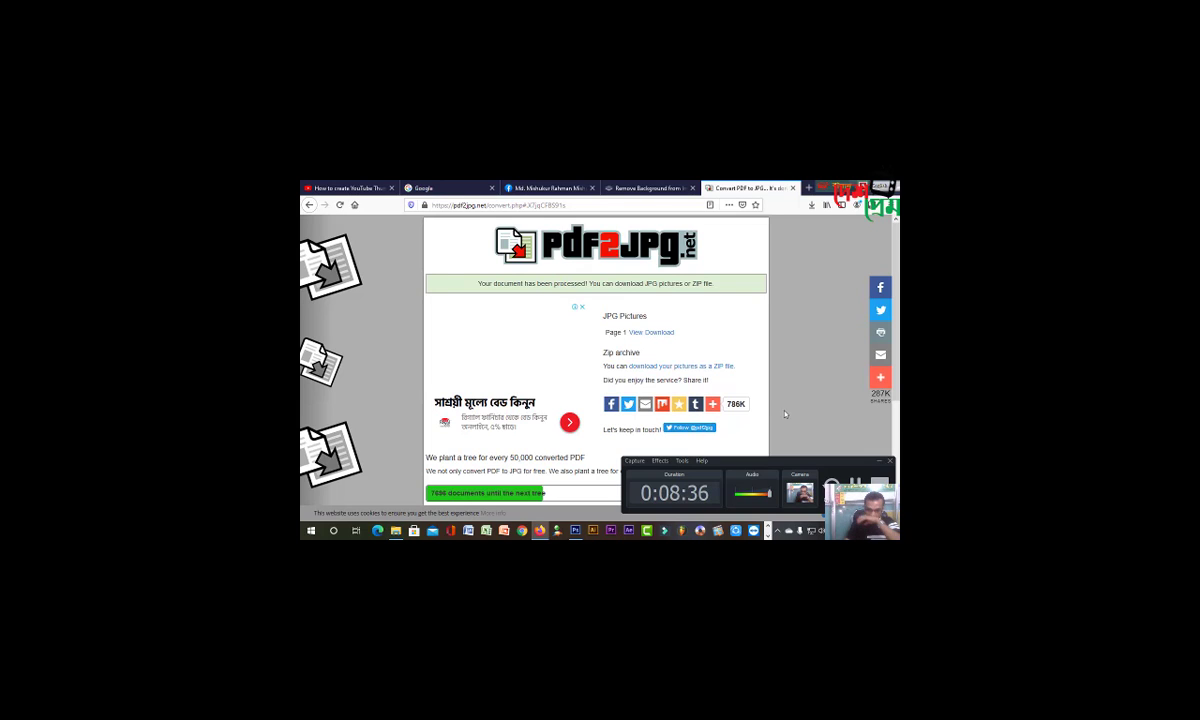
Step: Download the converted page 1 JPG picture and save the file to the computer
scroll(772, 370, "down", 2)
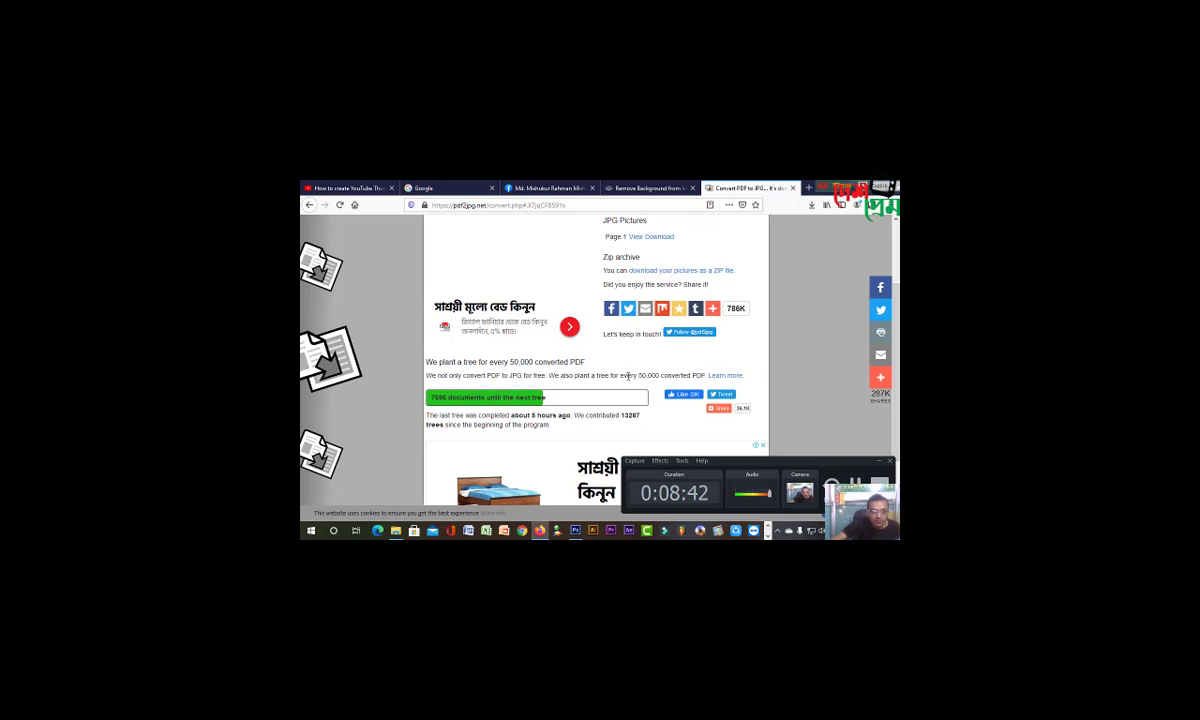
scroll(628, 376, "down", 2)
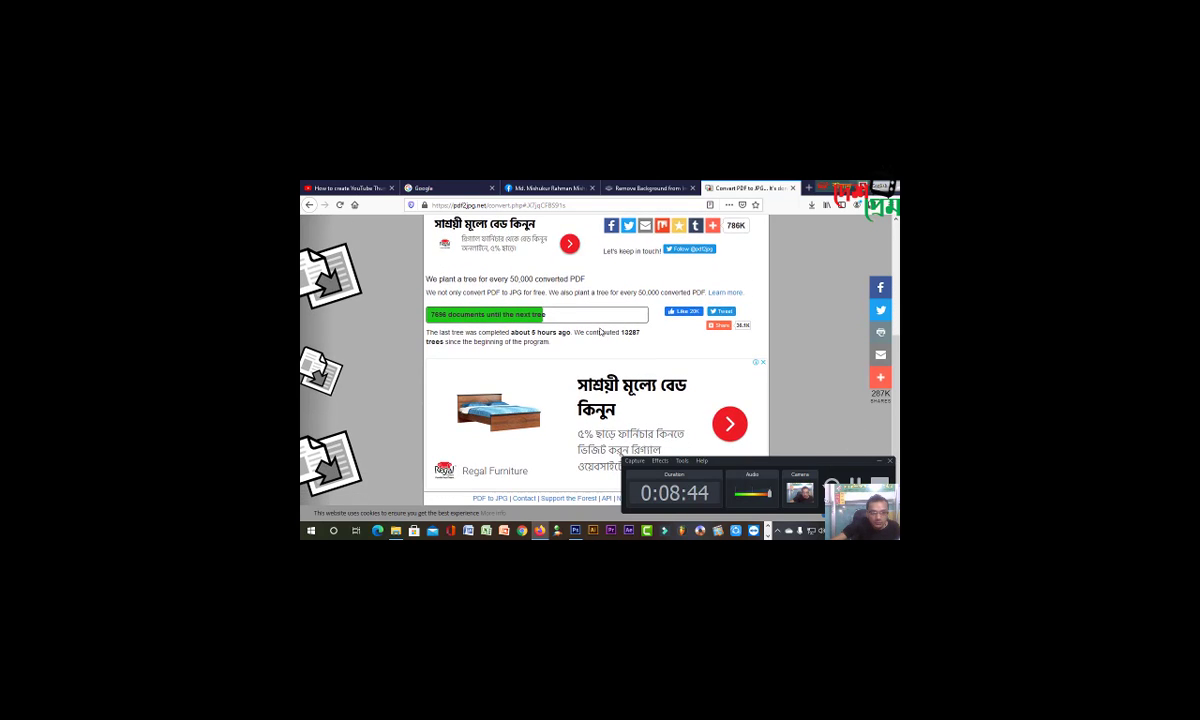
scroll(601, 345, "up", 4)
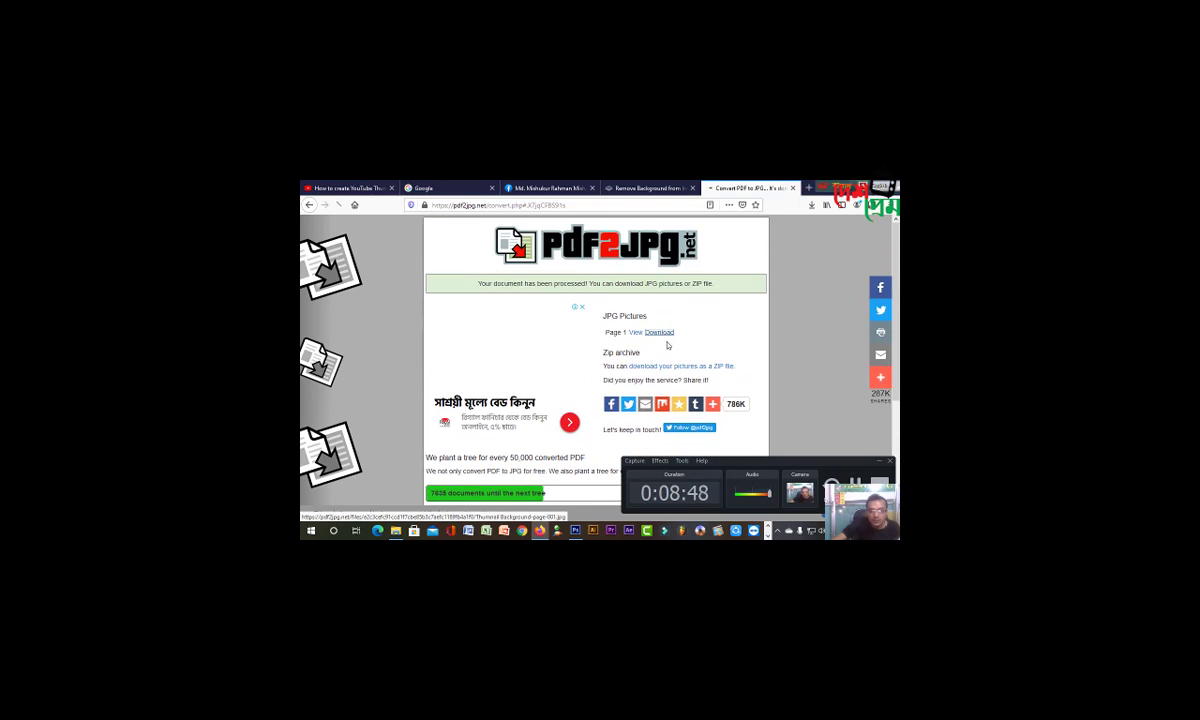
left_click(660, 332)
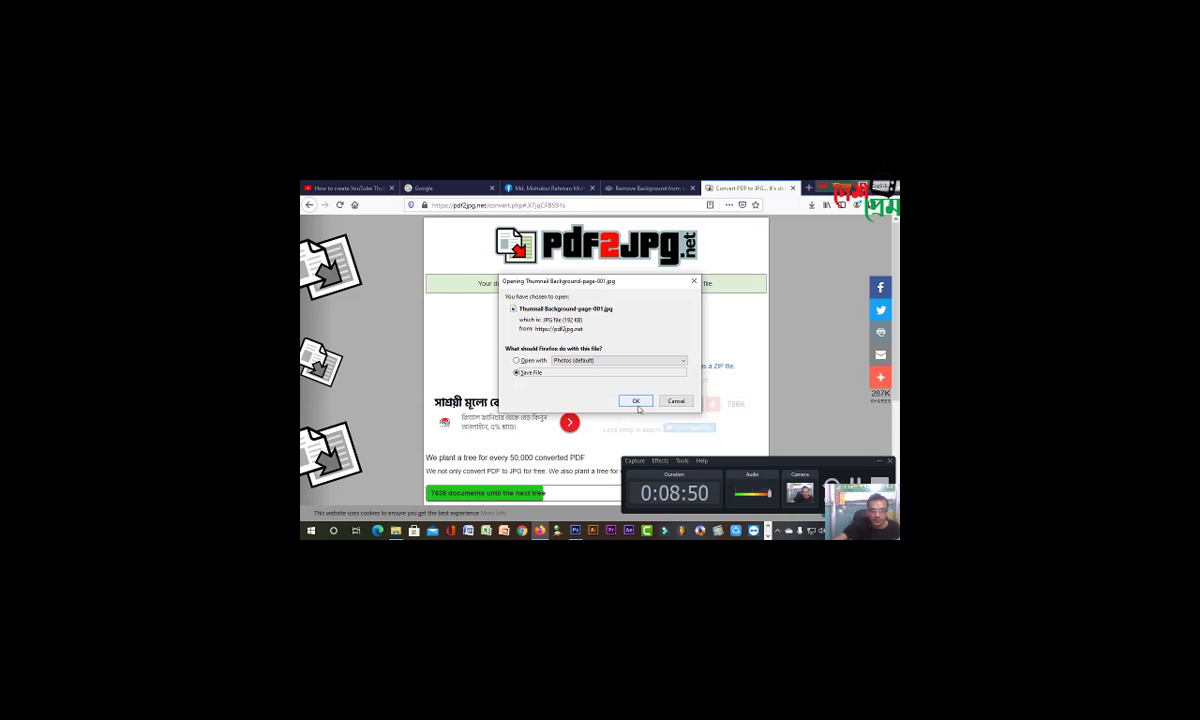
left_click(635, 400)
Step: Show the downloaded "Thumnail Background-page-001.jpg" in its containing folder from the browser's download list
left_click(812, 205)
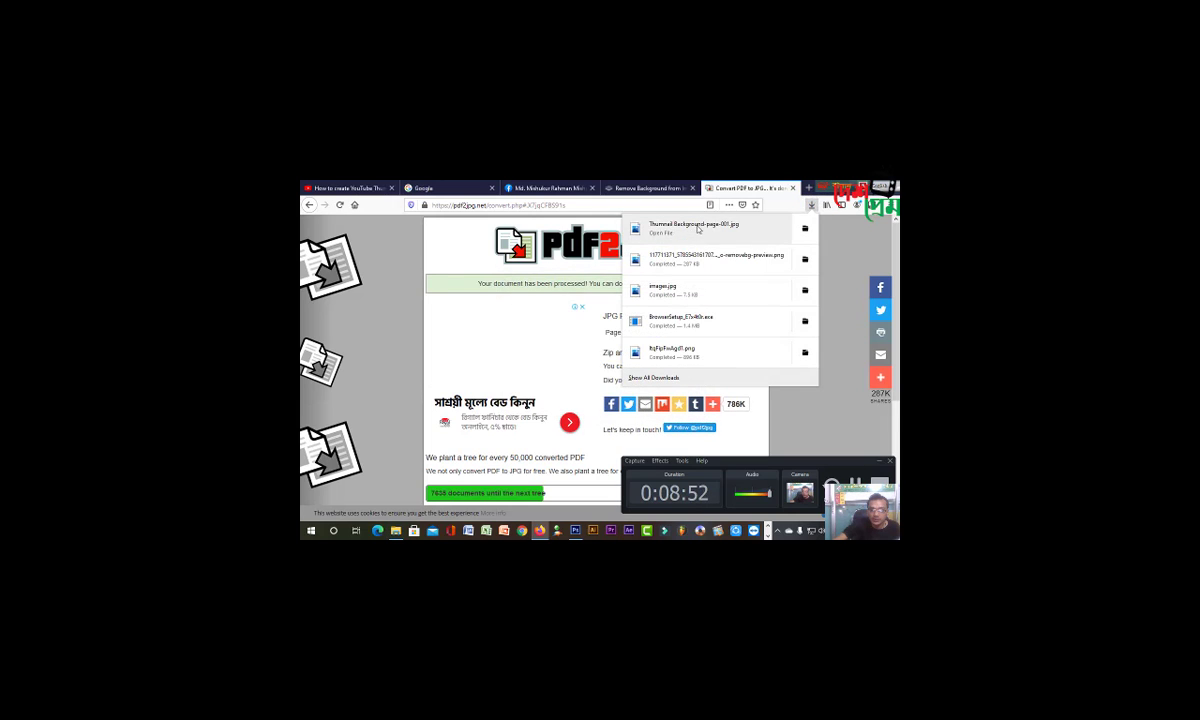
right_click(699, 229)
left_click(736, 234)
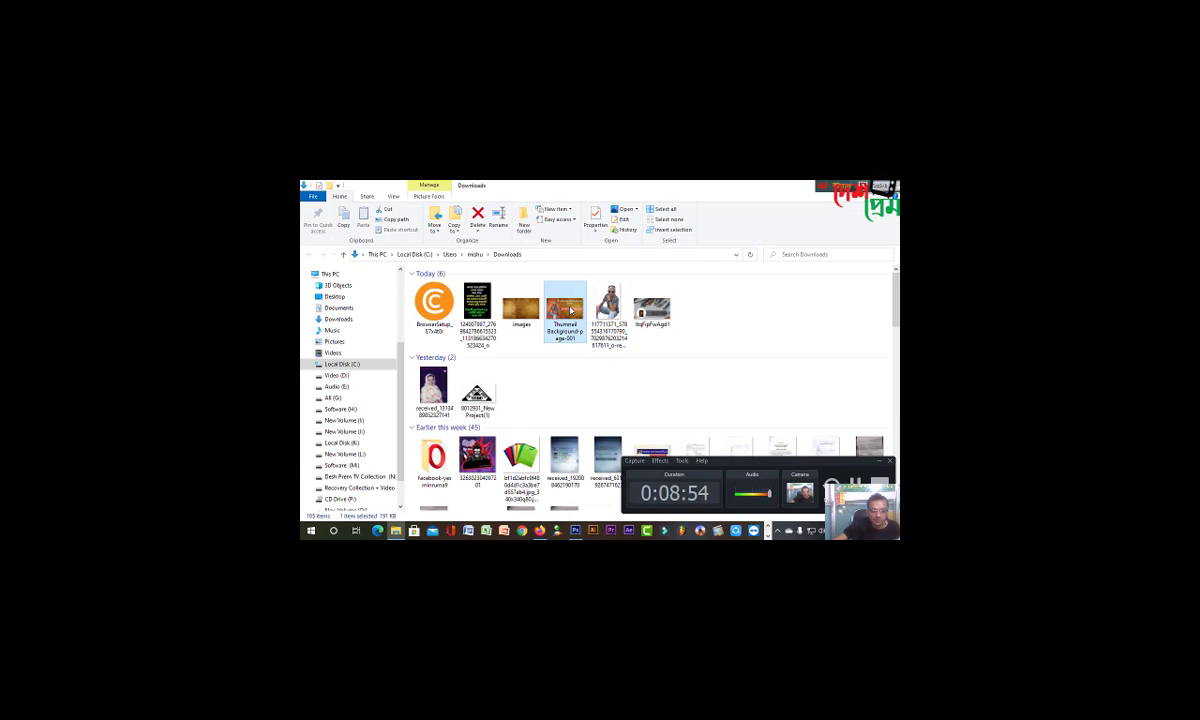